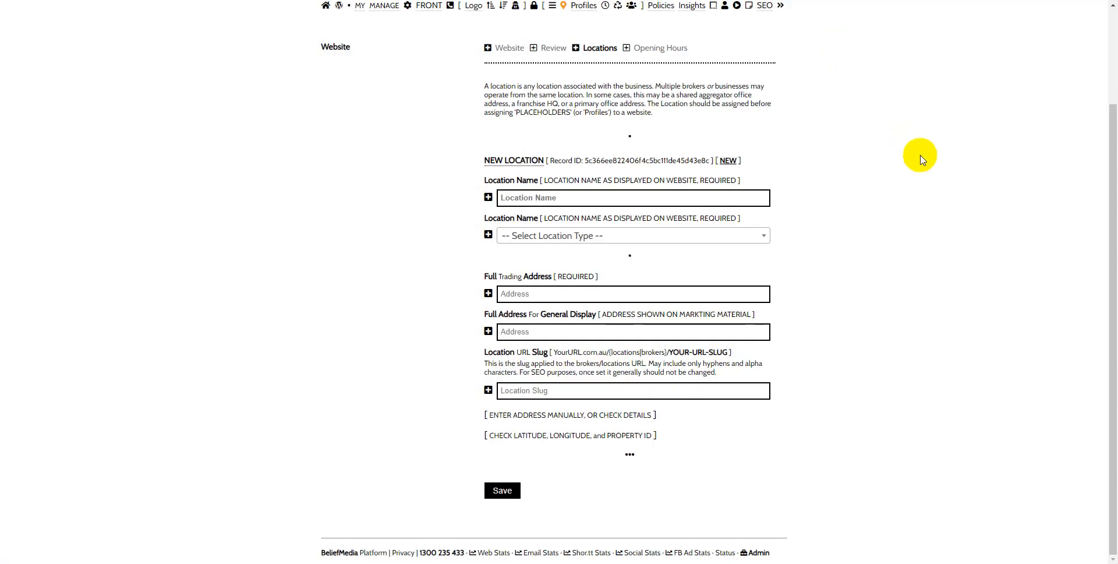
Step: Open the website section's location review in the BeliefMedia platform and bring up its new location form
{"action": "scroll", "coordinate": [919, 155], "scroll_direction": "up", "scroll_amount": 3}
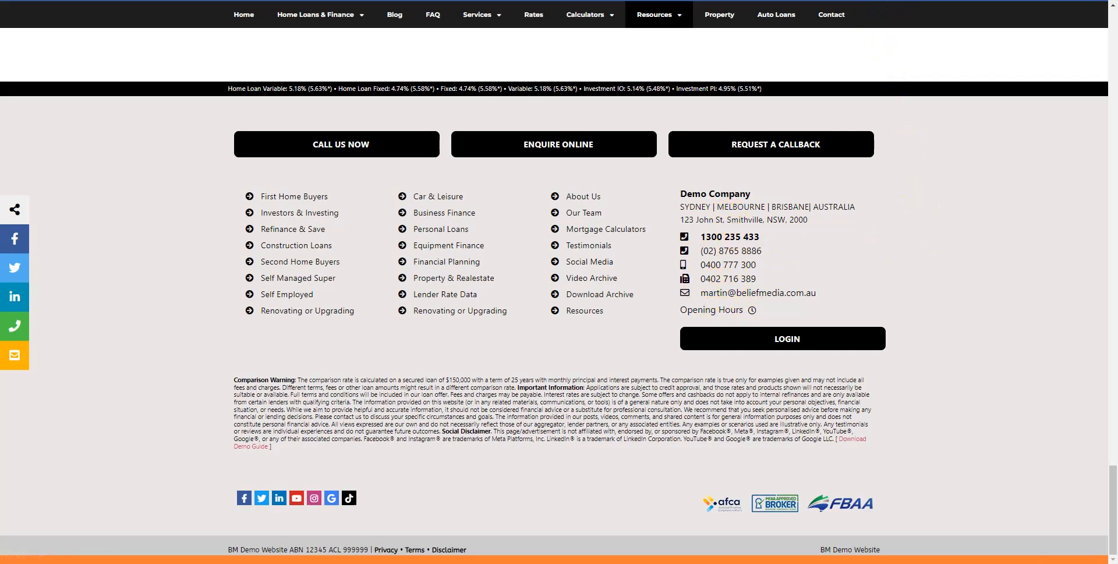
{"action": "left_click", "coordinate": [884, 0]}
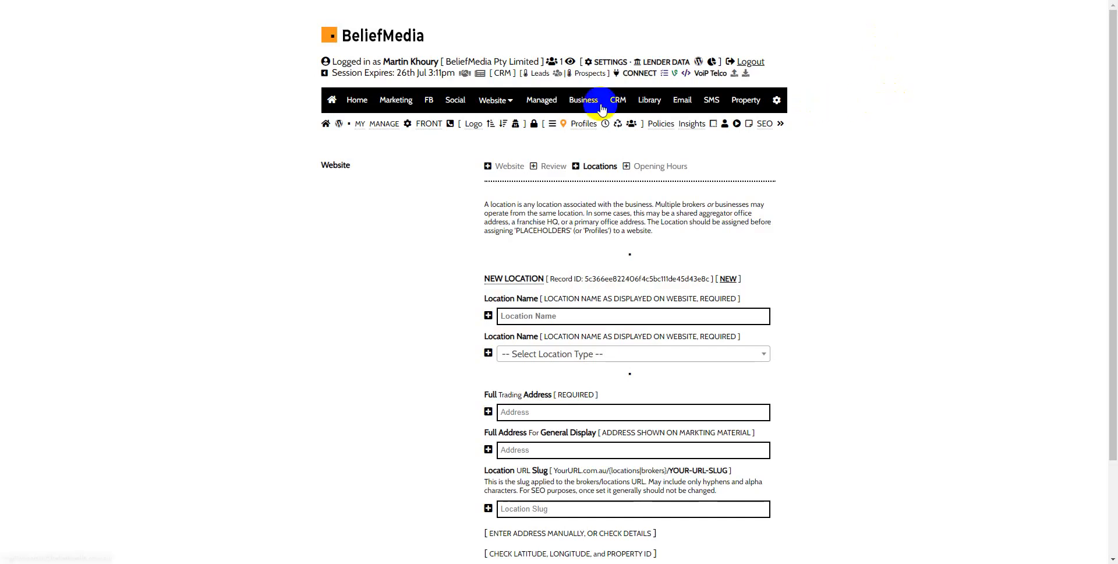
{"action": "mouse_move", "coordinate": [494, 100]}
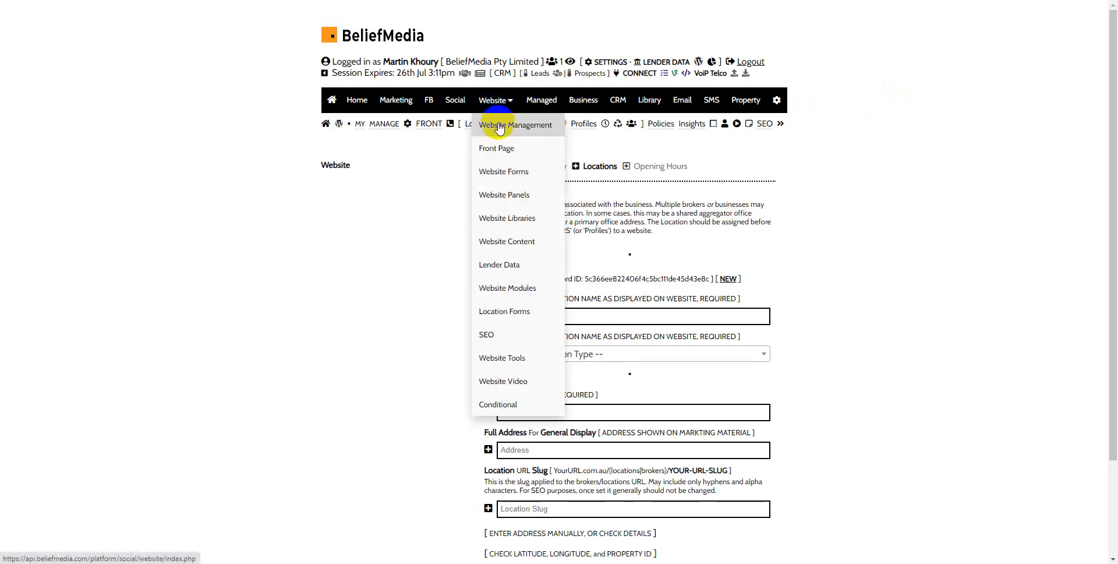
{"action": "left_click", "coordinate": [499, 127]}
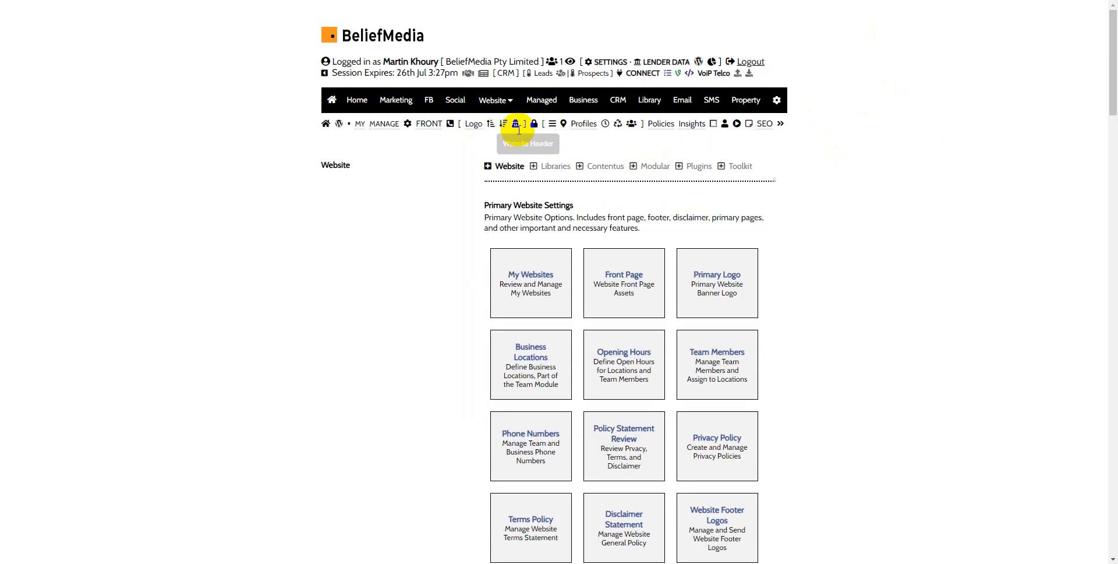
{"action": "left_click", "coordinate": [553, 125]}
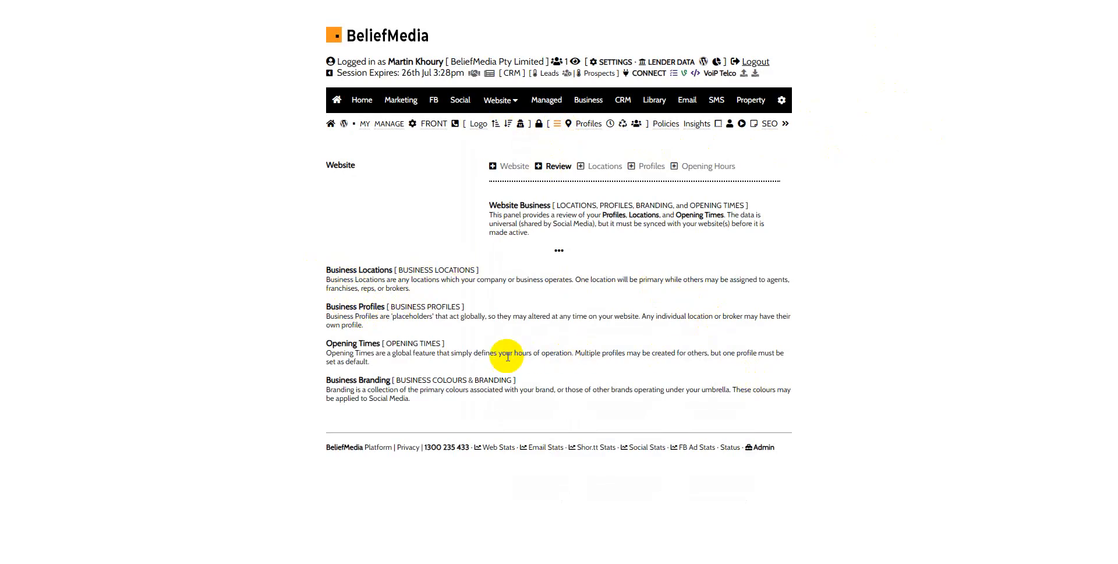
{"action": "left_click", "coordinate": [604, 169]}
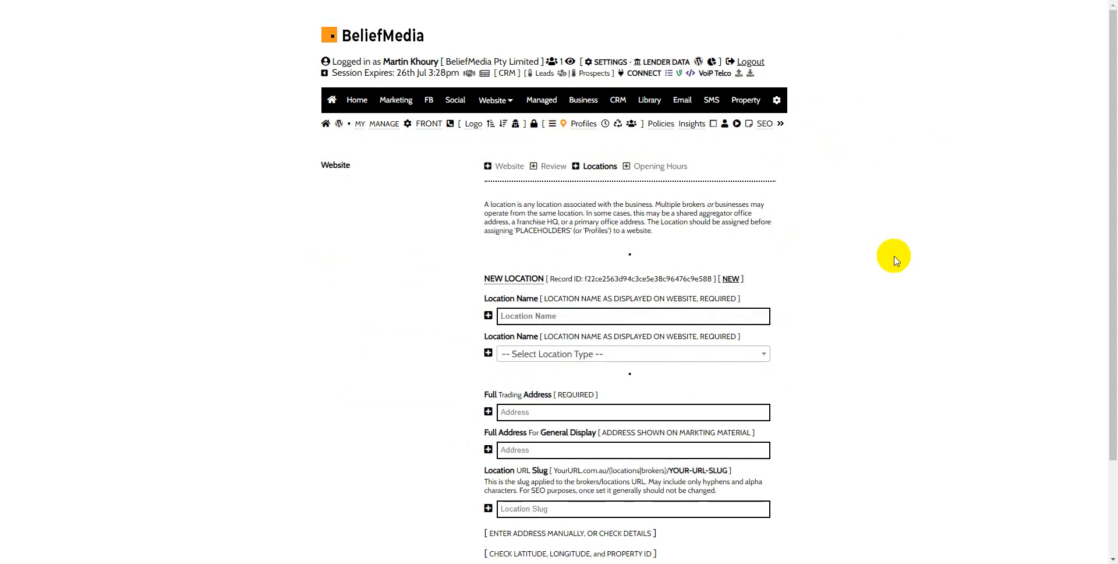
Step: Look at the location and profile options in the Business area and return to website management
{"action": "left_click", "coordinate": [587, 102]}
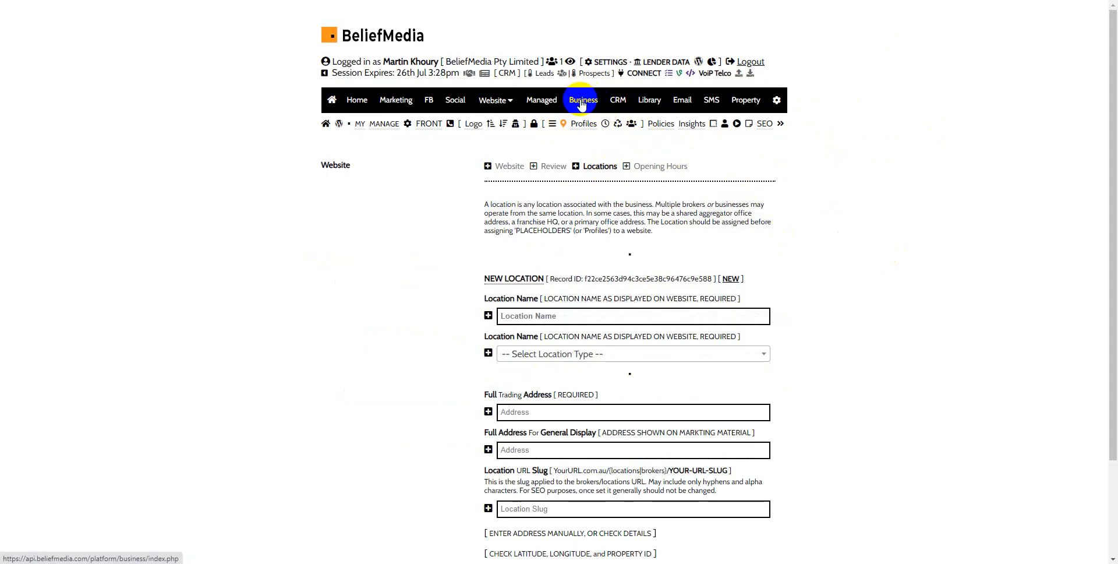
{"action": "left_click", "coordinate": [580, 100]}
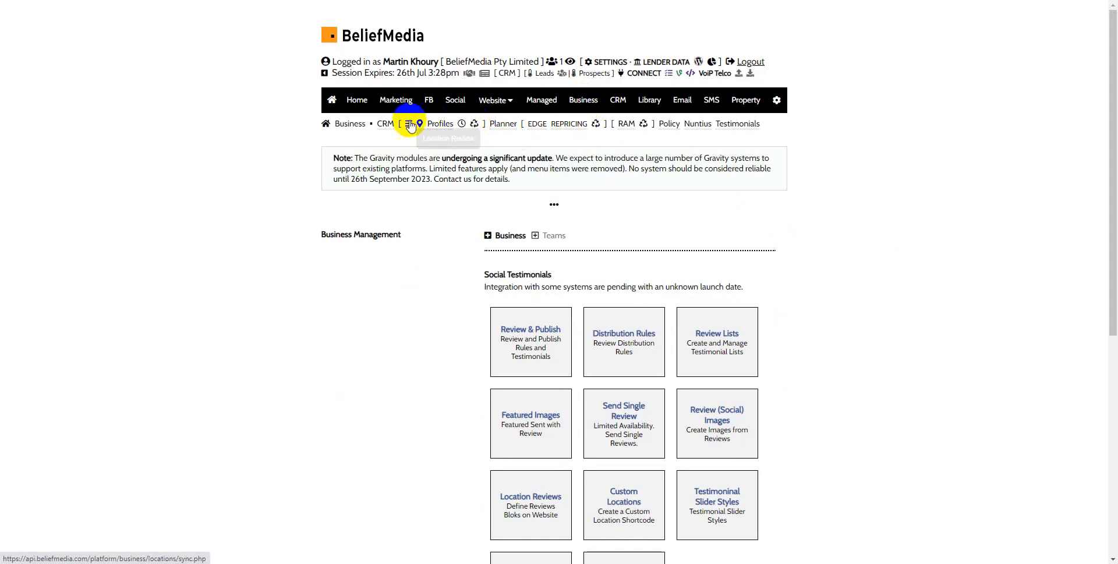
{"action": "left_click", "coordinate": [484, 101]}
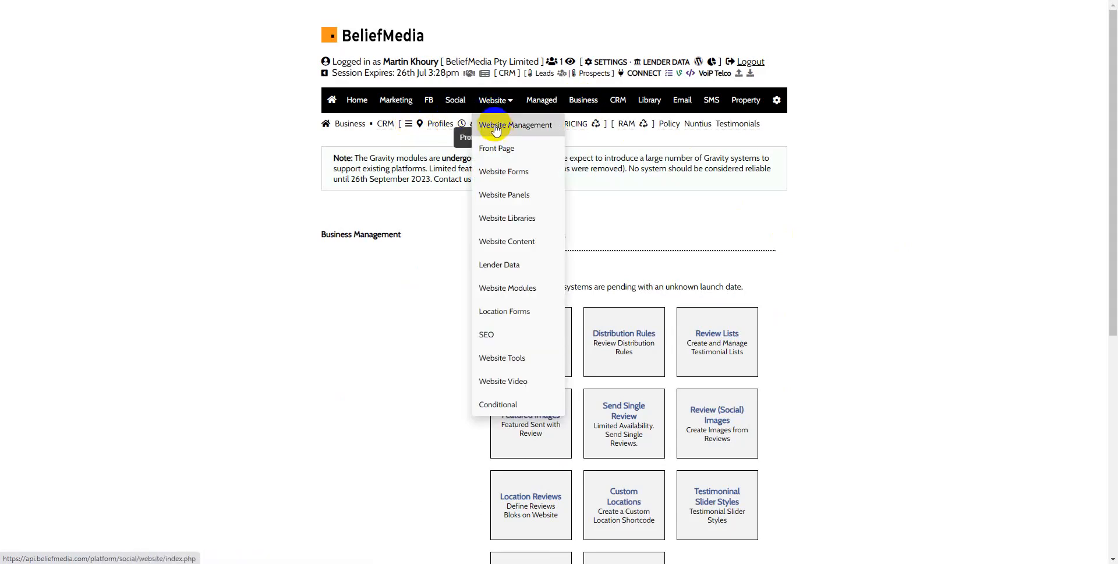
{"action": "left_click", "coordinate": [496, 126]}
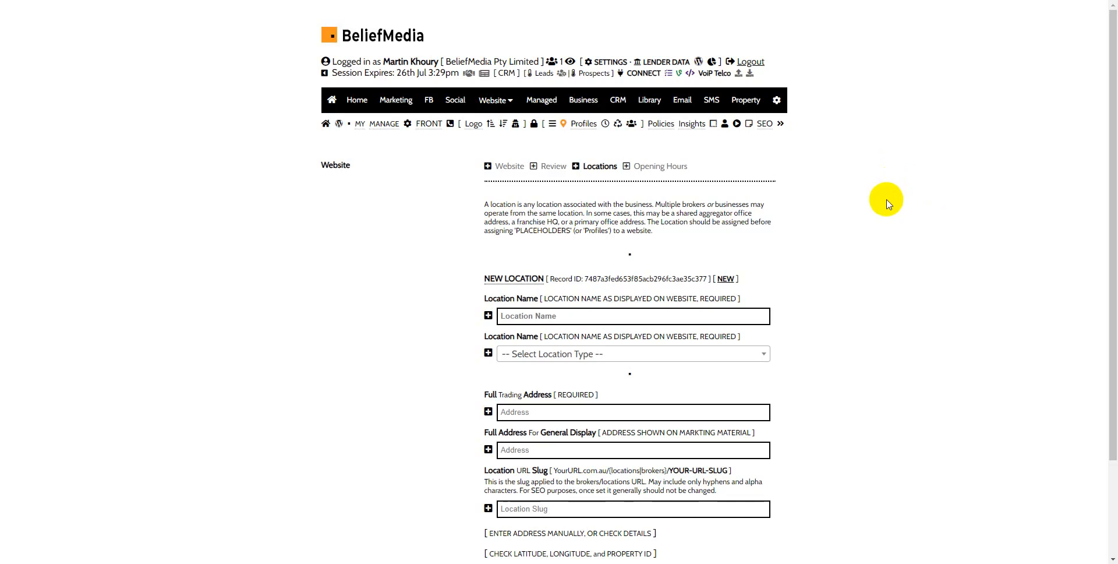
Step: Name the new location "Demo Video Location"
{"action": "scroll", "coordinate": [886, 204], "scroll_direction": "down", "scroll_amount": 2}
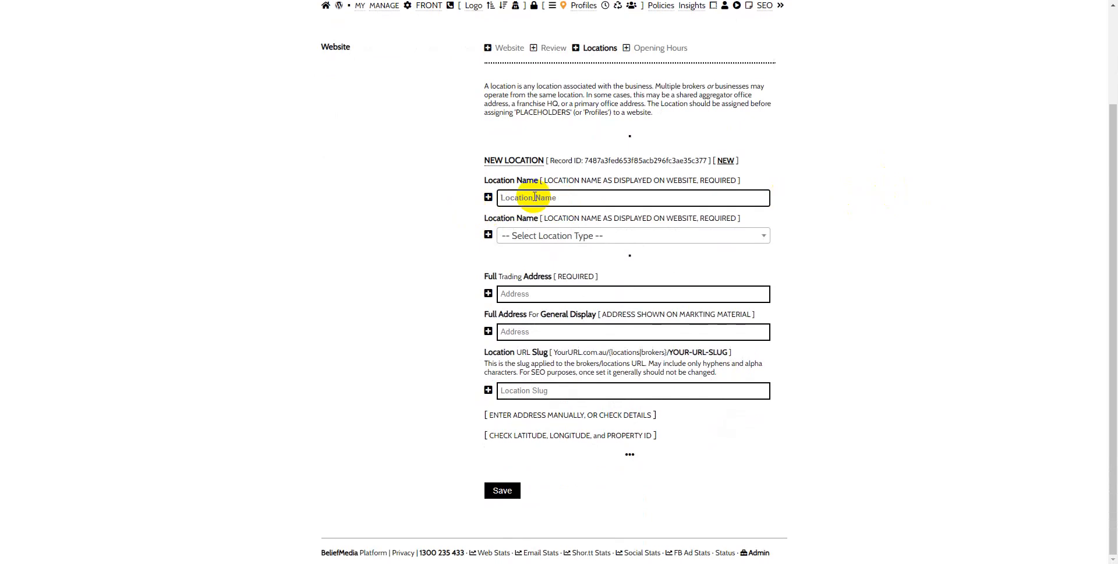
{"action": "type", "text": "Demo Videdeo Location"}
Step: Review the available location types and set this location's type to Primary Company Location
{"action": "left_click", "coordinate": [729, 236]}
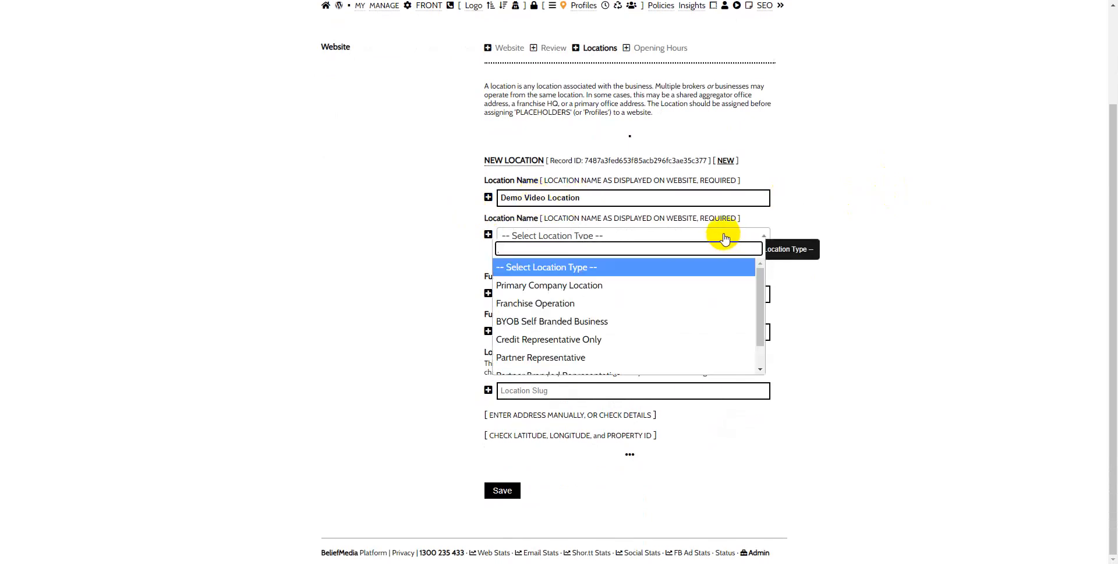
{"action": "mouse_move", "coordinate": [759, 272]}
{"action": "left_mouse_down"}
{"action": "mouse_move", "coordinate": [760, 312]}
{"action": "mouse_move", "coordinate": [760, 268]}
{"action": "mouse_move", "coordinate": [760, 278]}
{"action": "left_mouse_up"}
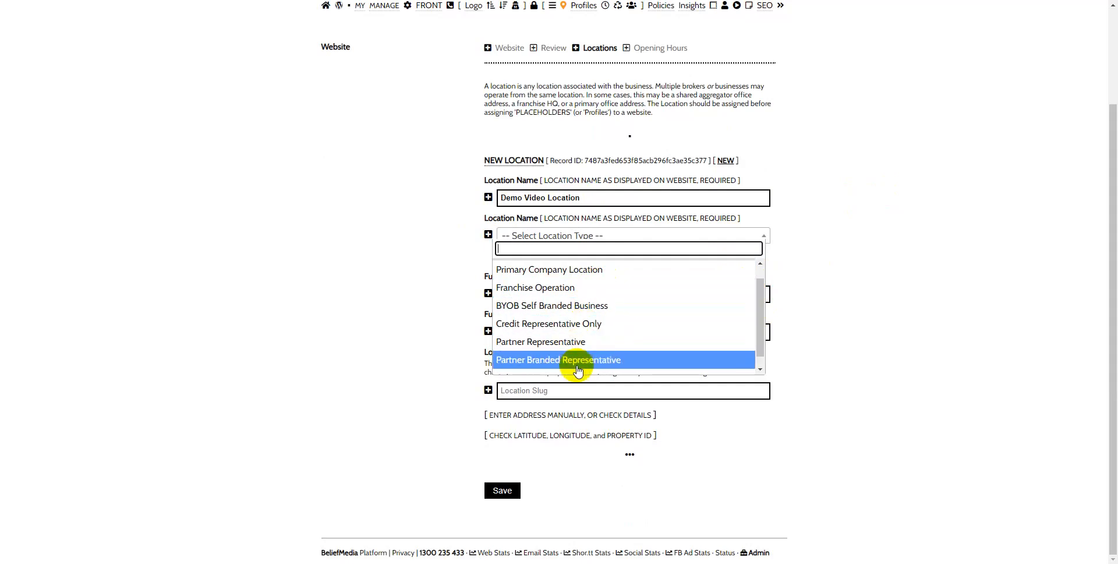
{"action": "scroll", "coordinate": [578, 326], "scroll_direction": "down", "scroll_amount": 1}
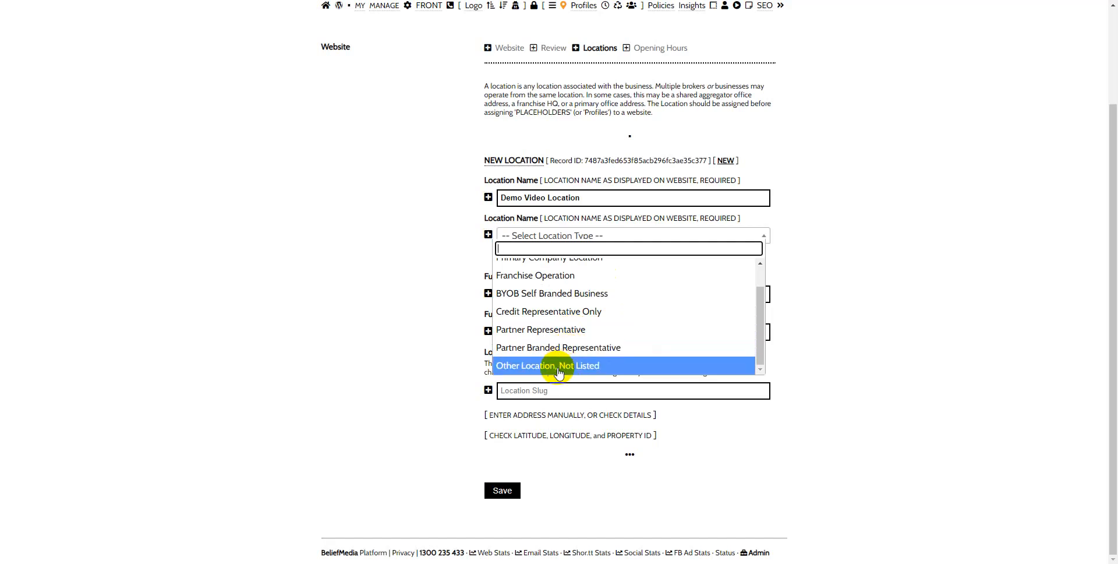
{"action": "scroll", "coordinate": [571, 316], "scroll_direction": "up", "scroll_amount": 1}
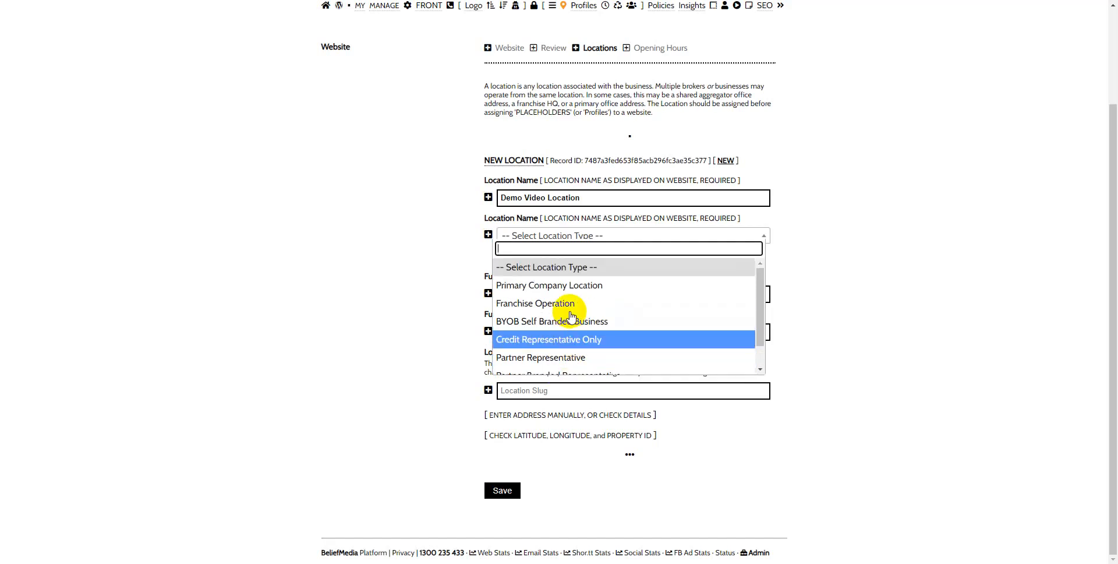
{"action": "left_click", "coordinate": [572, 285]}
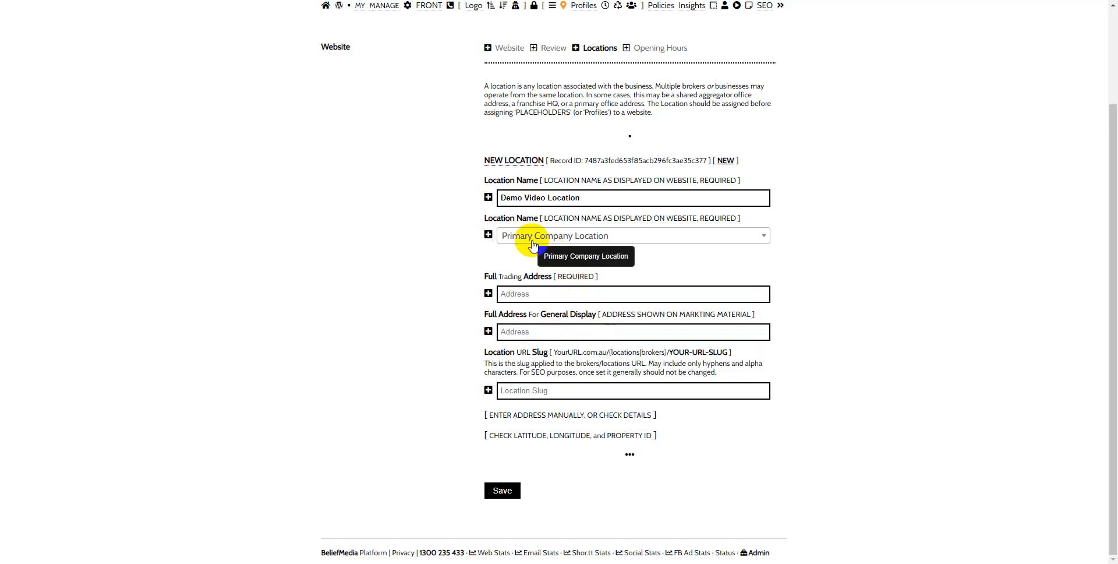
Step: Look up the business's street address and choose the matching suggestion as the full trading address
{"action": "left_click", "coordinate": [520, 294]}
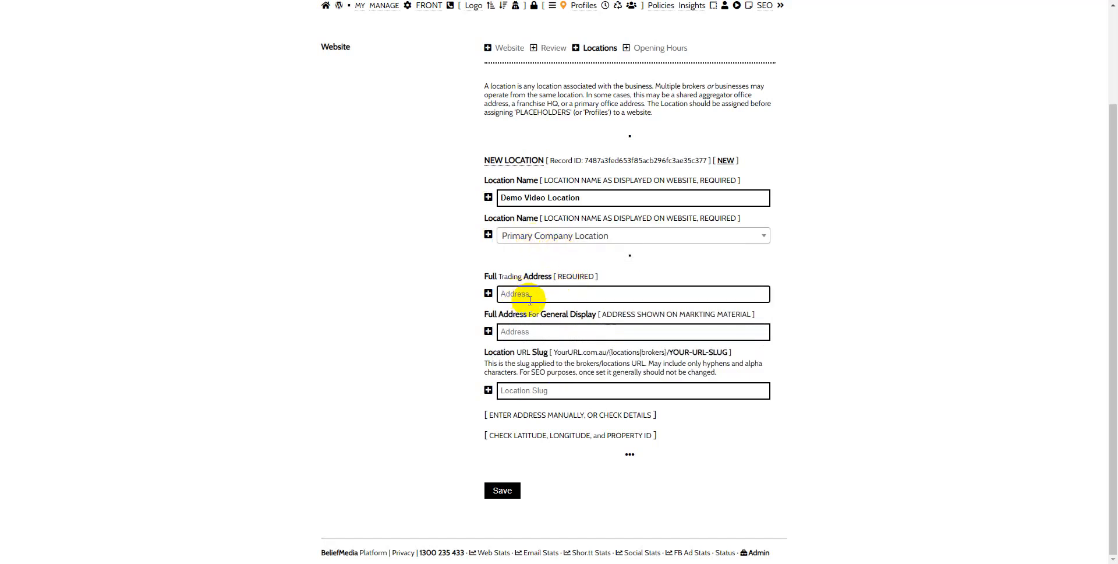
{"action": "type", "text": "10 john"}
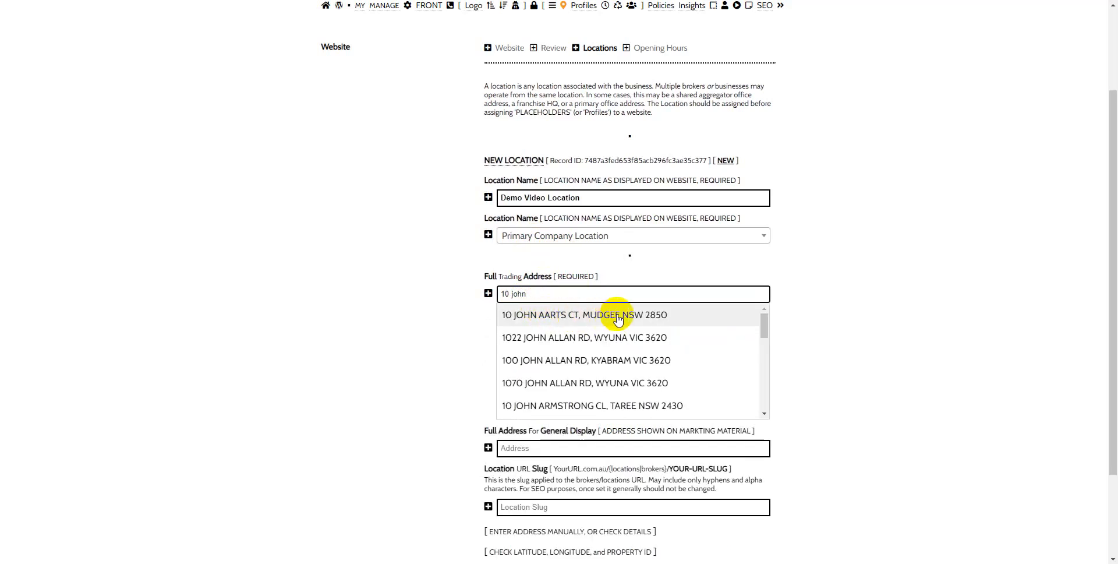
{"action": "left_click_drag", "start_coordinate": [761, 320], "coordinate": [758, 351]}
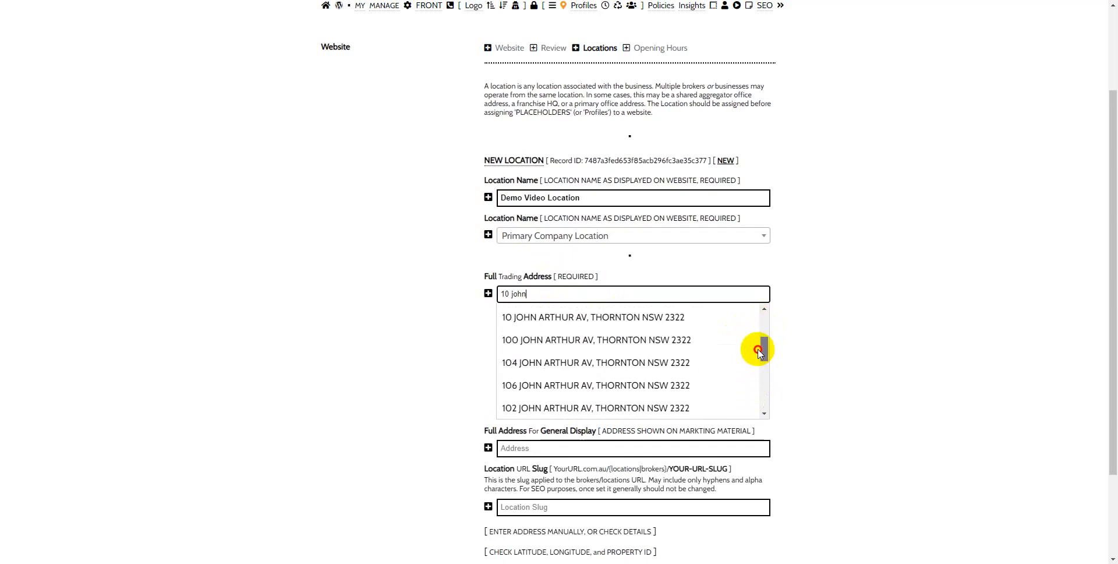
{"action": "left_click", "coordinate": [629, 317]}
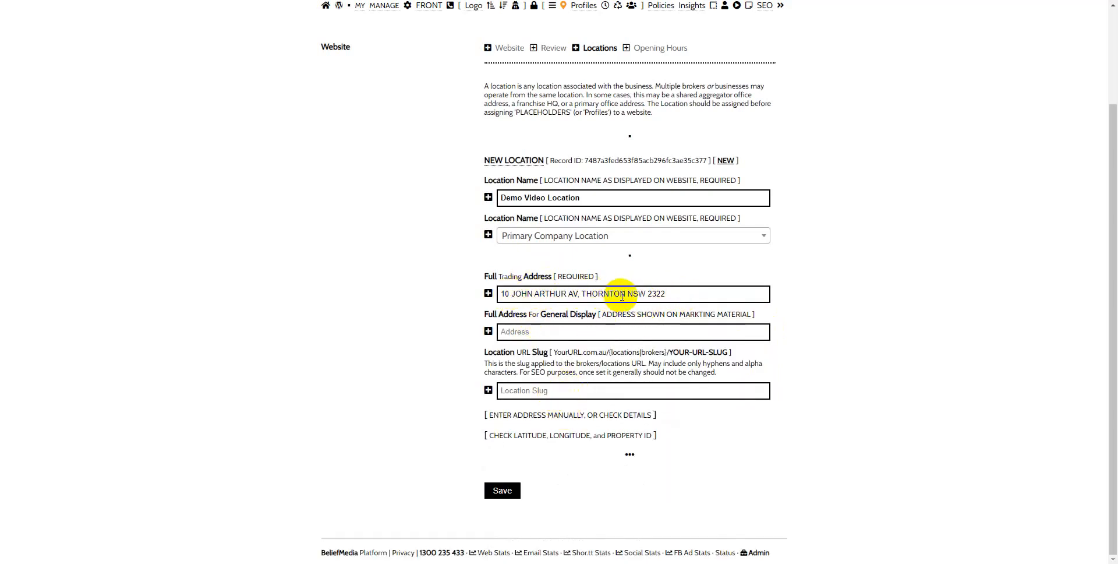
Step: Check the detailed address fields and the latitude, longitude and property ID fields, and collapse both sections again
{"action": "left_click", "coordinate": [580, 416]}
{"action": "scroll", "coordinate": [574, 379], "scroll_direction": "down", "scroll_amount": 3}
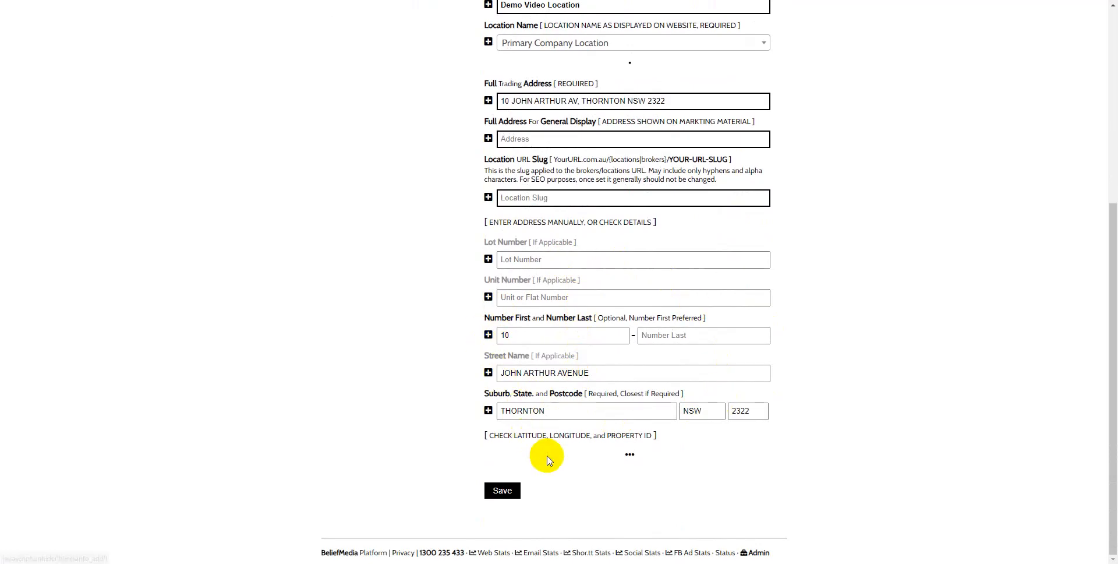
{"action": "left_click", "coordinate": [571, 441]}
{"action": "scroll", "coordinate": [571, 443], "scroll_direction": "down", "scroll_amount": 2}
{"action": "left_click", "coordinate": [520, 394]}
{"action": "left_click", "coordinate": [682, 396]}
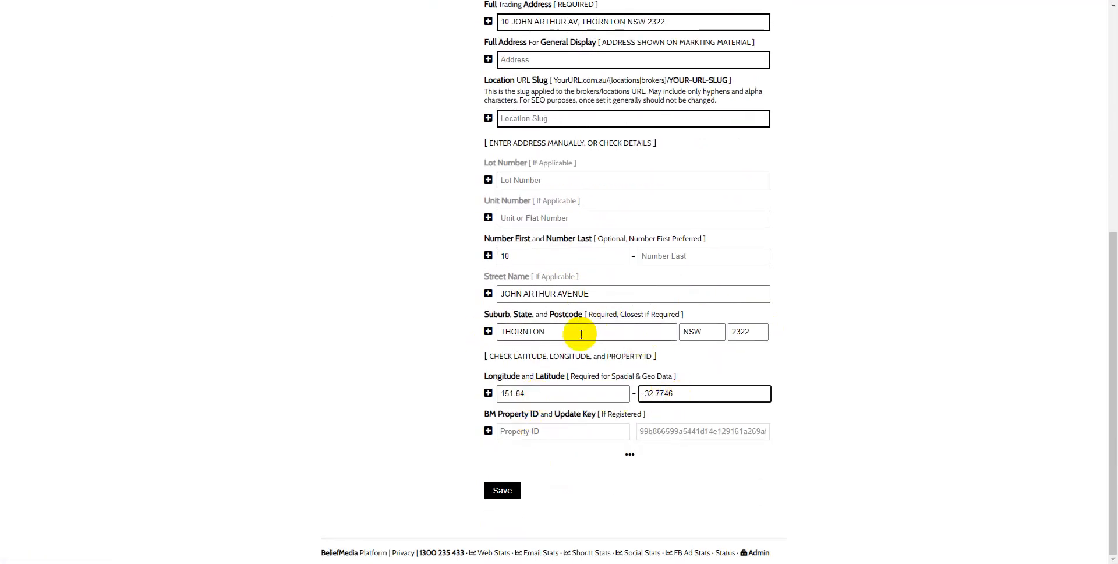
{"action": "left_click", "coordinate": [512, 356]}
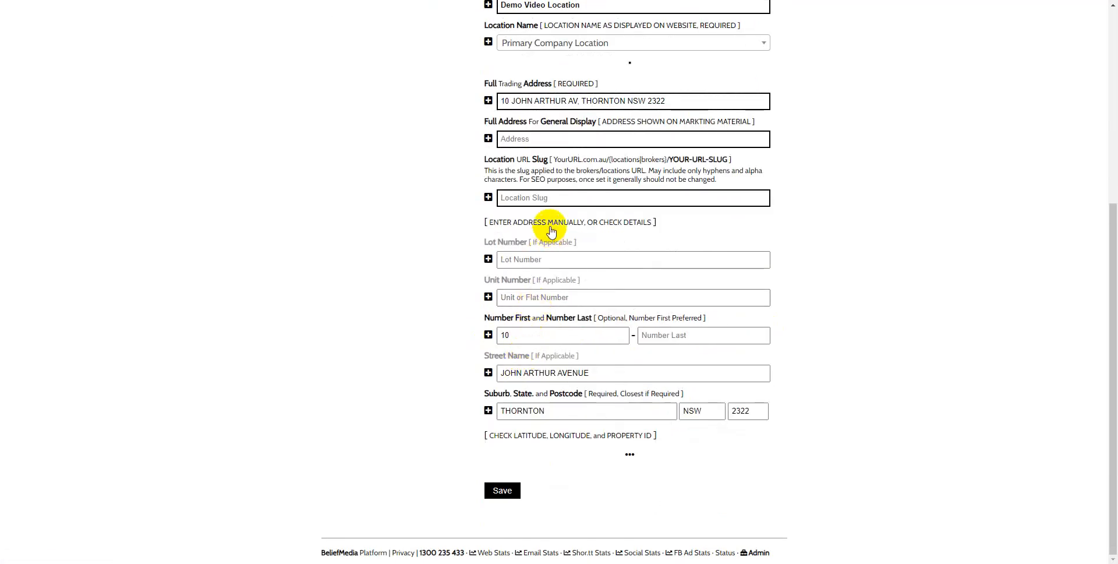
{"action": "left_click", "coordinate": [527, 222]}
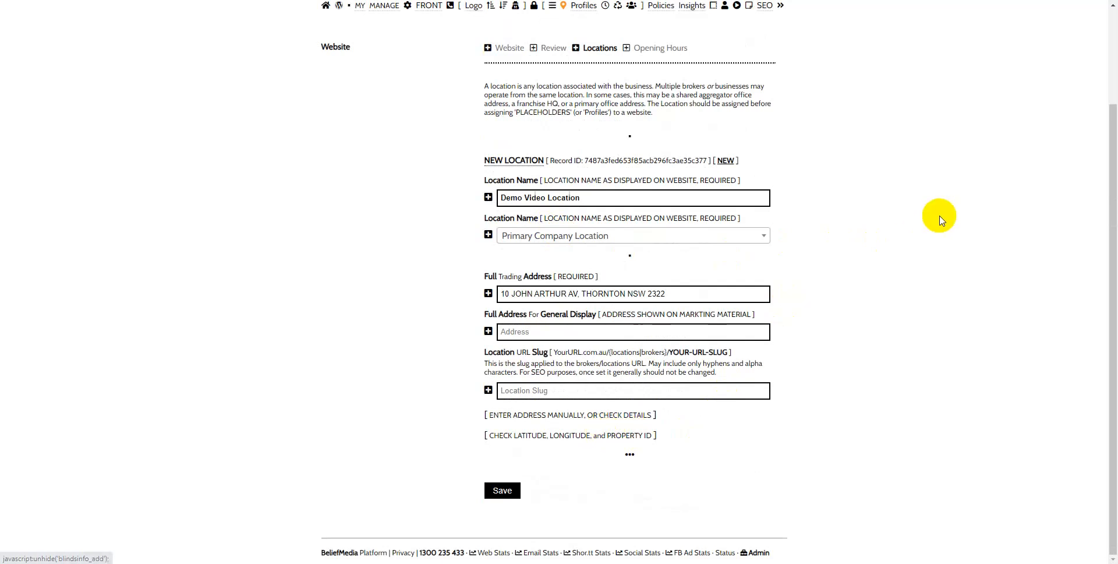
Step: Enter the trading address in title case as the full address for general display
{"action": "left_click", "coordinate": [513, 331]}
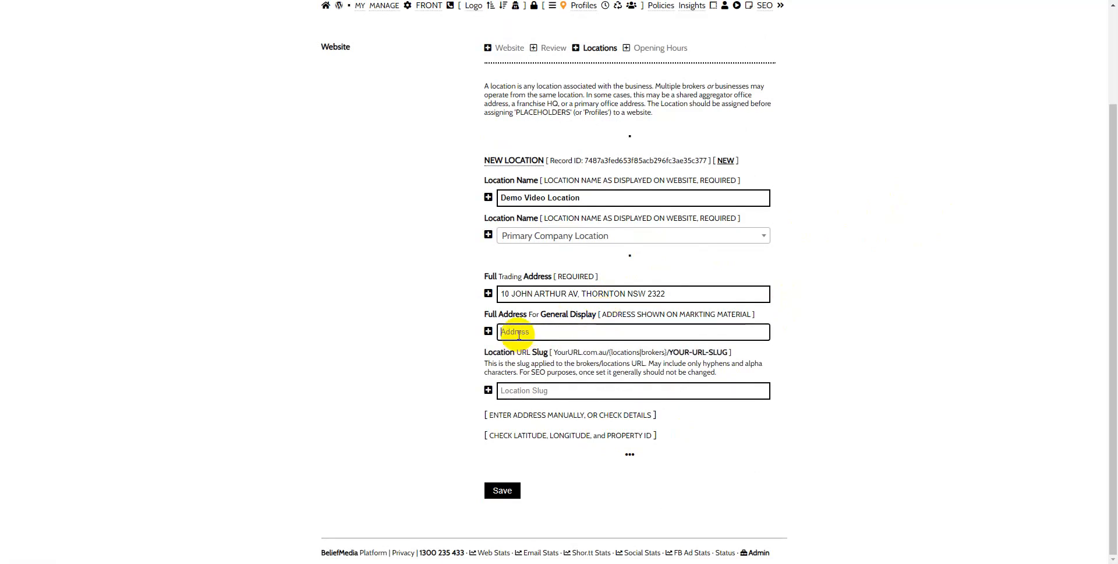
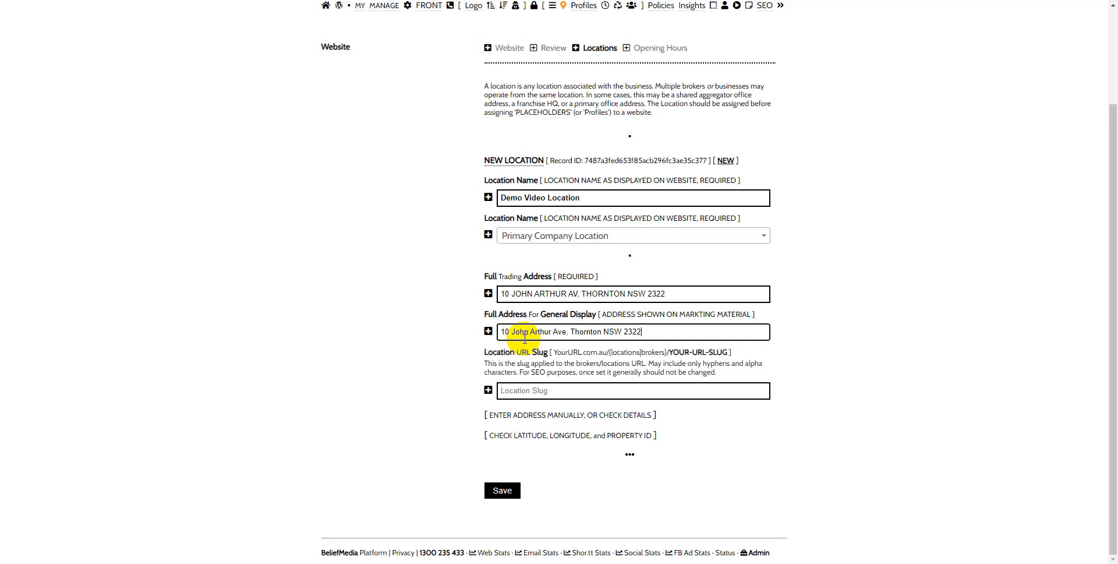
Step: Set the location URL slug to "demo-video" and save the location
{"action": "left_click", "coordinate": [527, 390]}
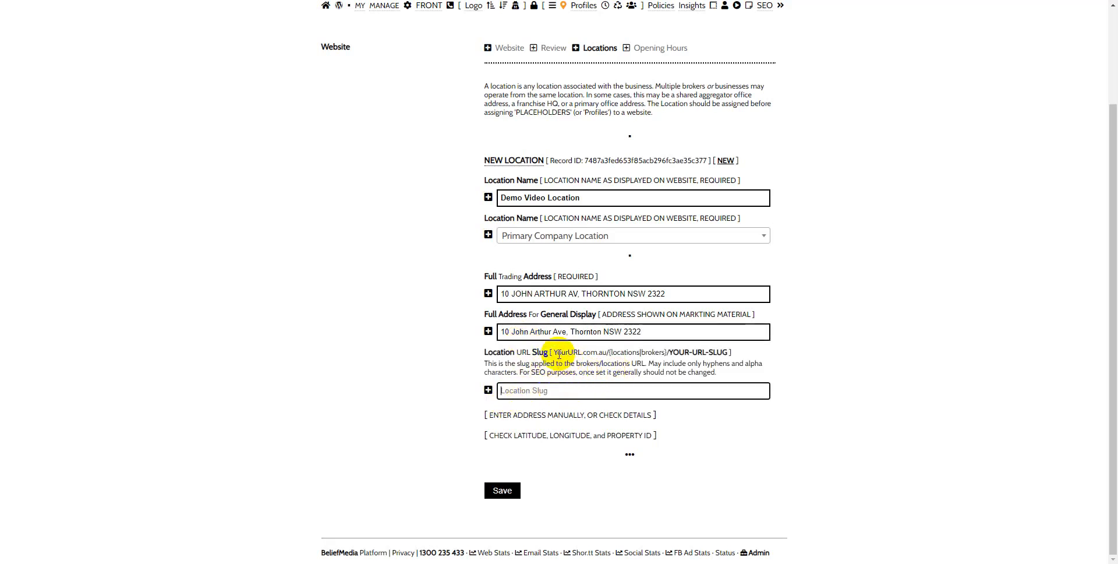
{"action": "left_click_drag", "start_coordinate": [554, 352], "coordinate": [607, 355]}
{"action": "left_click", "coordinate": [620, 354]}
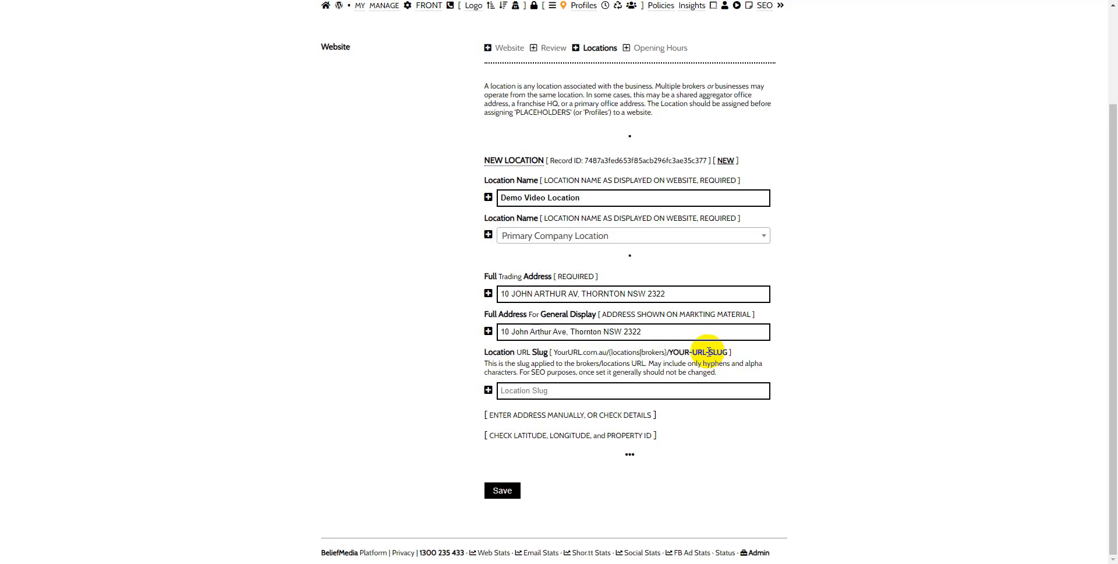
{"action": "left_click", "coordinate": [545, 390]}
{"action": "type", "text": "demo-video"}
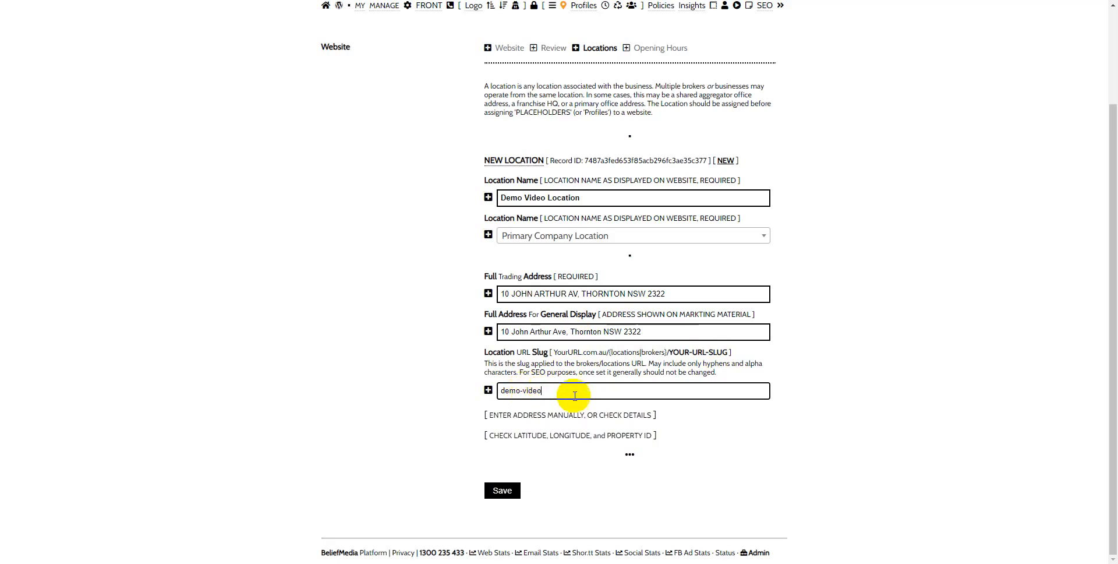
{"action": "left_click_drag", "start_coordinate": [671, 352], "coordinate": [725, 352]}
{"action": "left_click", "coordinate": [723, 352]}
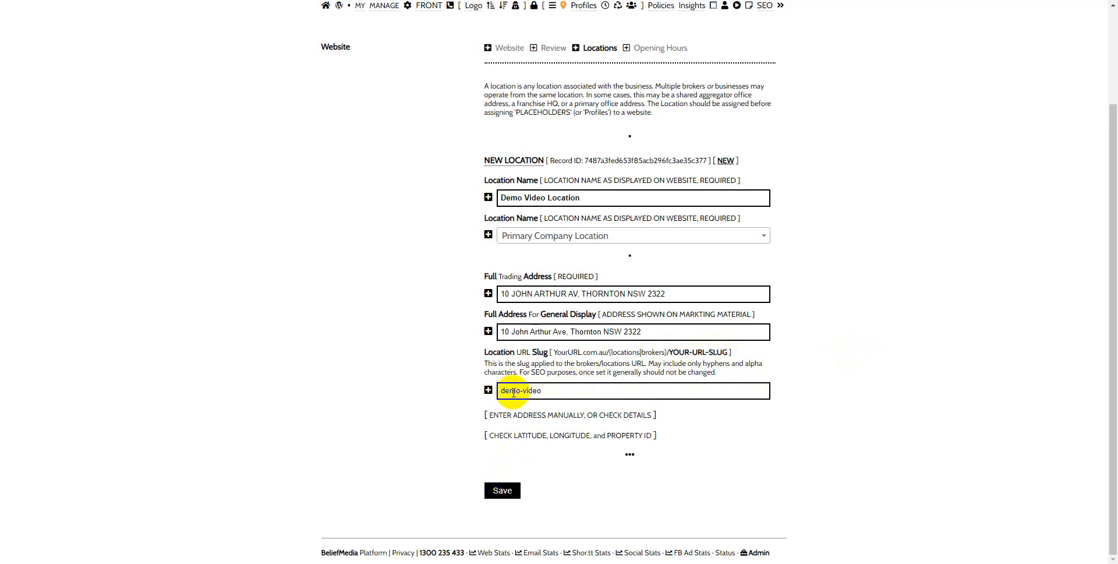
{"action": "left_click", "coordinate": [502, 491]}
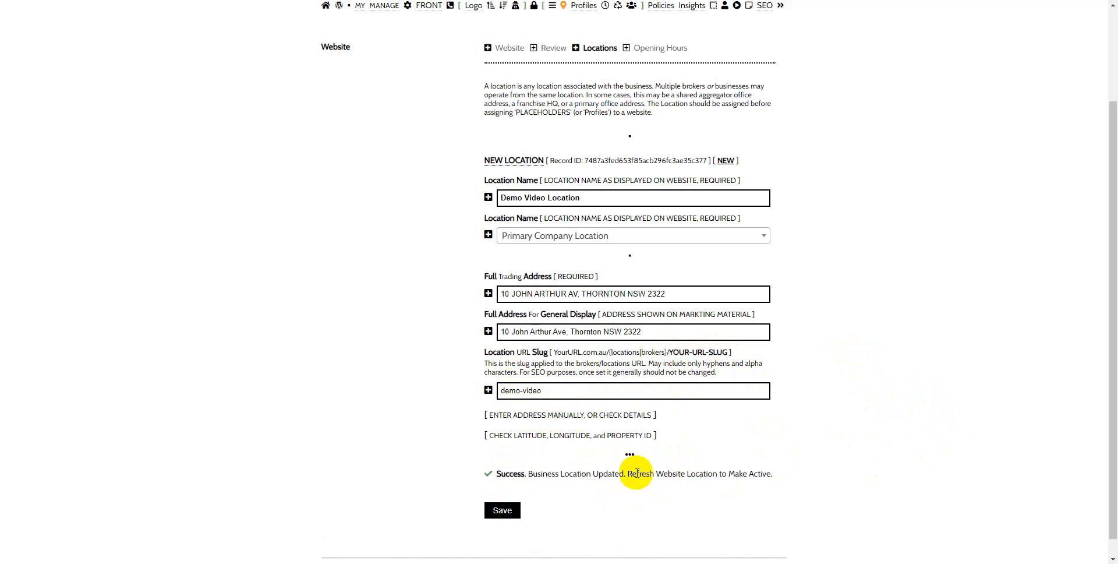
Step: Open the website's Profiles page with a new business profile form
{"action": "scroll", "coordinate": [894, 311], "scroll_direction": "up", "scroll_amount": 2}
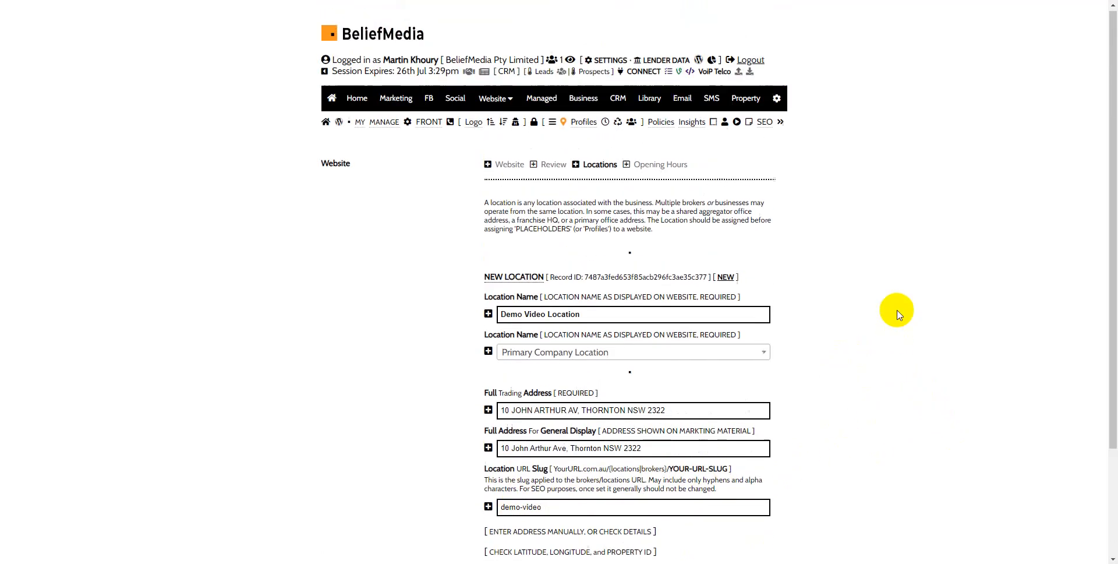
{"action": "left_click", "coordinate": [581, 125]}
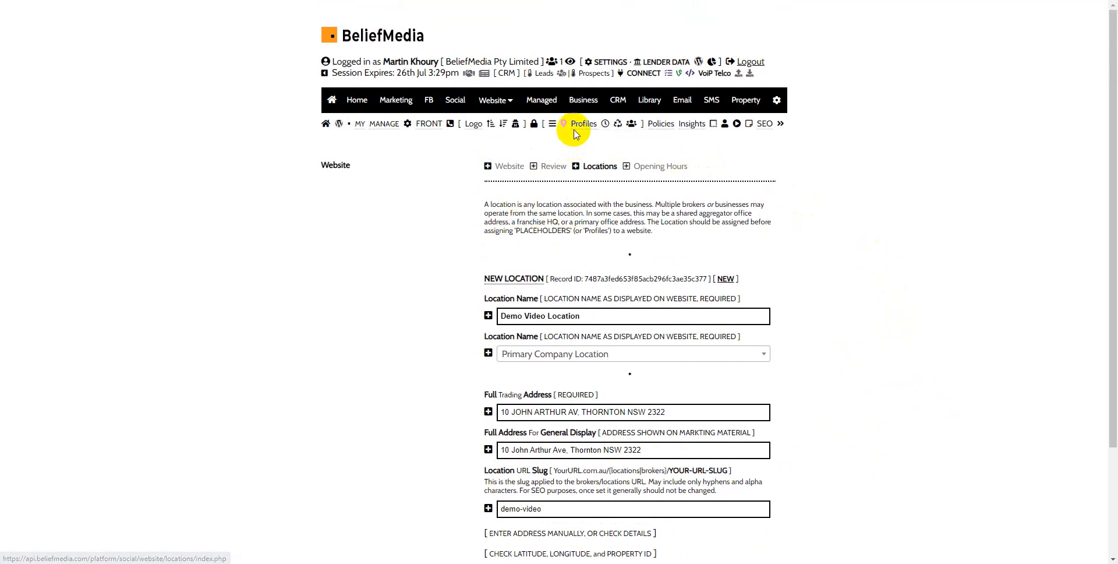
{"action": "left_click", "coordinate": [583, 125]}
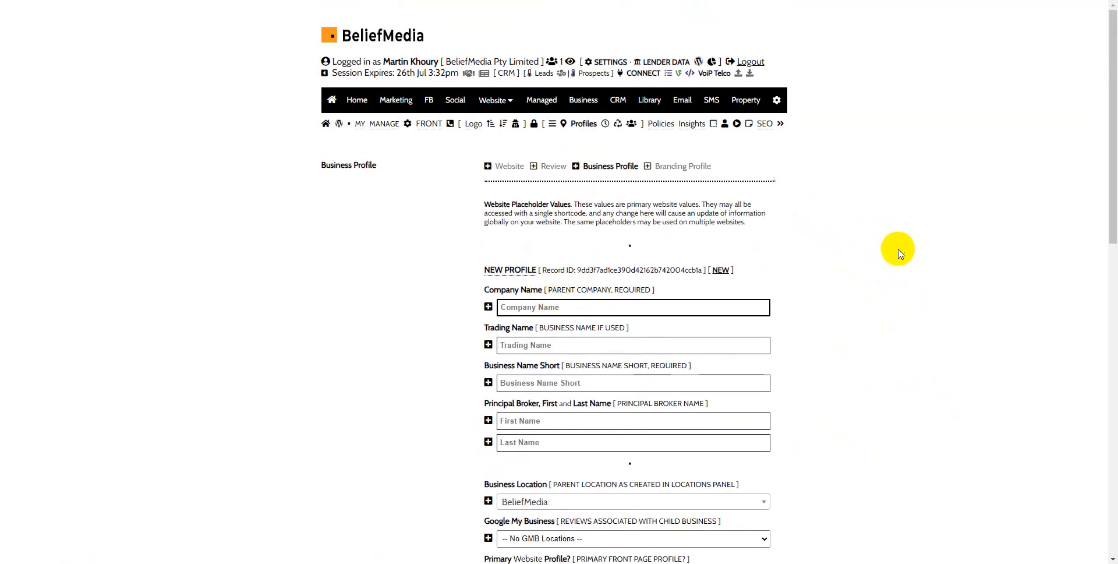
Step: Enter "Demo Video Location" as both the company name and the trading name of the new business profile
{"action": "scroll", "coordinate": [899, 268], "scroll_direction": "down", "scroll_amount": 4}
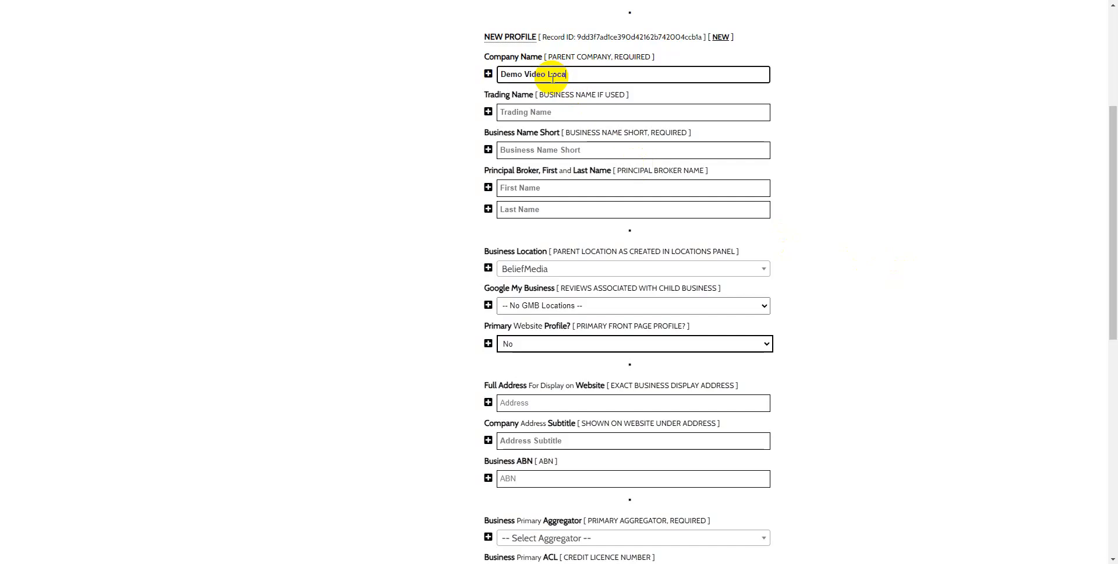
{"action": "left_click_drag", "start_coordinate": [577, 74], "coordinate": [457, 69]}
{"action": "key", "text": "ctrl+c"}
{"action": "left_click", "coordinate": [514, 111]}
{"action": "key", "text": "ctrl+v"}
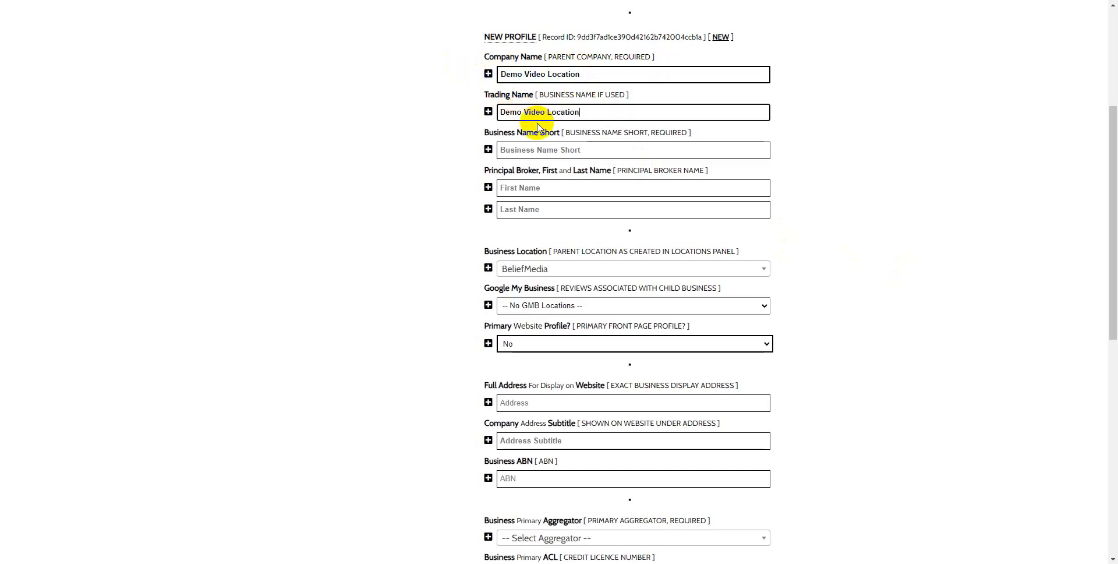
Step: Replace the company name with "commbank", and restore it to "Demo Video Location" by copying the trading name
{"action": "left_click", "coordinate": [594, 71]}
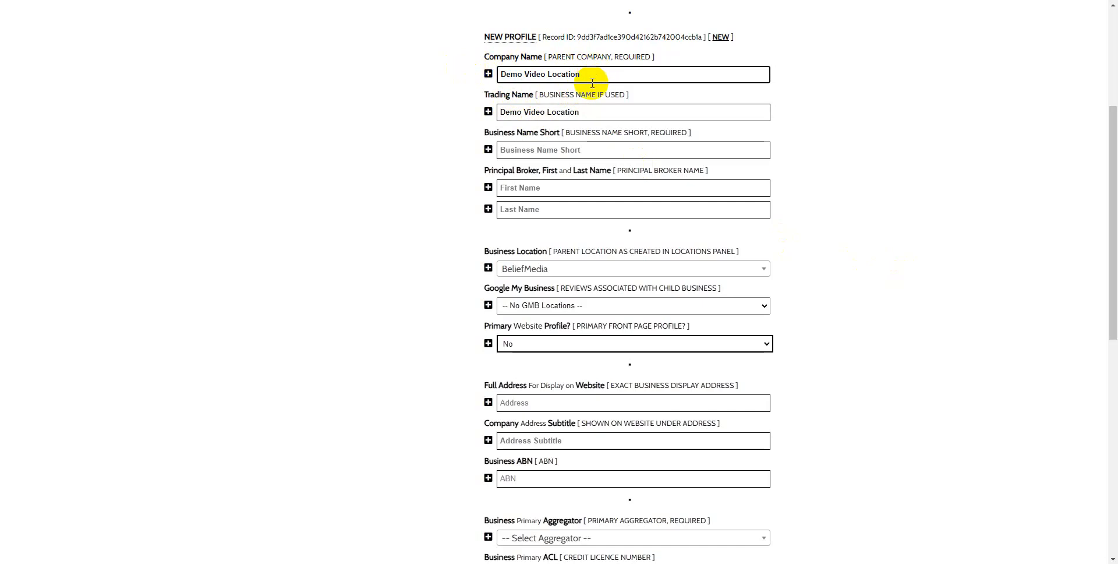
{"action": "left_click_drag", "start_coordinate": [569, 72], "coordinate": [308, 60]}
{"action": "type", "text": "commbank"}
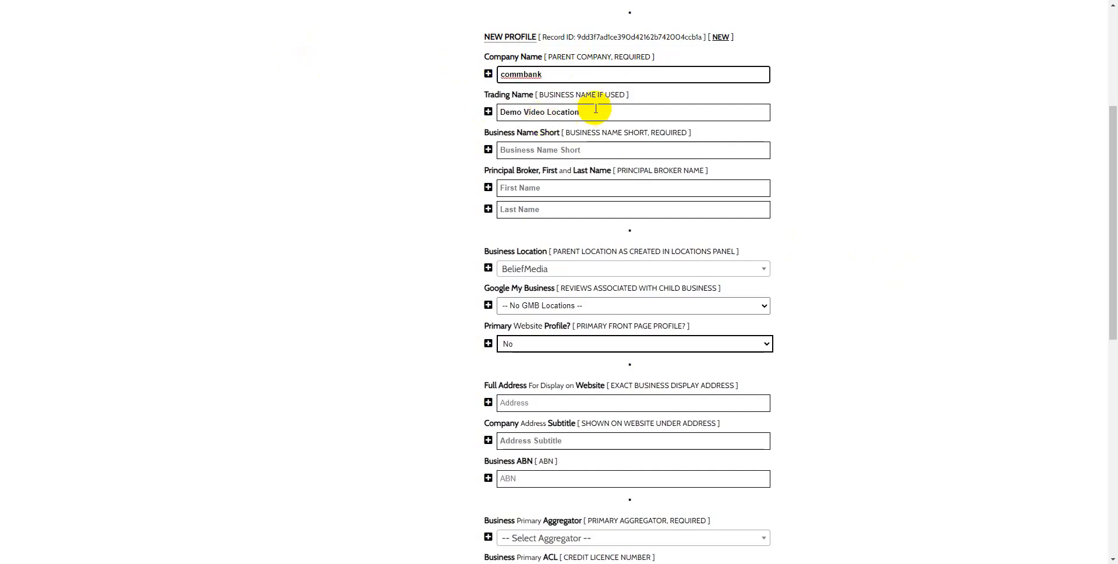
{"action": "left_click_drag", "start_coordinate": [593, 112], "coordinate": [416, 104]}
{"action": "key", "text": "ctrl+c"}
{"action": "left_click_drag", "start_coordinate": [563, 71], "coordinate": [444, 78]}
{"action": "key", "text": "ctrl+v"}
Step: Copy the trading name "Demo Video Location" into the short business name and enter the principal broker's first and last name
{"action": "scroll", "coordinate": [863, 222], "scroll_direction": "down", "scroll_amount": 2}
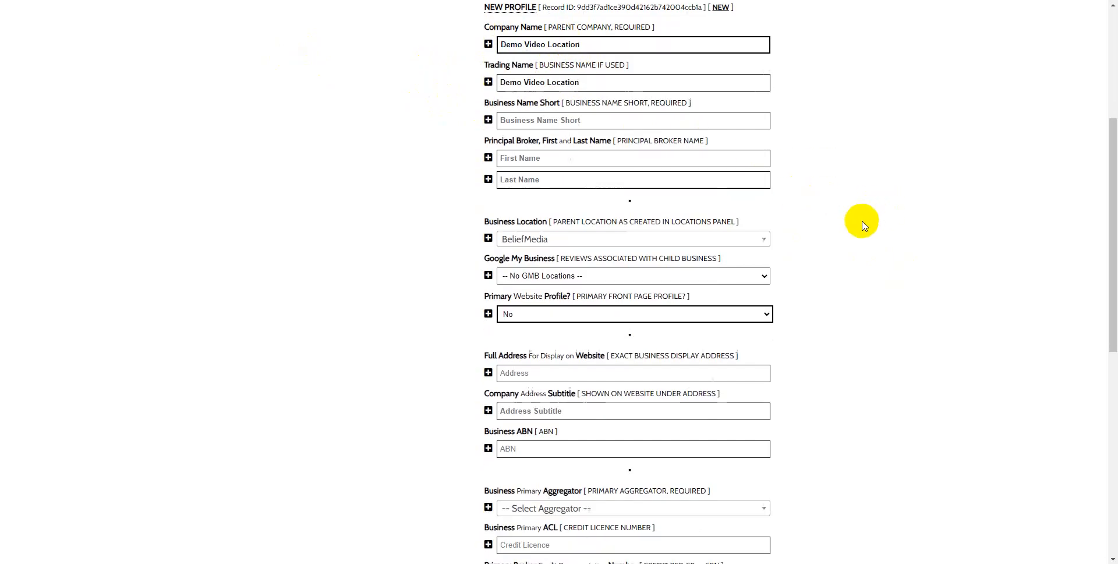
{"action": "scroll", "coordinate": [862, 226], "scroll_direction": "up", "scroll_amount": 3}
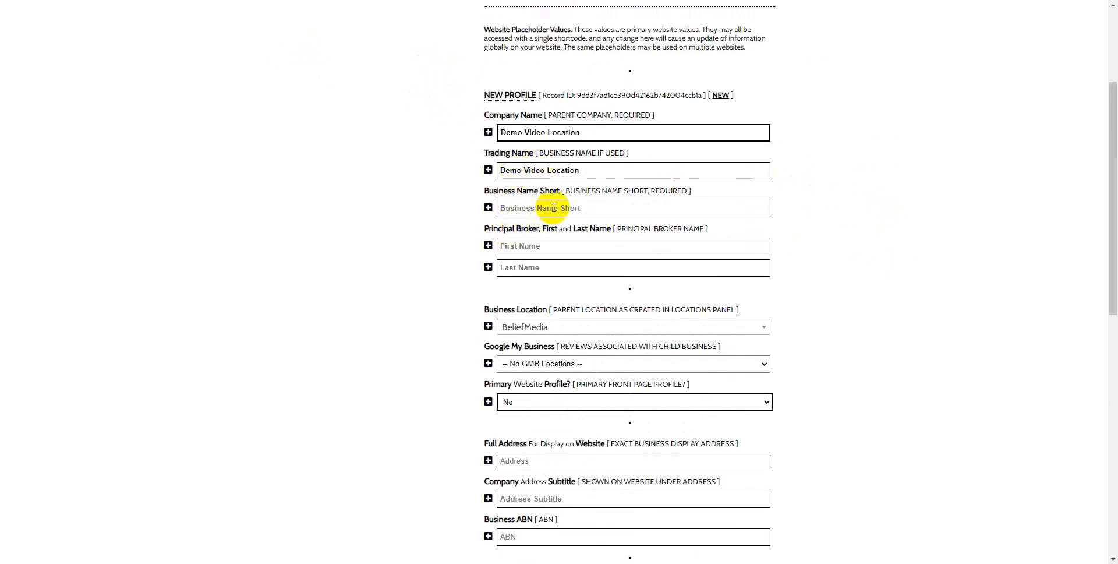
{"action": "left_click_drag", "start_coordinate": [637, 169], "coordinate": [432, 162]}
{"action": "left_click", "coordinate": [515, 209]}
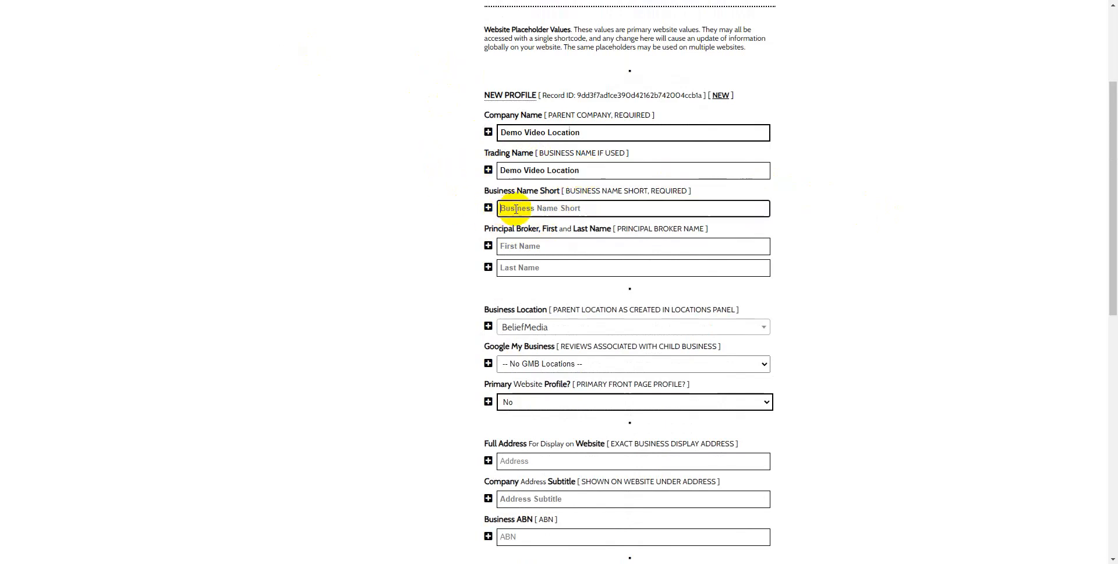
{"action": "key", "text": "ctrl+v"}
{"action": "left_click", "coordinate": [524, 248]}
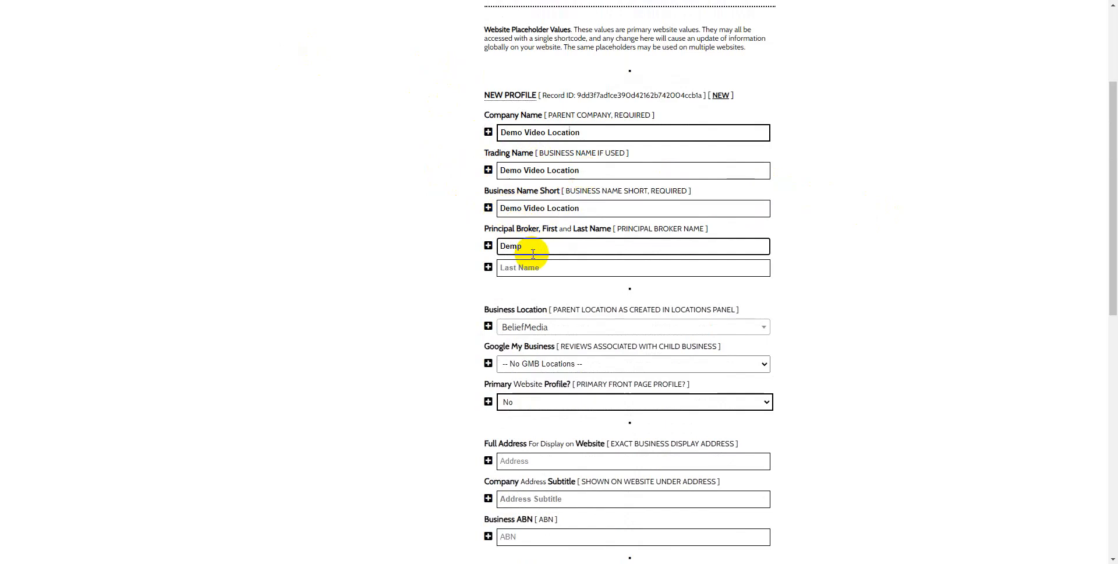
{"action": "key", "text": "Tab"}
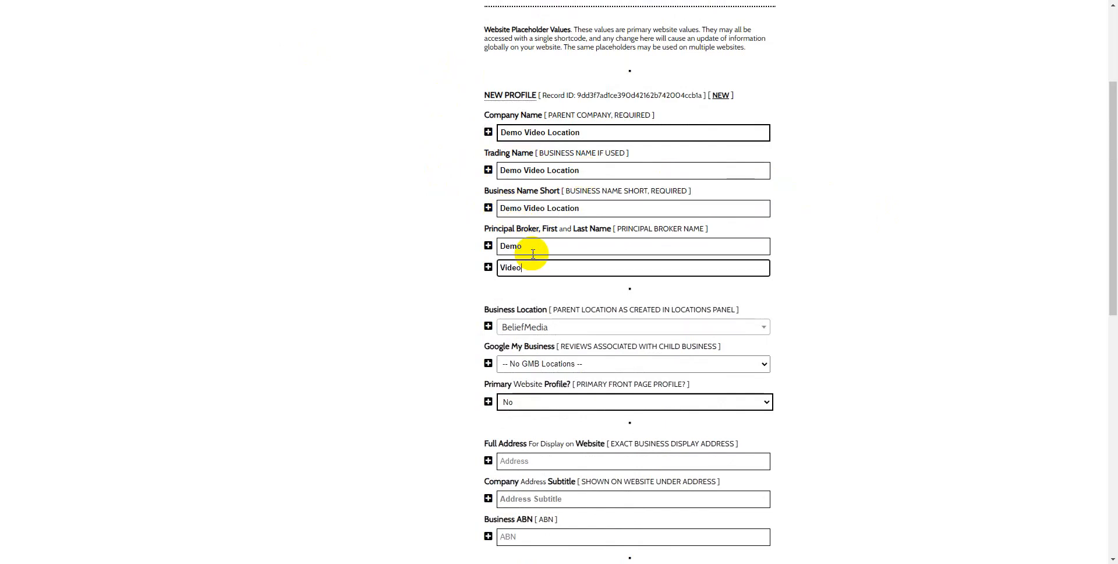
Step: Assign "Demo Video Location" as the business location and set the primary website profile option to Yes
{"action": "left_click", "coordinate": [727, 329]}
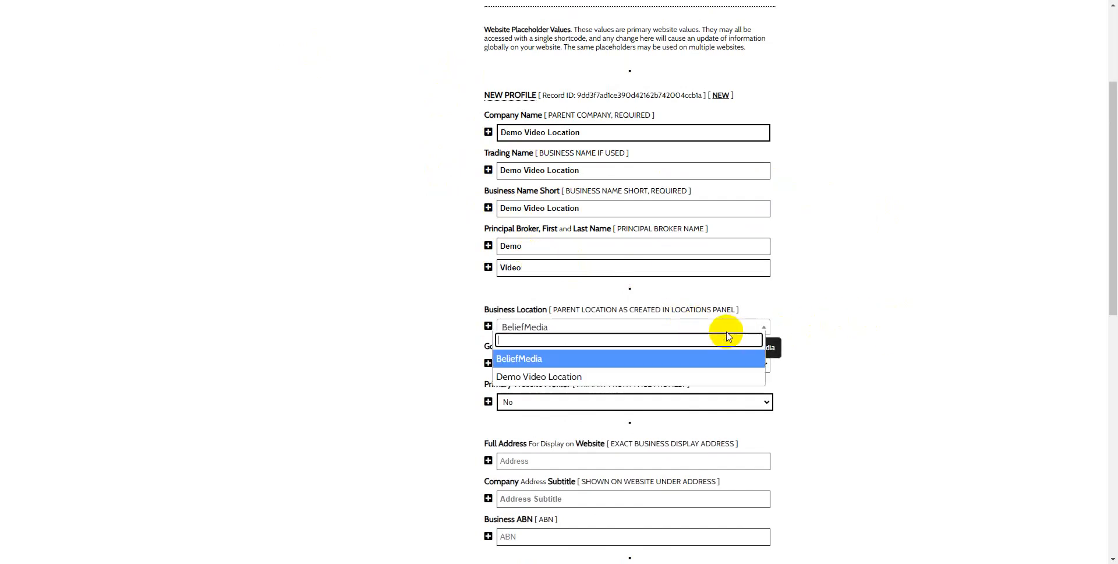
{"action": "left_click", "coordinate": [558, 379]}
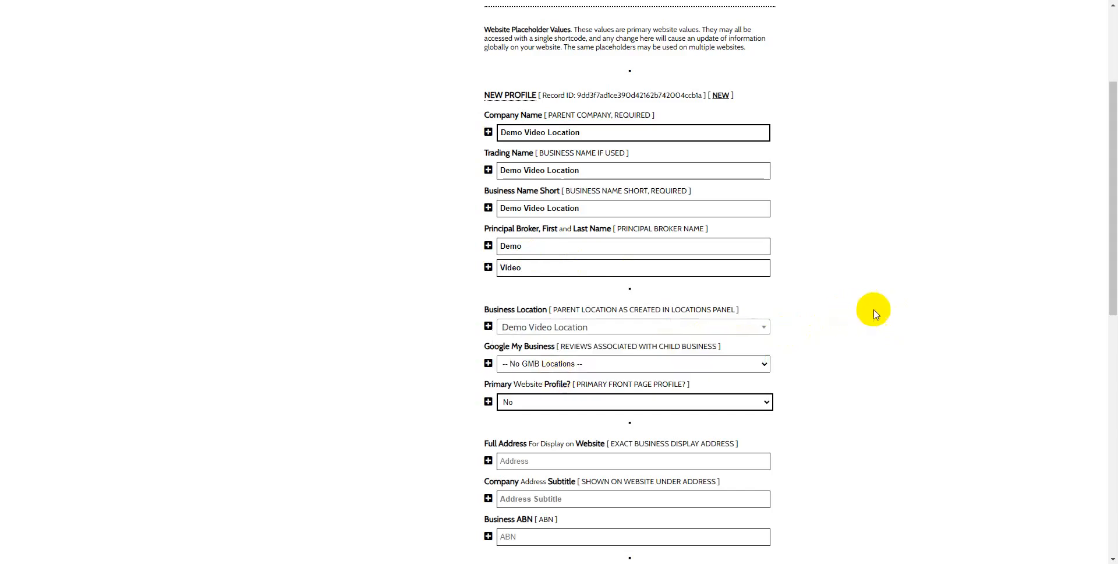
{"action": "scroll", "coordinate": [875, 327], "scroll_direction": "down", "scroll_amount": 2}
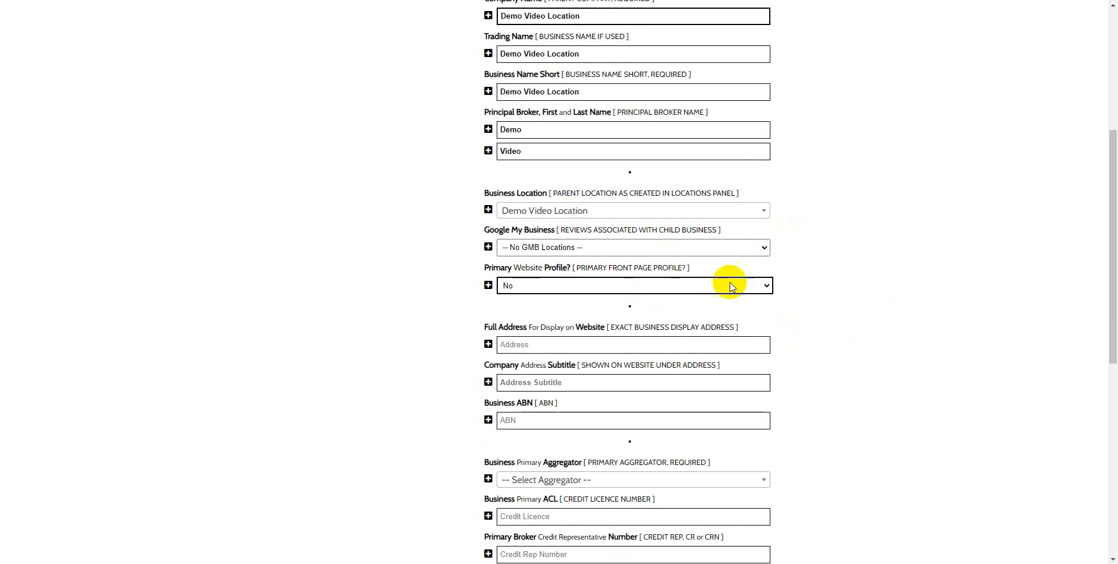
{"action": "left_click", "coordinate": [602, 287]}
{"action": "left_click", "coordinate": [586, 300]}
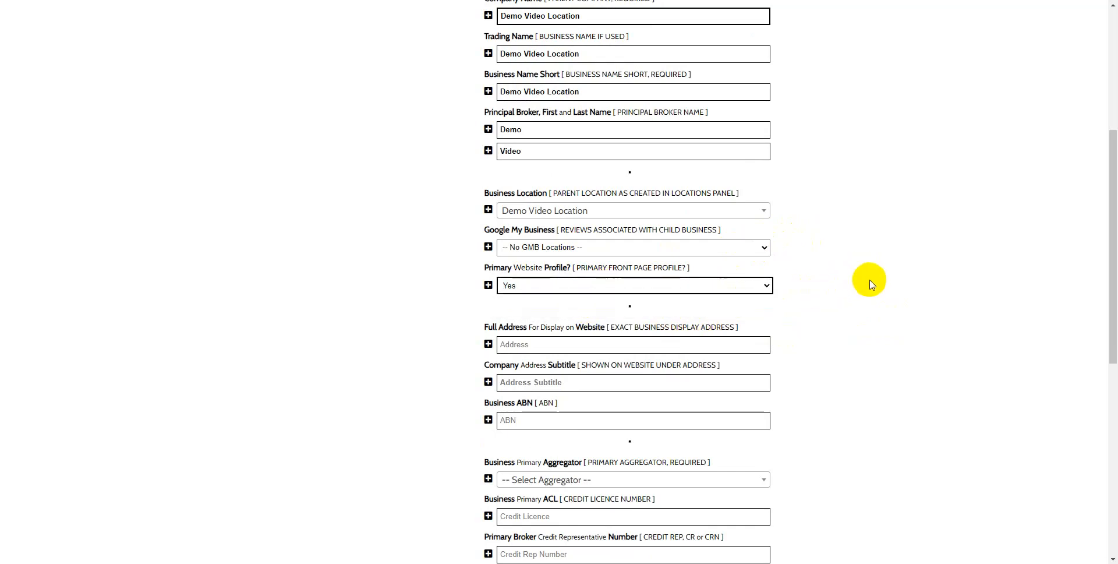
Step: Enter the business's full street address for display on the website
{"action": "scroll", "coordinate": [870, 286], "scroll_direction": "down", "scroll_amount": 2}
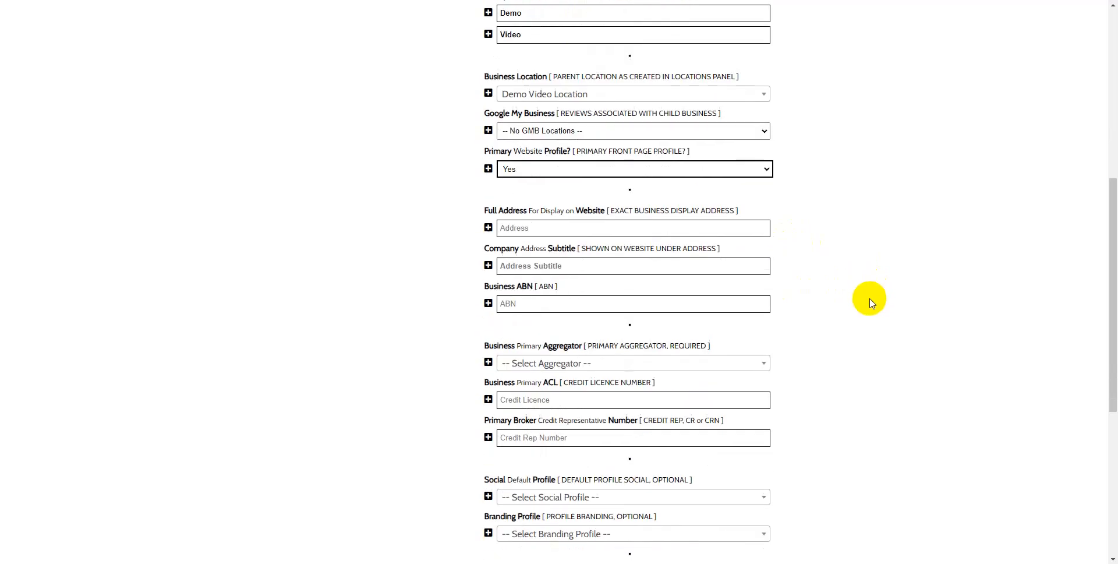
{"action": "left_click", "coordinate": [532, 228]}
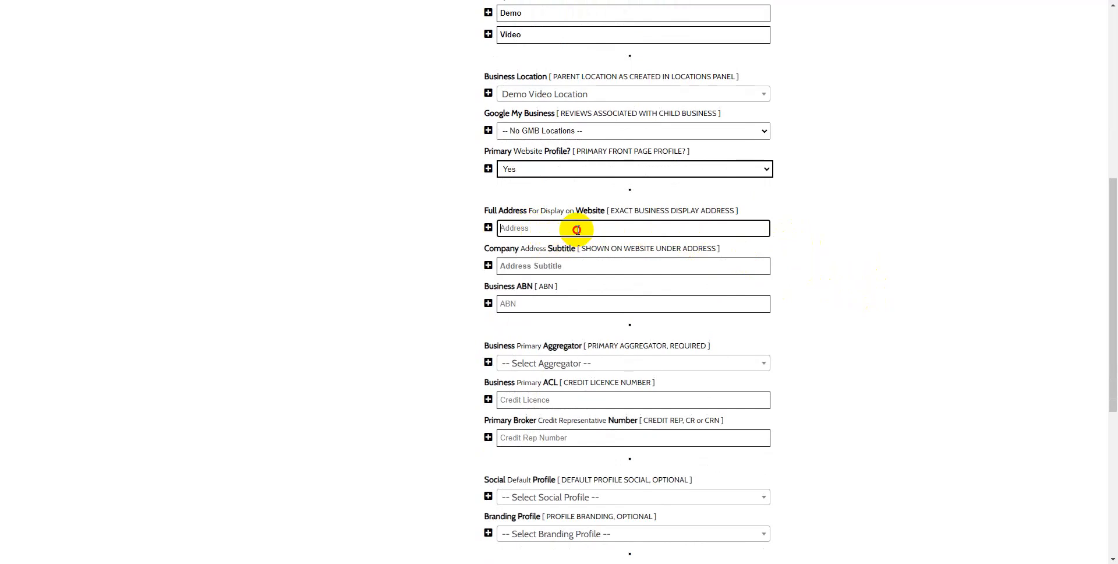
{"action": "type", "text": "1"}
{"action": "left_click_drag", "start_coordinate": [577, 230], "coordinate": [476, 228]}
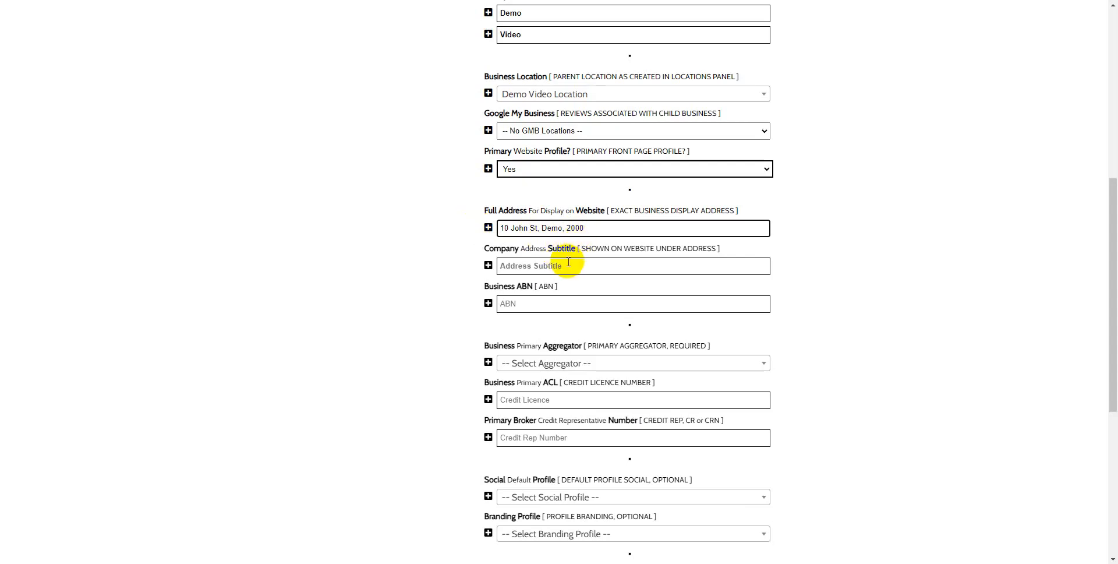
Step: Copy "SYDNEY | MELBOURNE | BRISBANE| AUSTRALIA" from the demo website's footer into the profile's company address subtitle
{"action": "left_click", "coordinate": [551, 268]}
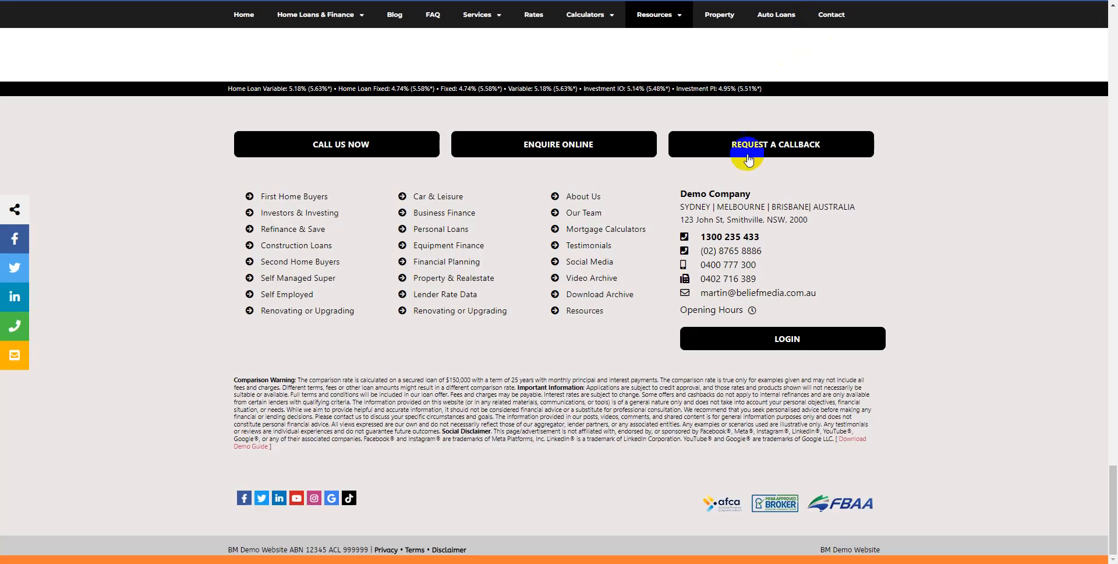
{"action": "left_click_drag", "start_coordinate": [677, 207], "coordinate": [784, 207]}
{"action": "left_click", "coordinate": [846, 202]}
{"action": "left_click_drag", "start_coordinate": [859, 204], "coordinate": [682, 208]}
{"action": "right_click", "coordinate": [687, 209]}
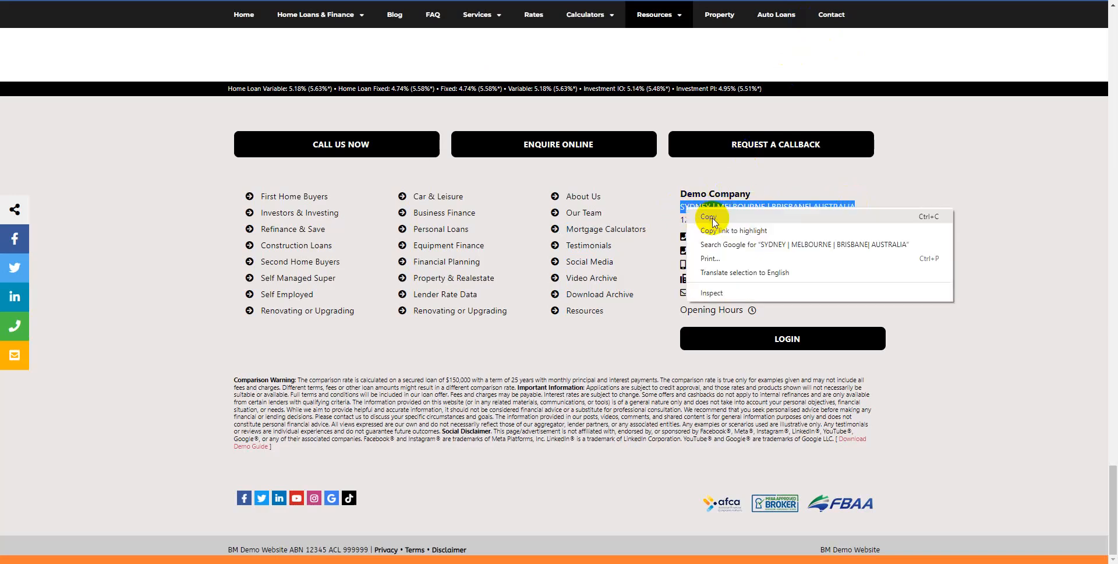
{"action": "left_click", "coordinate": [715, 218]}
{"action": "key", "text": "alt+Tab"}
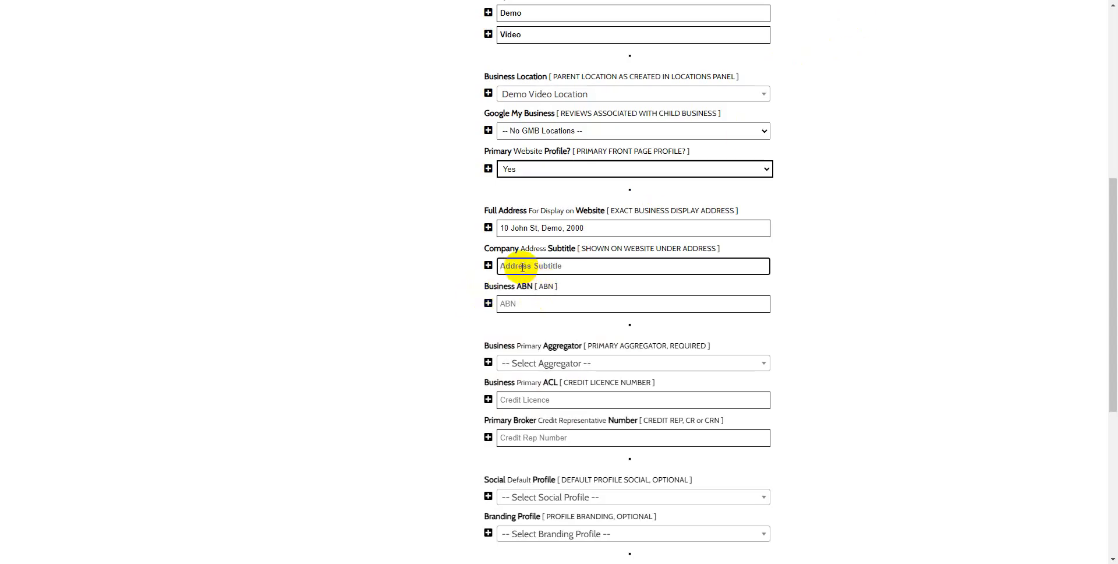
{"action": "key", "text": "ctrl+v"}
Step: Look up the business ABN with "123", pick Andrew Building Constructions Pty Limited, and set the primary aggregator to Connective
{"action": "left_click", "coordinate": [533, 304]}
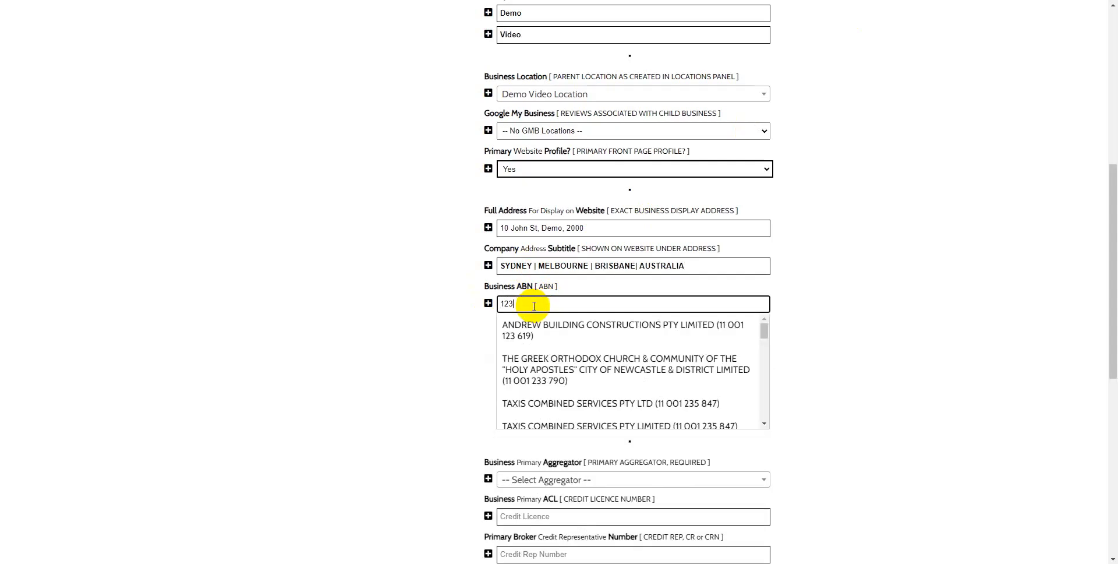
{"action": "left_click", "coordinate": [582, 326]}
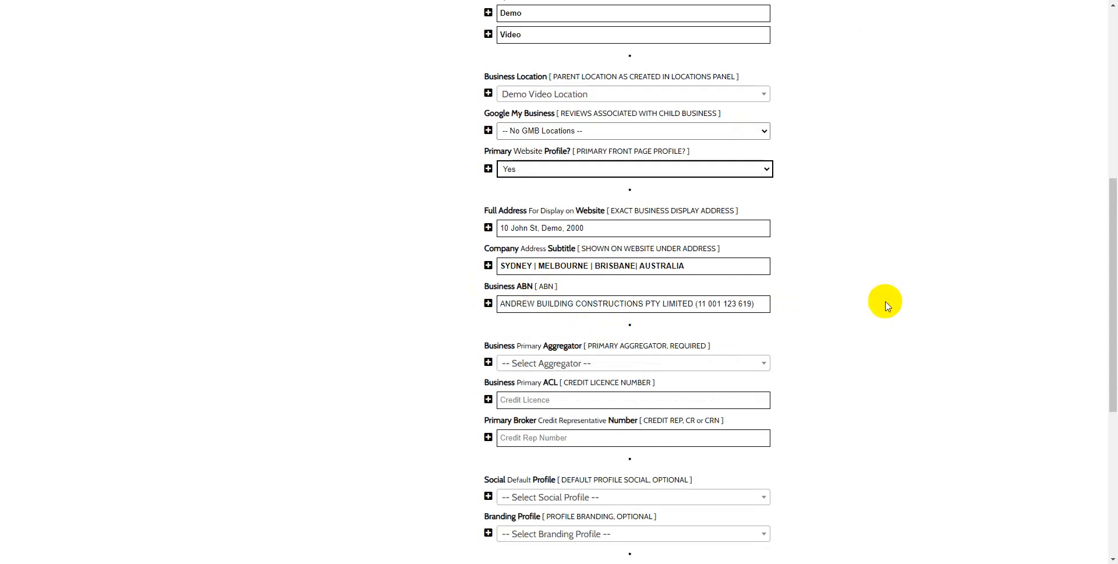
{"action": "left_click", "coordinate": [636, 362]}
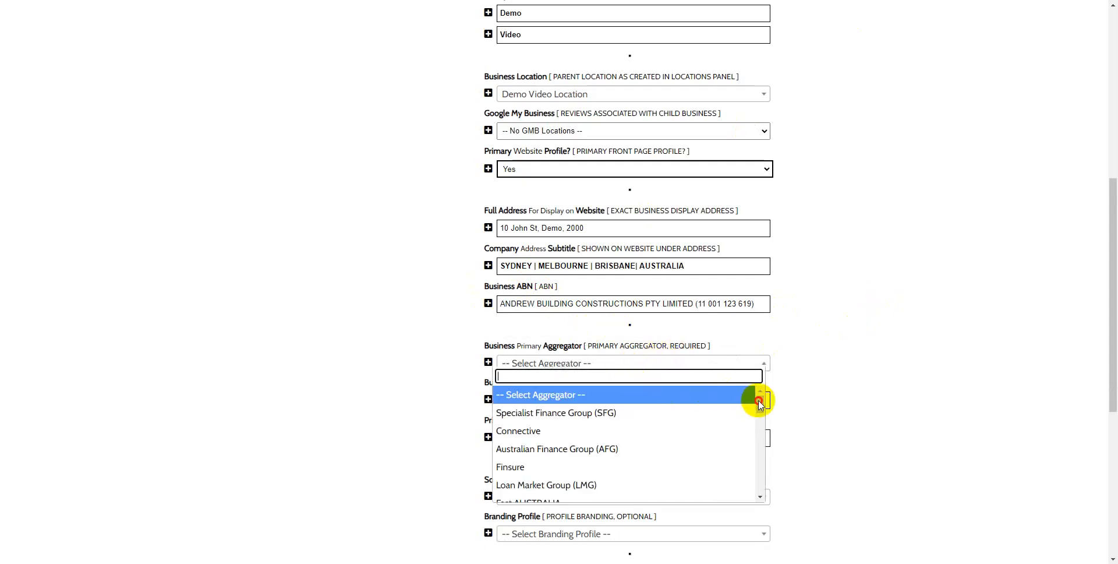
{"action": "left_click", "coordinate": [676, 430]}
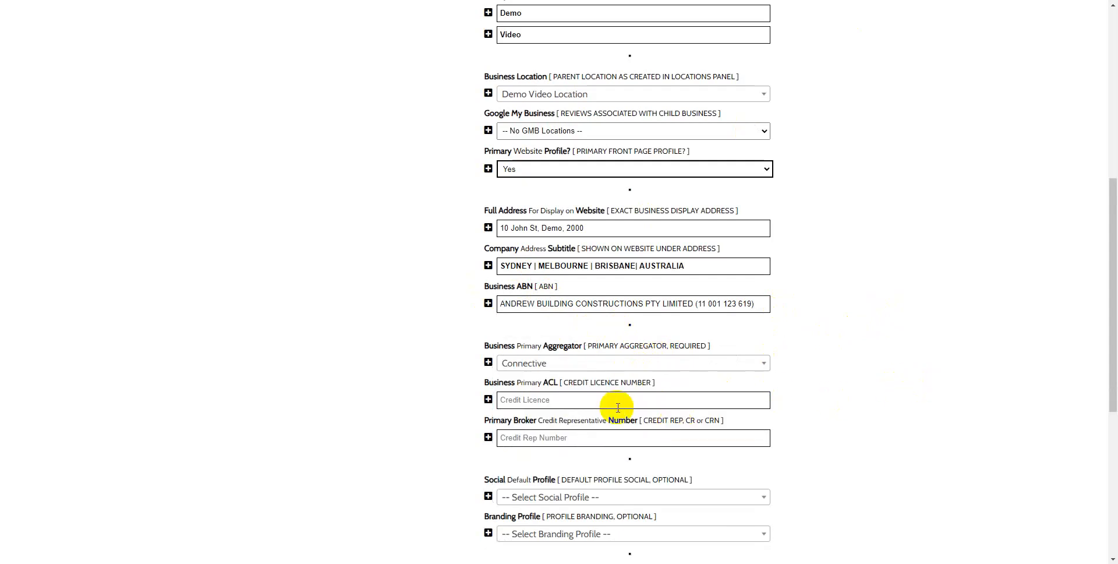
Step: Search "222" for both the credit licence and credit representative numbers, picking Accessible Loans Pty Ltd and 3D Finance Pty Ltd respectively
{"action": "left_click", "coordinate": [574, 407]}
{"action": "scroll", "coordinate": [881, 352], "scroll_direction": "down", "scroll_amount": 3}
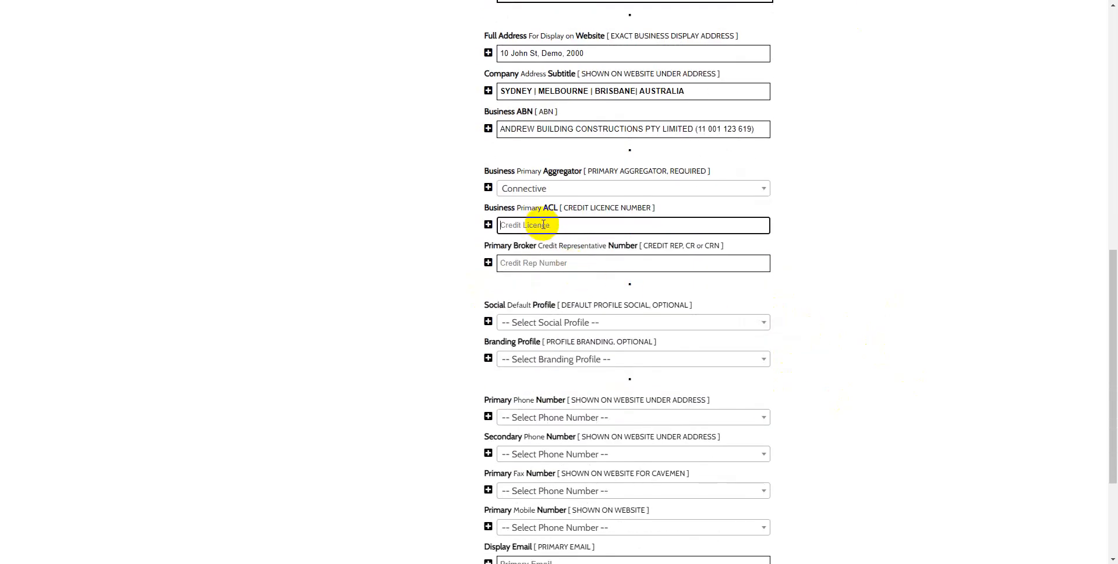
{"action": "type", "text": "222"}
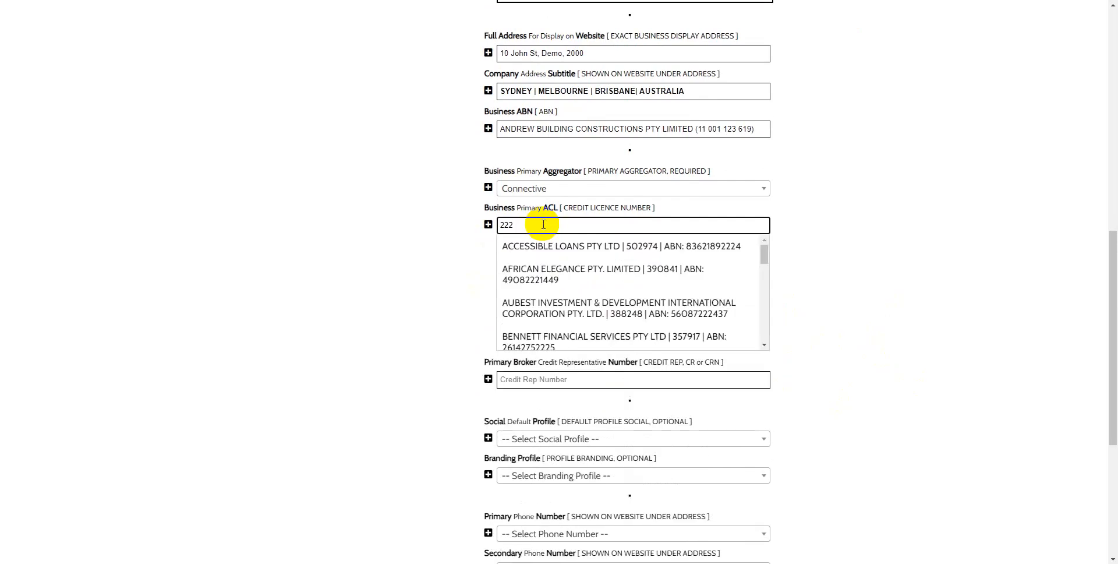
{"action": "left_click", "coordinate": [564, 242]}
{"action": "left_click", "coordinate": [545, 262]}
{"action": "type", "text": "222"}
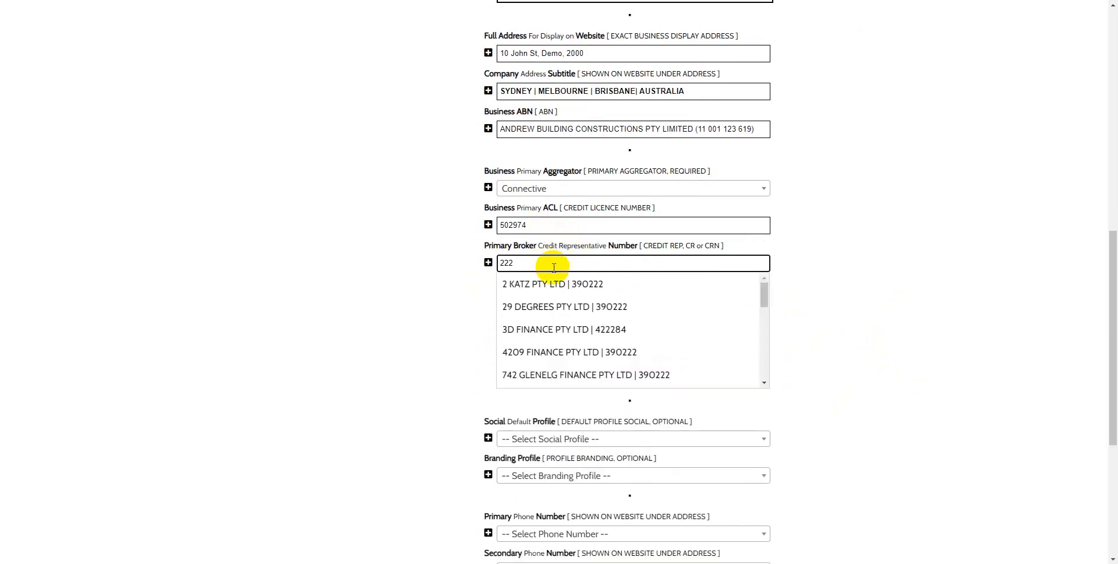
{"action": "left_click", "coordinate": [597, 329]}
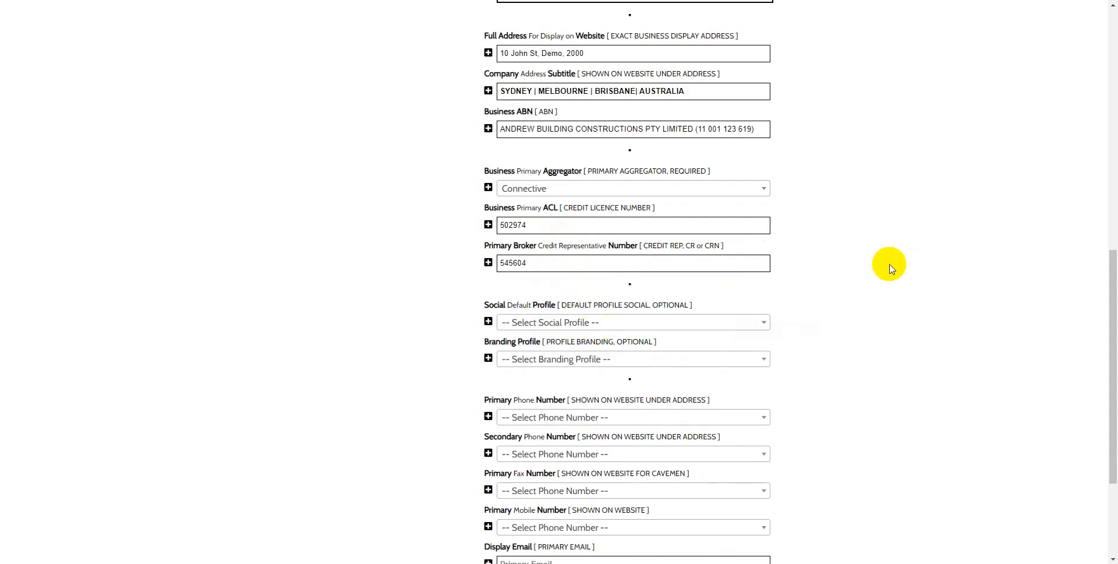
{"action": "left_click", "coordinate": [882, 226]}
Step: Choose "Demo Profile for FB & YouTube" as the default social profile
{"action": "scroll", "coordinate": [899, 276], "scroll_direction": "down", "scroll_amount": 2}
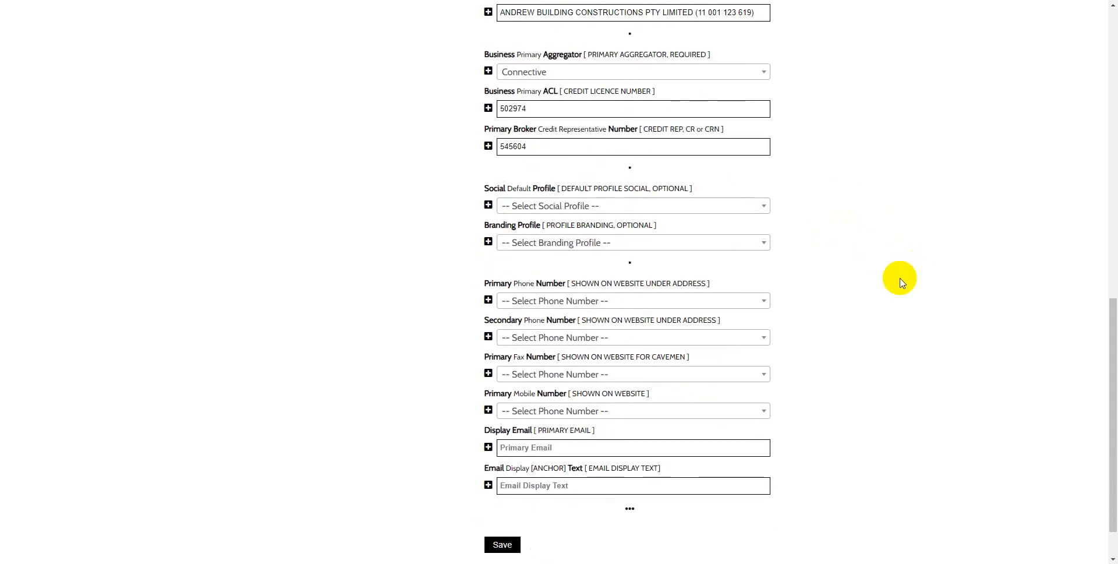
{"action": "left_click", "coordinate": [707, 208]}
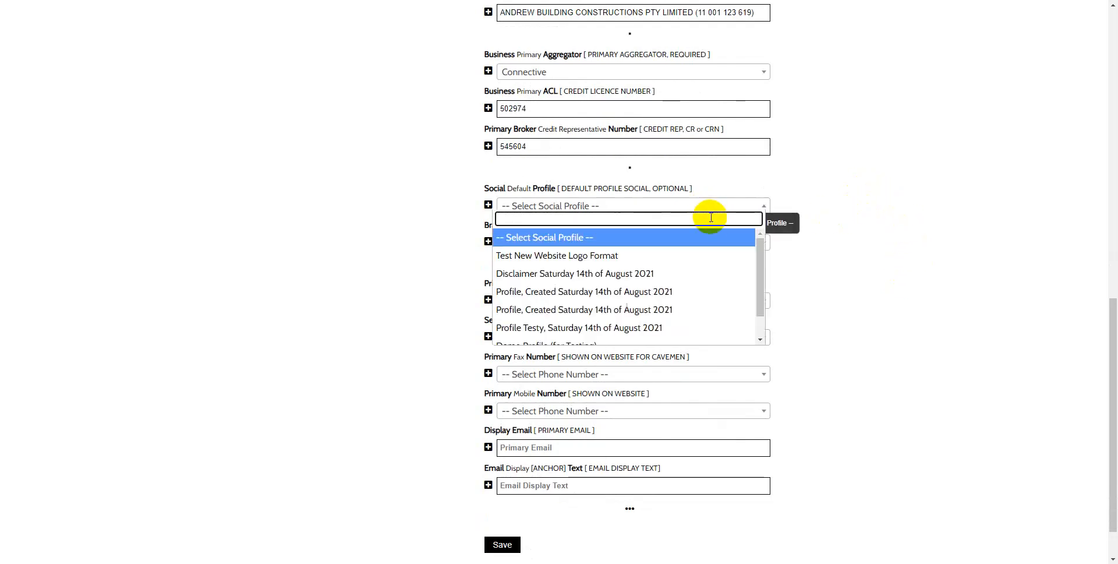
{"action": "left_click_drag", "start_coordinate": [758, 253], "coordinate": [760, 307]}
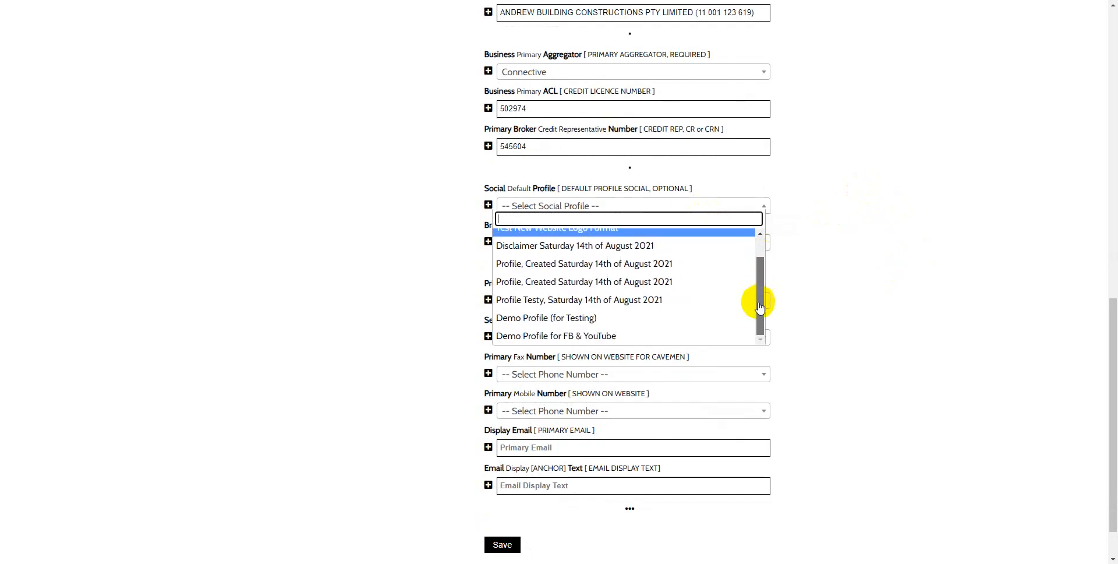
{"action": "left_click", "coordinate": [558, 337]}
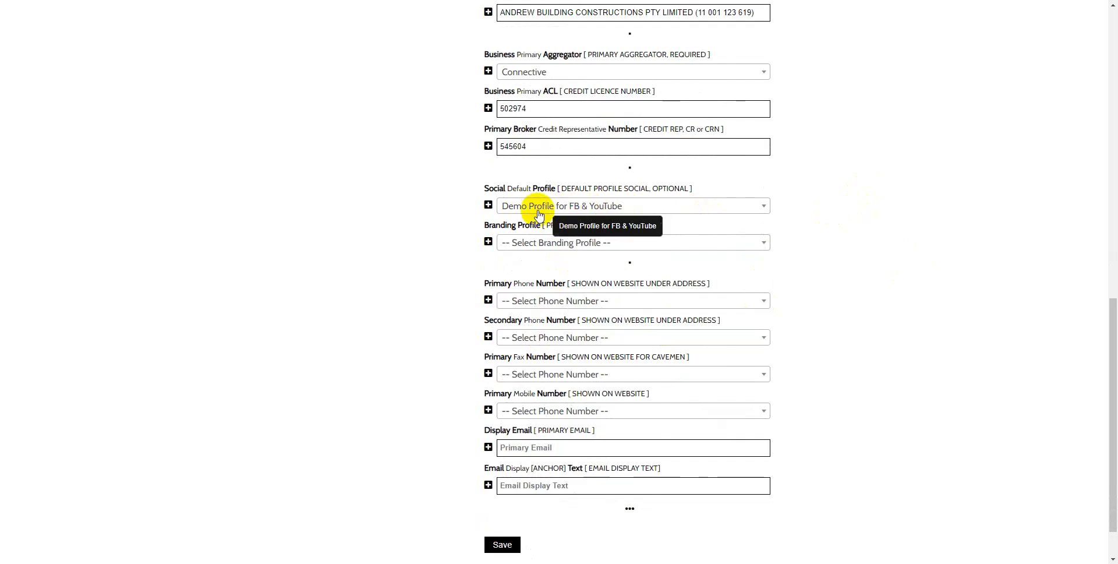
Step: Set the default social profile to "Demo Profile (for Testing)" and the branding profile to "Another Demo Profile"
{"action": "left_click", "coordinate": [606, 205]}
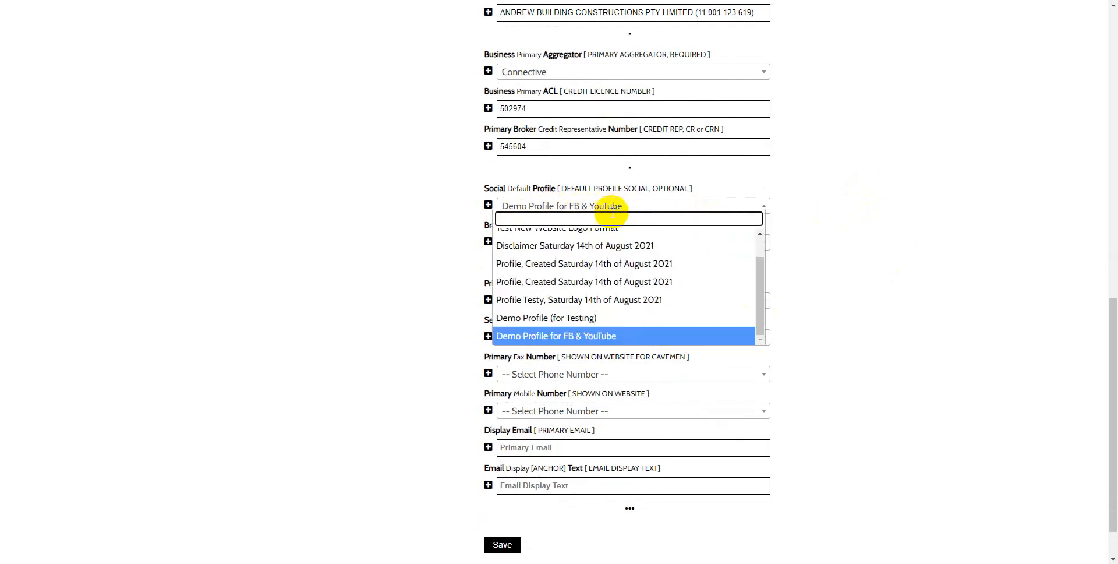
{"action": "left_click", "coordinate": [594, 317]}
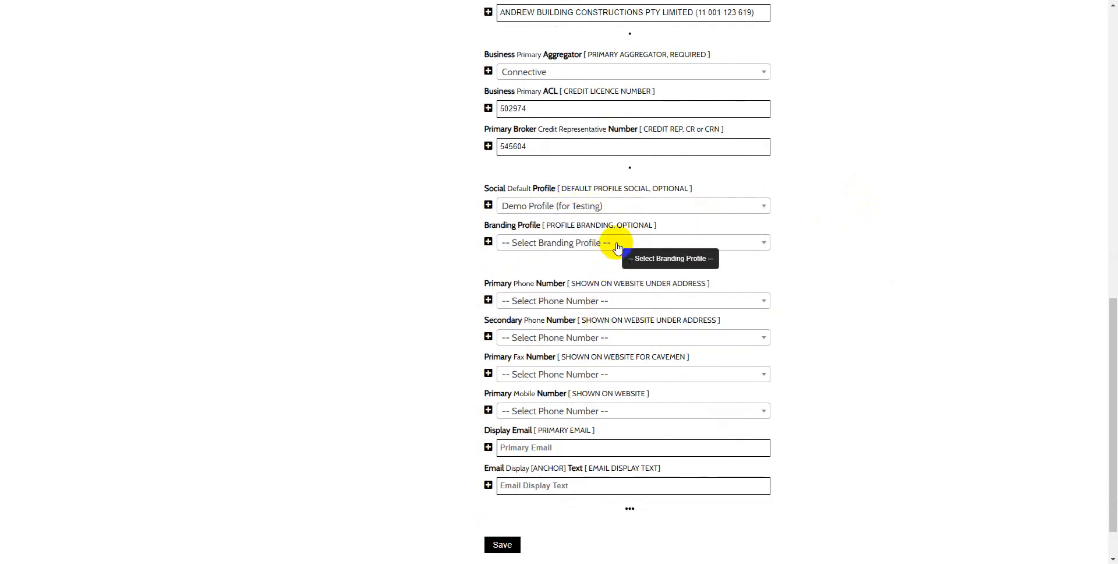
{"action": "left_click", "coordinate": [617, 243]}
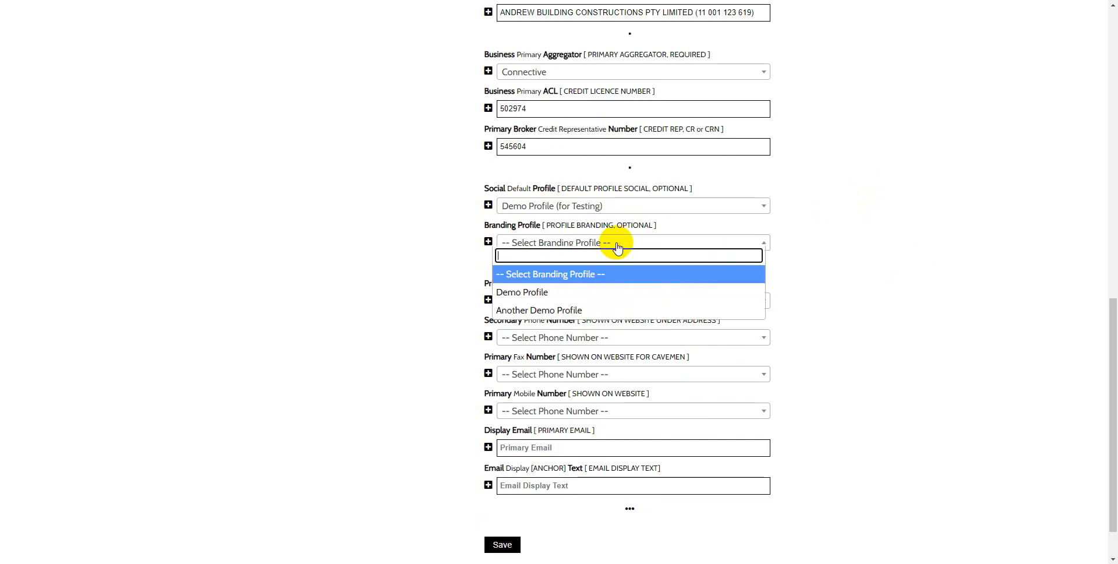
{"action": "left_click", "coordinate": [603, 312]}
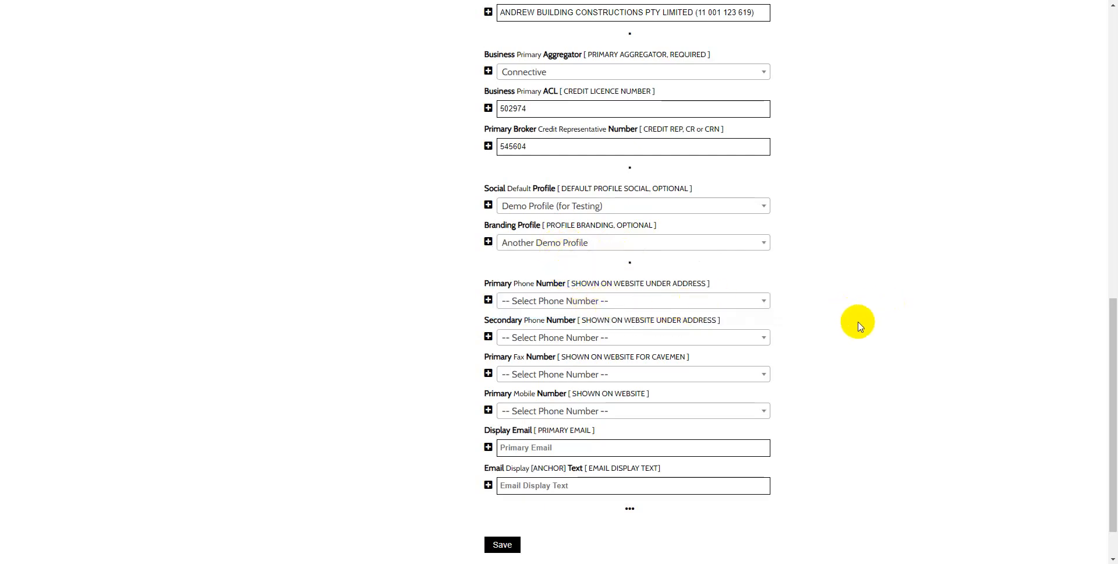
Step: Choose the BM 1300 number as the primary phone and the BM (02) number as the secondary phone
{"action": "scroll", "coordinate": [856, 320], "scroll_direction": "down", "scroll_amount": 1}
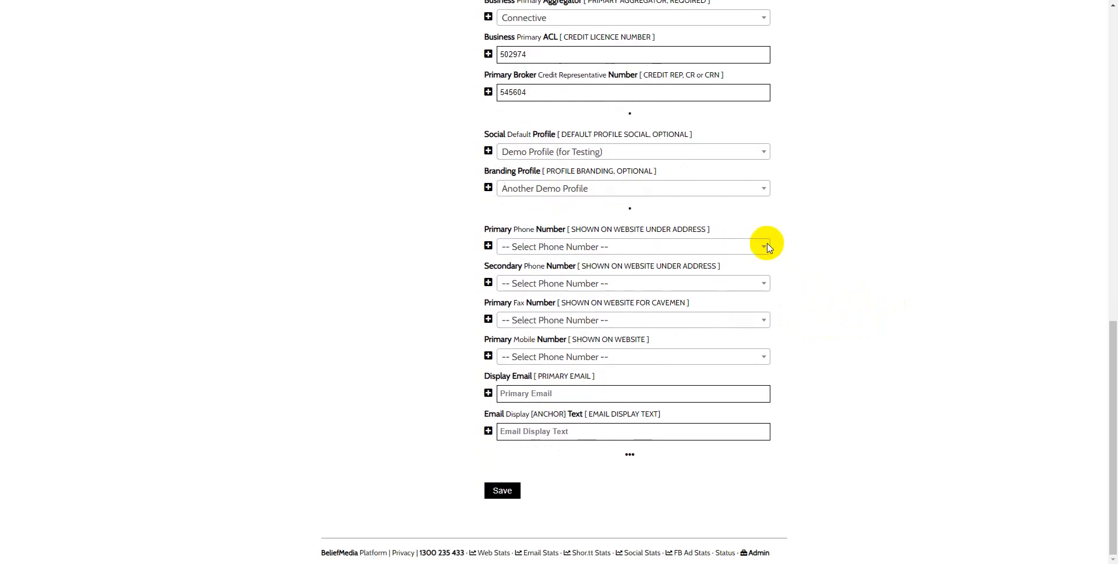
{"action": "scroll", "coordinate": [891, 185], "scroll_direction": "up", "scroll_amount": 15}
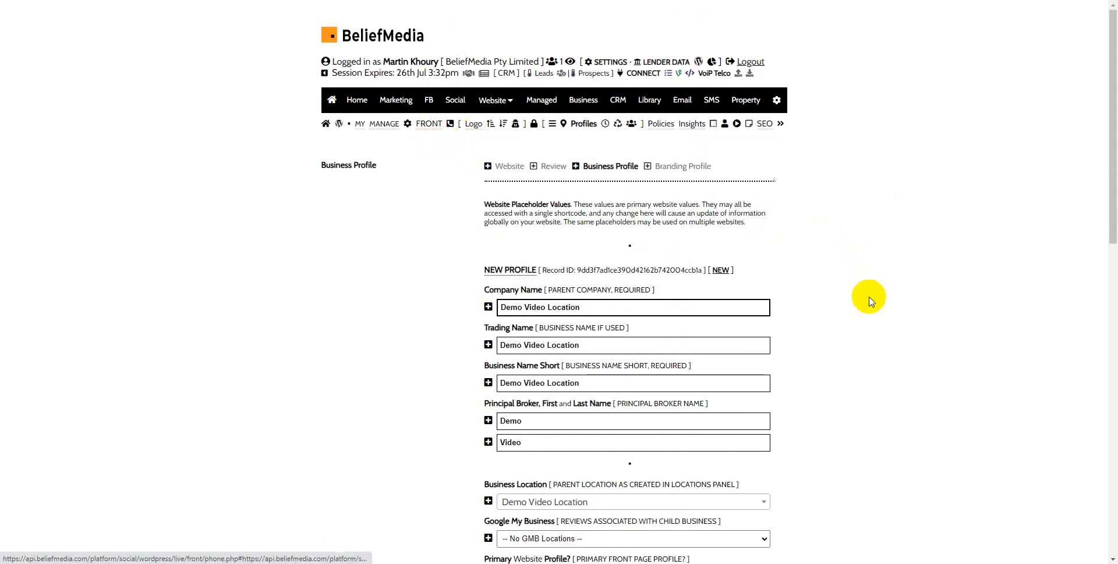
{"action": "scroll", "coordinate": [869, 301], "scroll_direction": "down", "scroll_amount": 15}
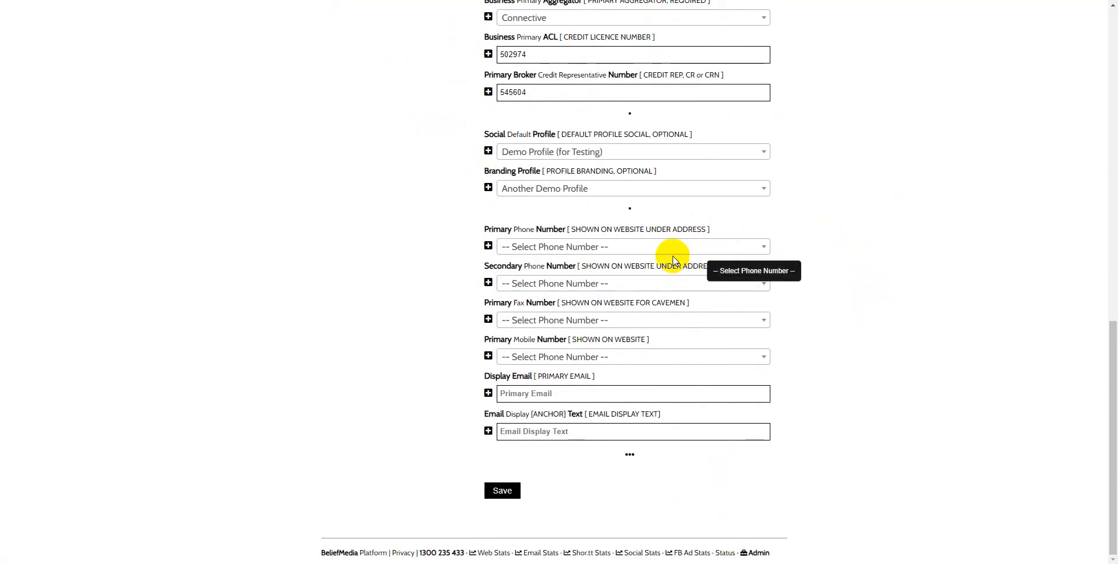
{"action": "left_click", "coordinate": [674, 247]}
{"action": "left_click", "coordinate": [646, 292]}
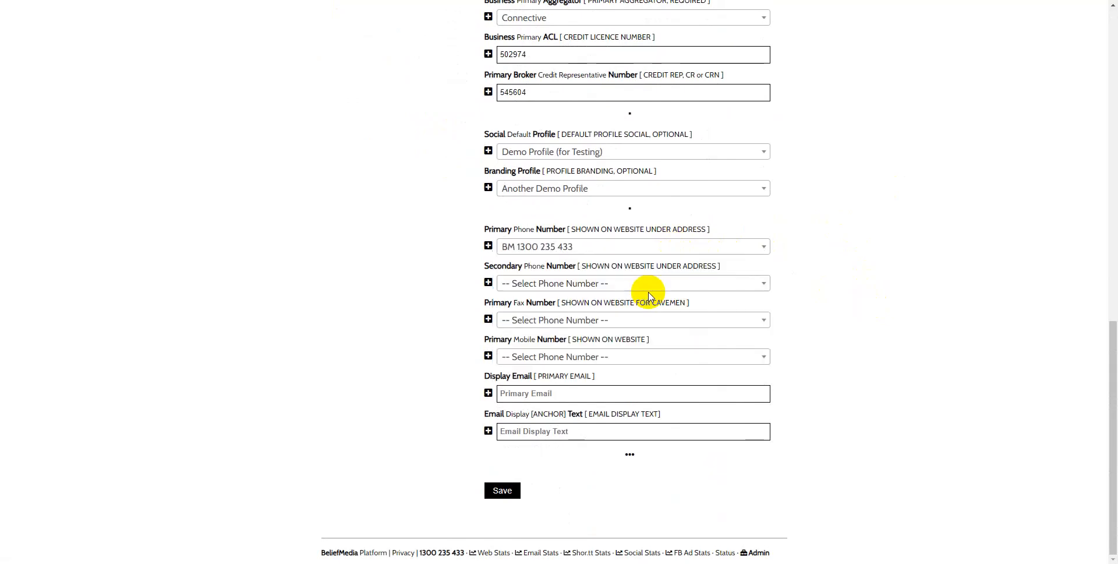
{"action": "left_click", "coordinate": [648, 285]}
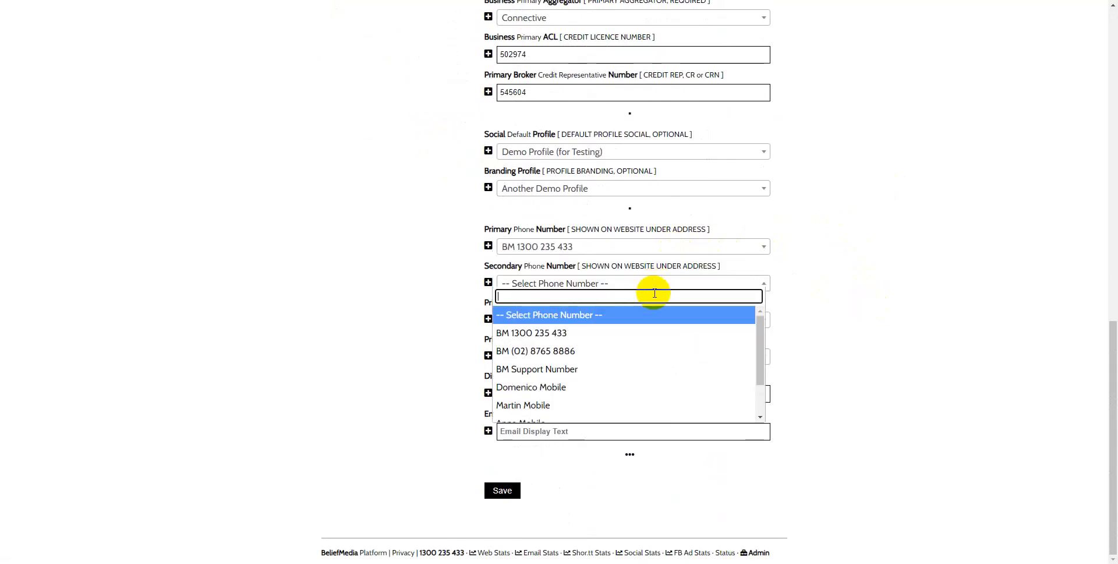
{"action": "left_click", "coordinate": [621, 349]}
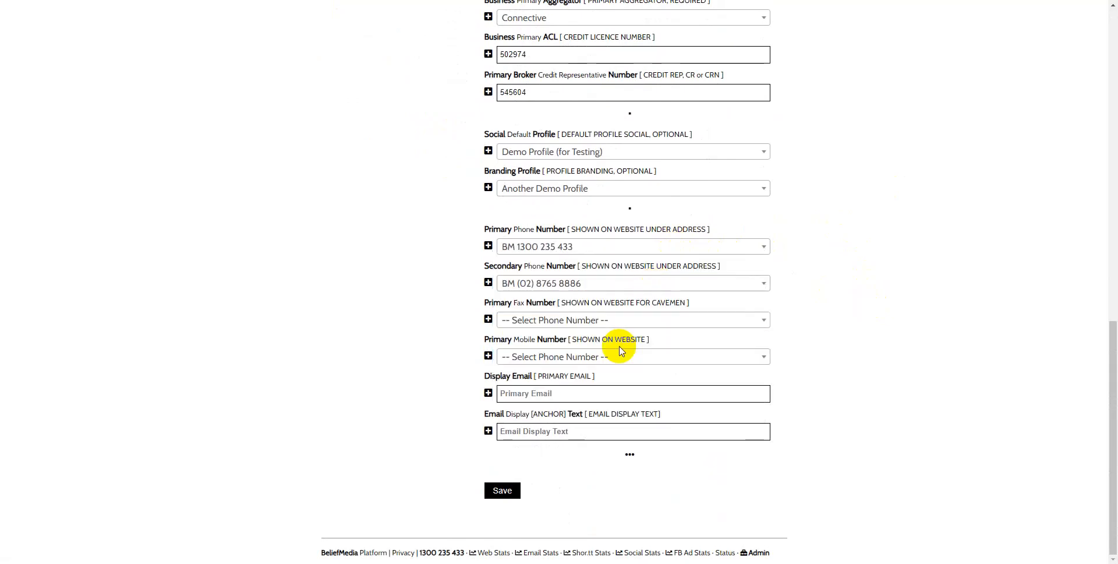
Step: Set the primary fax to the BM (02) number and change the secondary phone to BM Support Number
{"action": "left_click", "coordinate": [649, 324]}
{"action": "scroll", "coordinate": [617, 407], "scroll_direction": "down", "scroll_amount": 2}
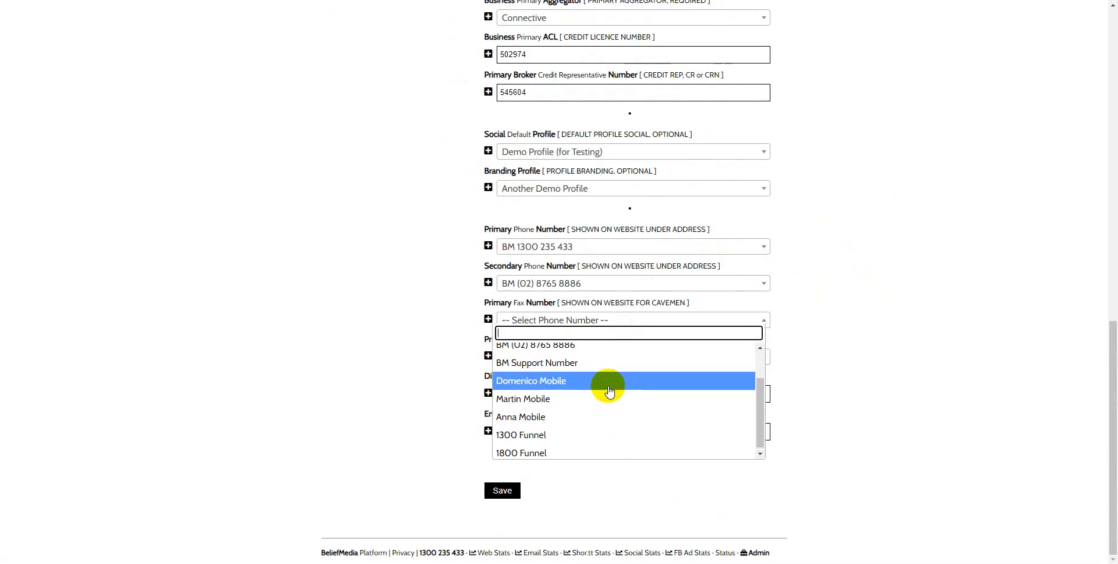
{"action": "scroll", "coordinate": [605, 384], "scroll_direction": "up", "scroll_amount": 2}
{"action": "left_click", "coordinate": [598, 386]}
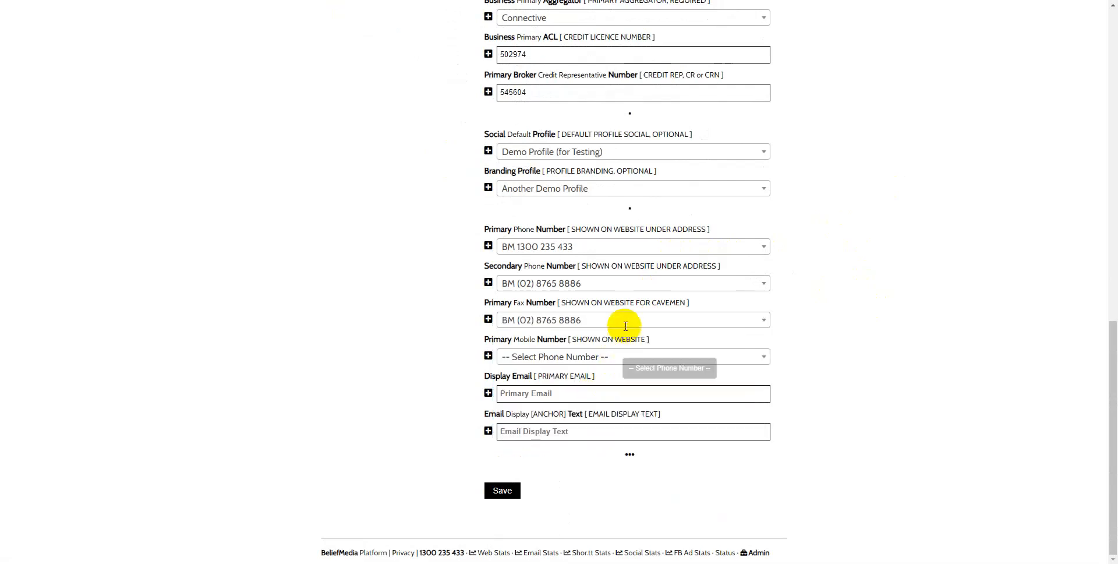
{"action": "left_click", "coordinate": [642, 284]}
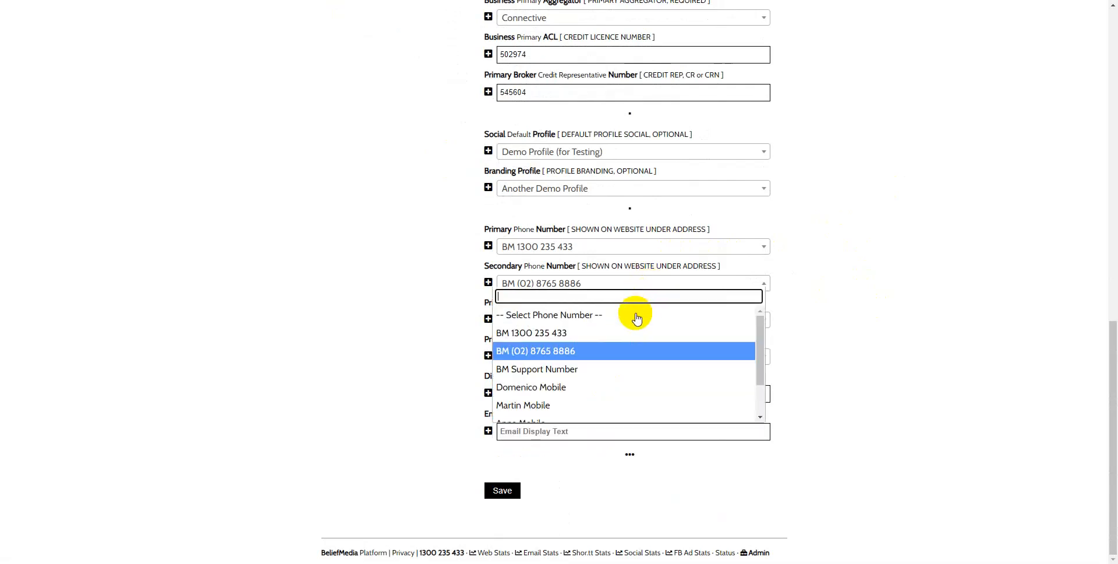
{"action": "left_click", "coordinate": [610, 370]}
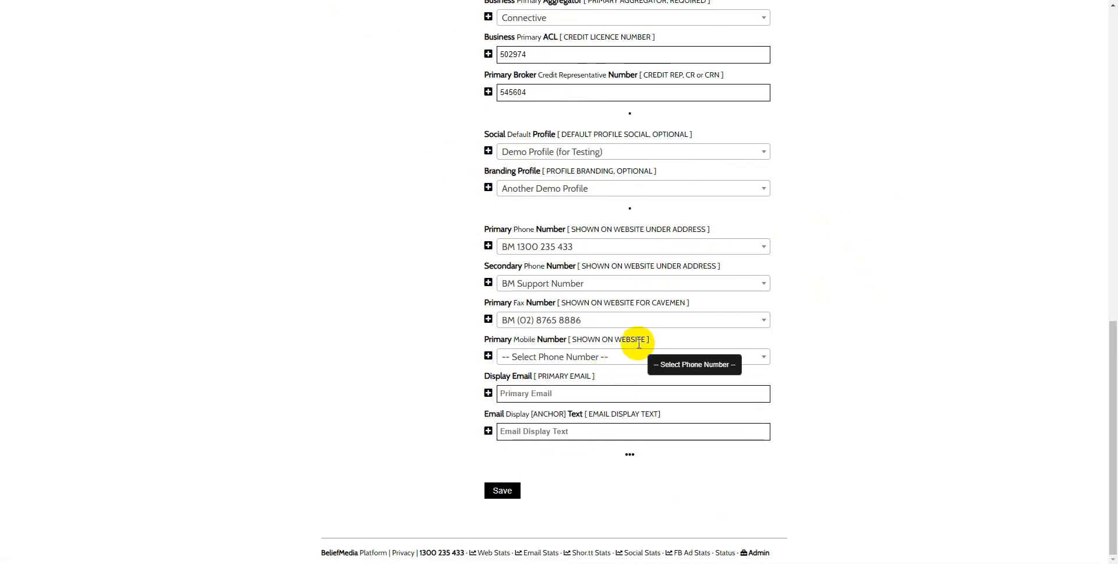
Step: Choose the logged-in account holder's mobile entry as the primary mobile number
{"action": "left_click", "coordinate": [619, 357]}
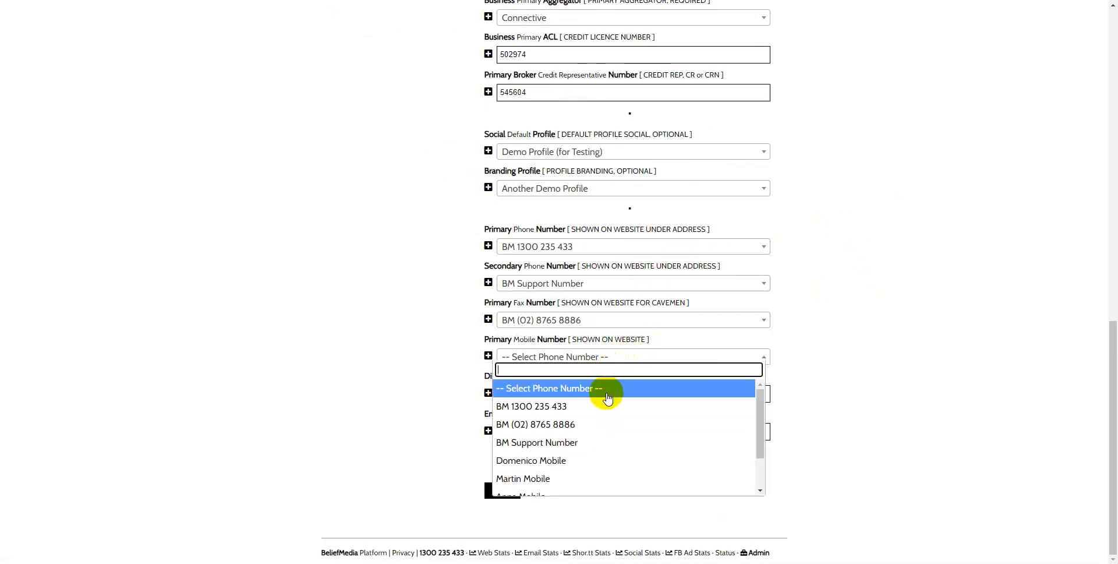
{"action": "scroll", "coordinate": [606, 407], "scroll_direction": "down", "scroll_amount": 1}
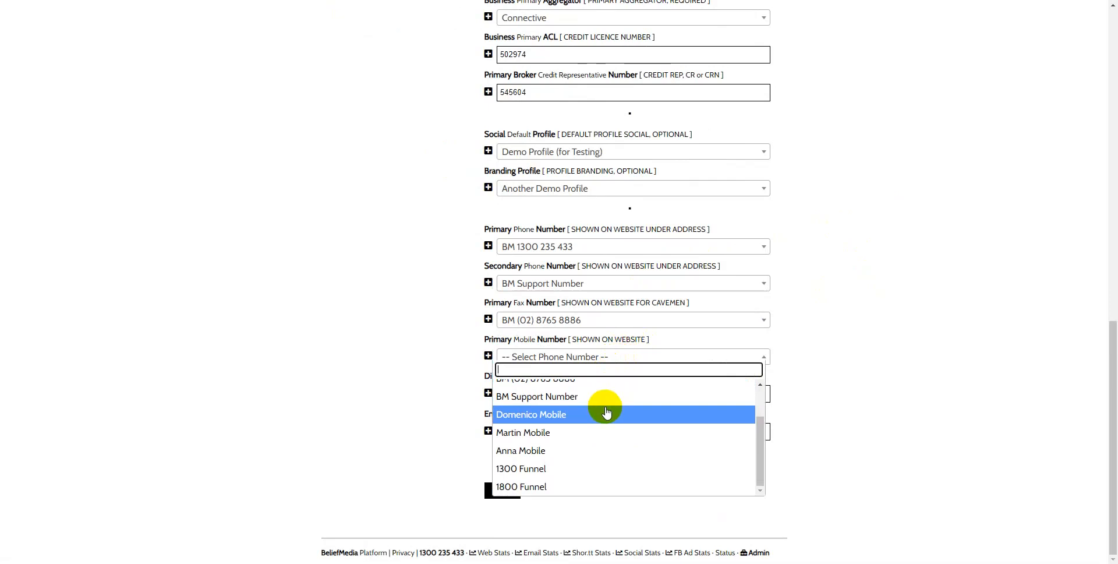
{"action": "left_click", "coordinate": [592, 434]}
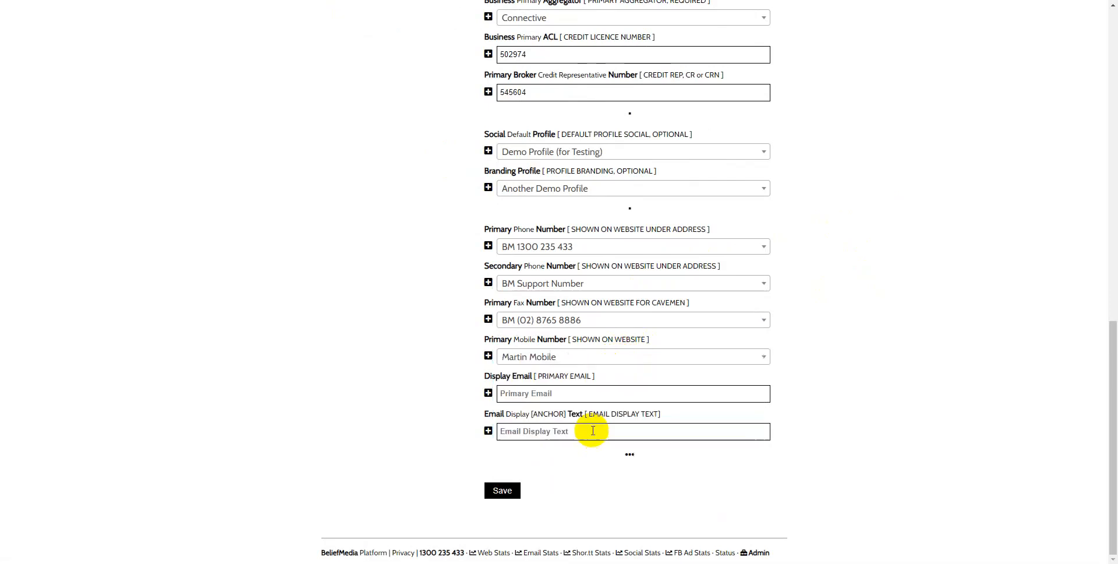
Step: Fill in the contact's e-mail as both the display email and the email display text, and save the business profile
{"action": "left_click", "coordinate": [590, 396]}
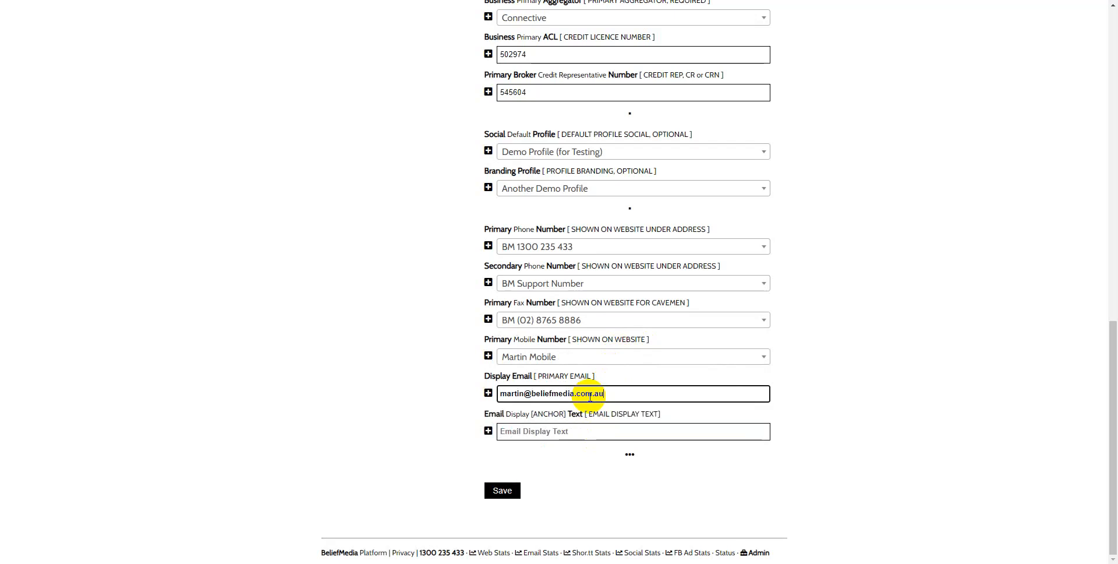
{"action": "left_click", "coordinate": [559, 433]}
{"action": "left_click_drag", "start_coordinate": [607, 398], "coordinate": [510, 401]}
{"action": "left_click", "coordinate": [519, 430]}
{"action": "key", "text": "ctrl+v"}
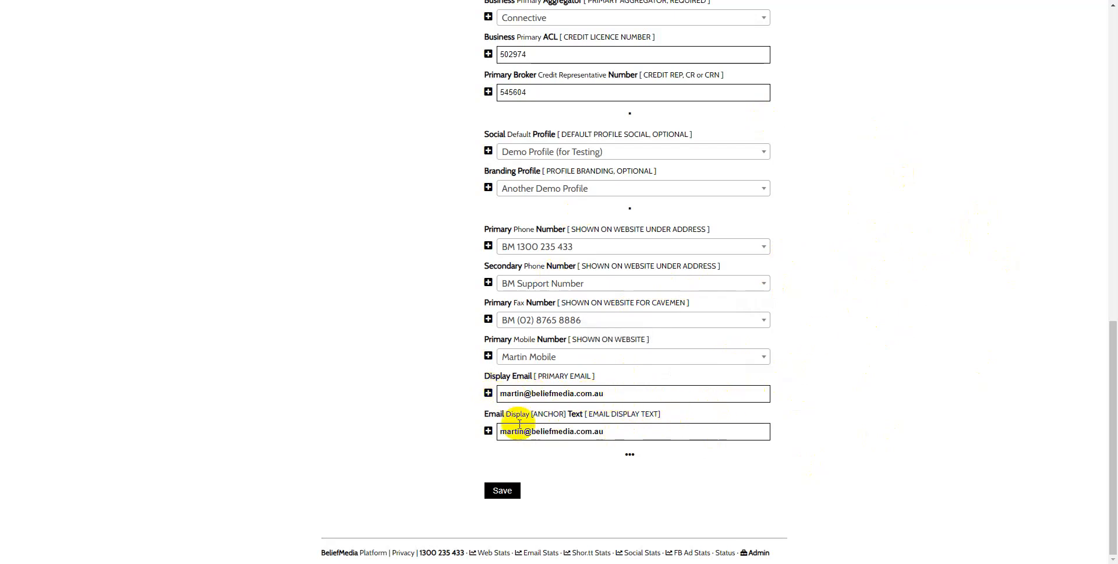
{"action": "left_click", "coordinate": [510, 494]}
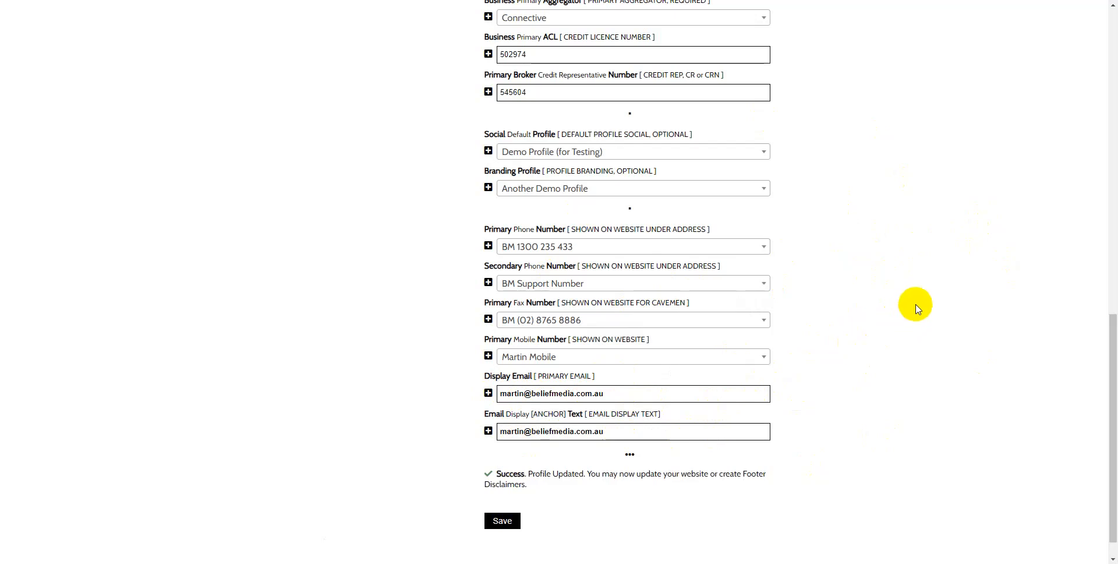
Step: Review the values of the saved business profile and the branding profiles available to it
{"action": "scroll", "coordinate": [916, 288], "scroll_direction": "up", "scroll_amount": 15}
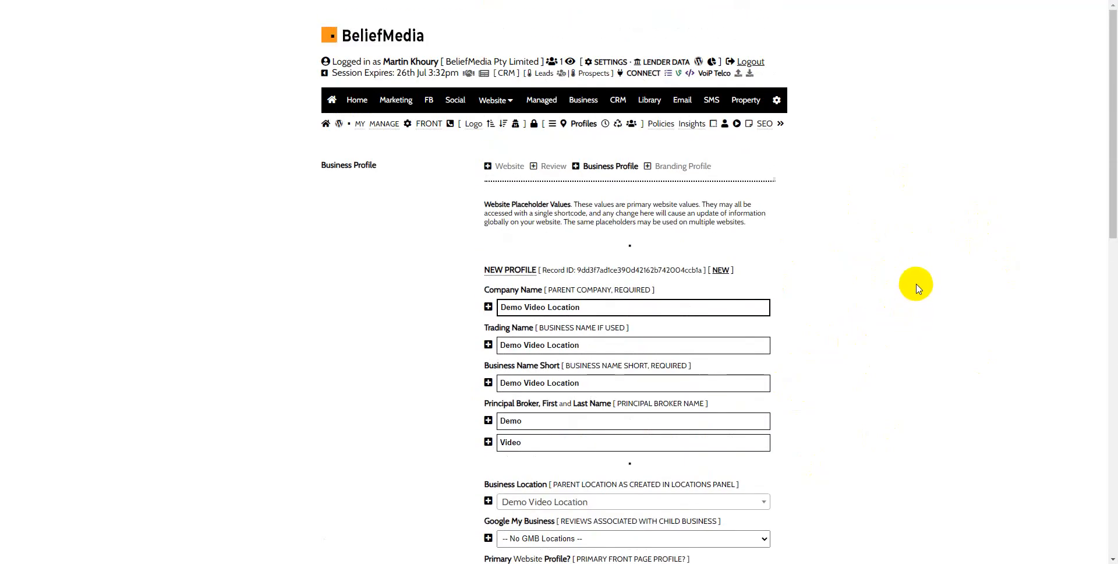
{"action": "scroll", "coordinate": [897, 393], "scroll_direction": "down", "scroll_amount": 6}
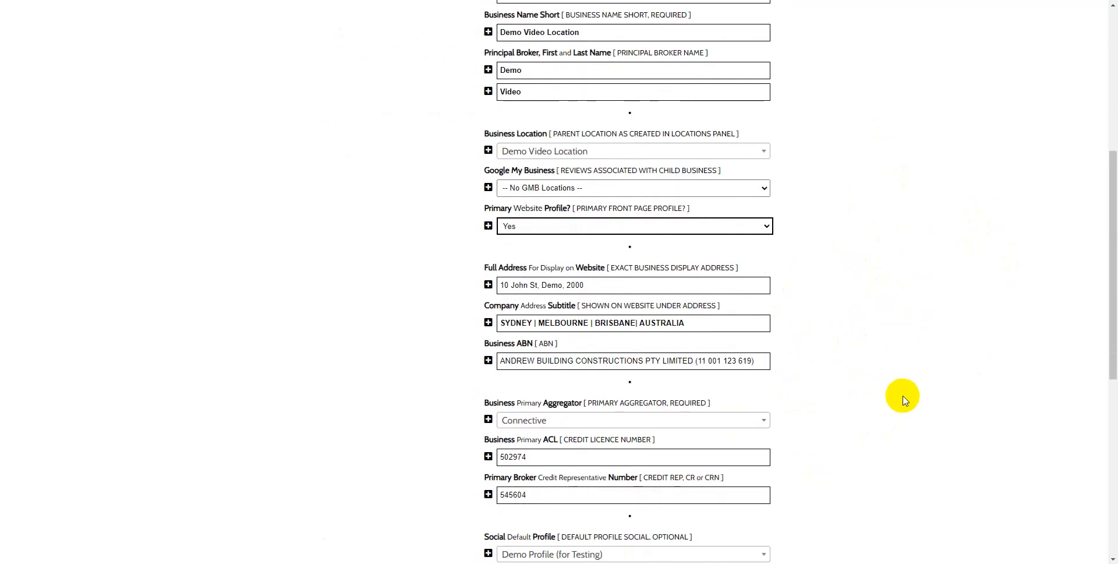
{"action": "scroll", "coordinate": [903, 401], "scroll_direction": "down", "scroll_amount": 2}
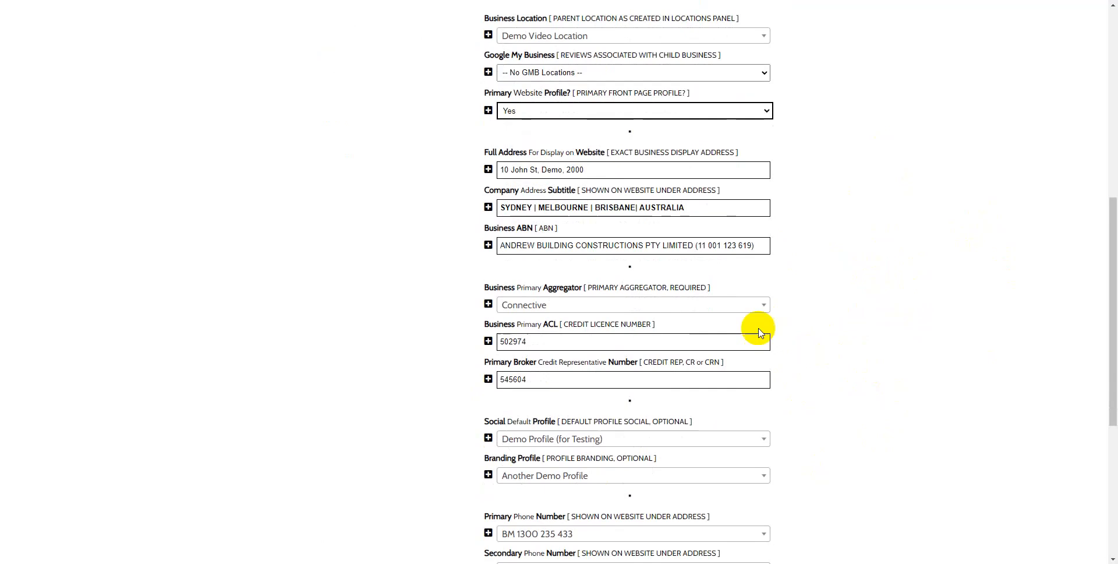
{"action": "left_click", "coordinate": [593, 481]}
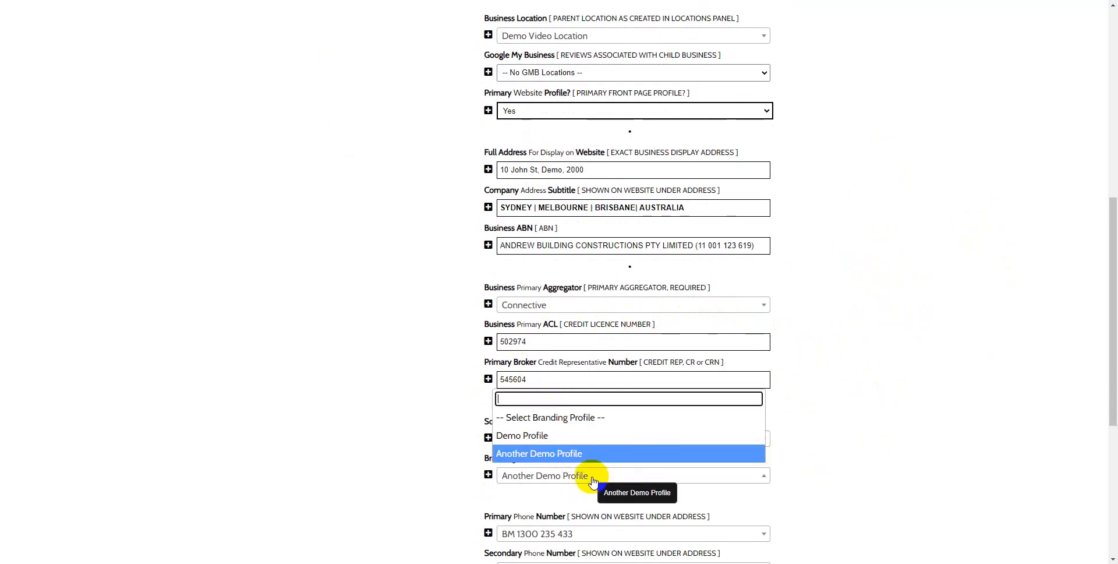
{"action": "left_click", "coordinate": [935, 373]}
{"action": "scroll", "coordinate": [940, 350], "scroll_direction": "up", "scroll_amount": 7}
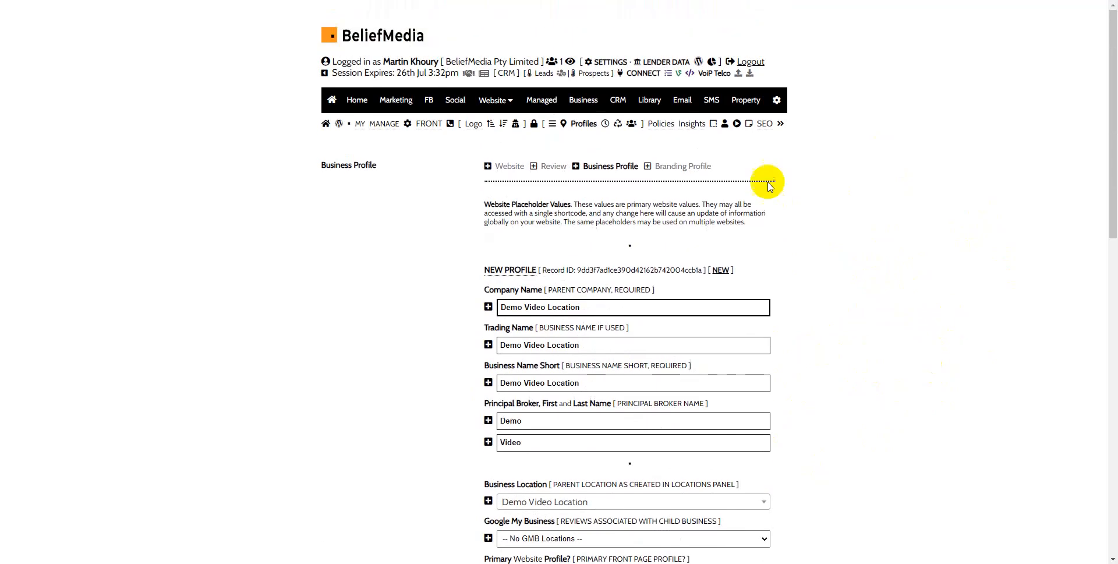
Step: Open the Branding Profile page and examine its primary, secondary and third brand colour settings
{"action": "left_click", "coordinate": [681, 167]}
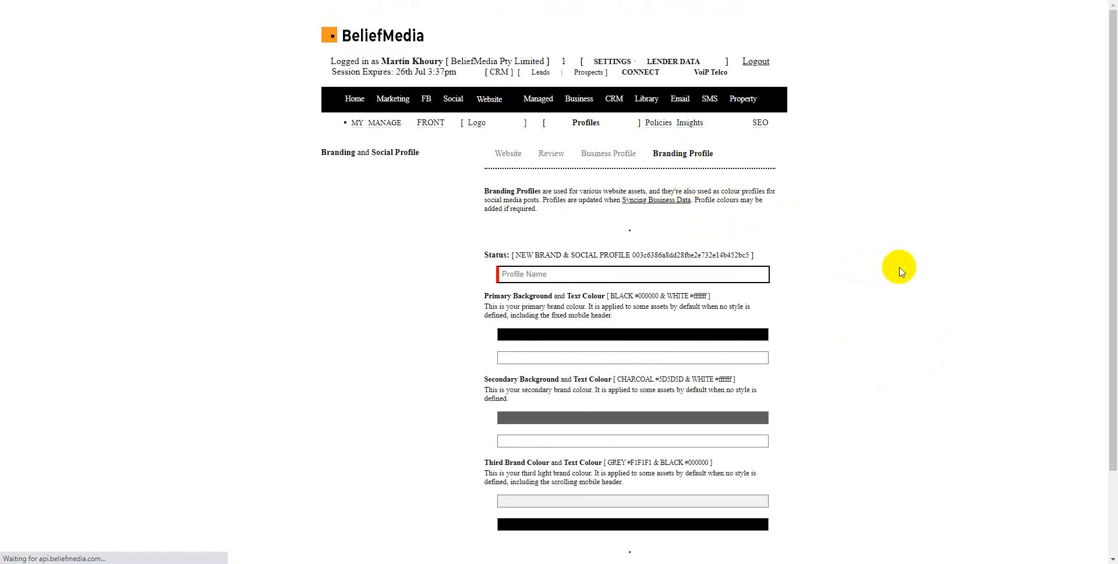
{"action": "scroll", "coordinate": [910, 269], "scroll_direction": "down", "scroll_amount": 2}
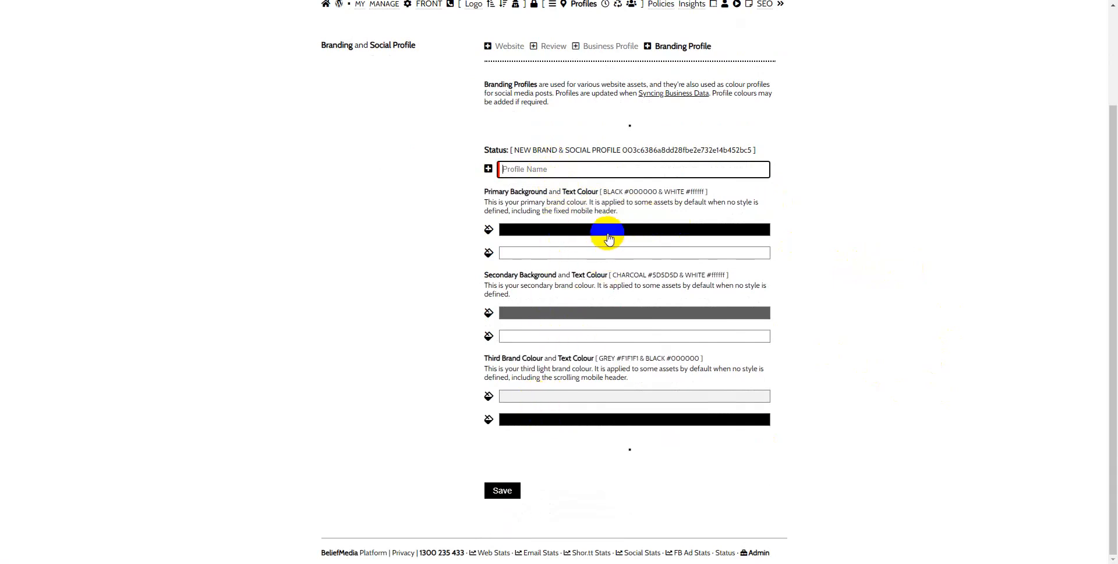
{"action": "scroll", "coordinate": [873, 203], "scroll_direction": "up", "scroll_amount": 1}
{"action": "scroll", "coordinate": [873, 203], "scroll_direction": "up", "scroll_amount": 2}
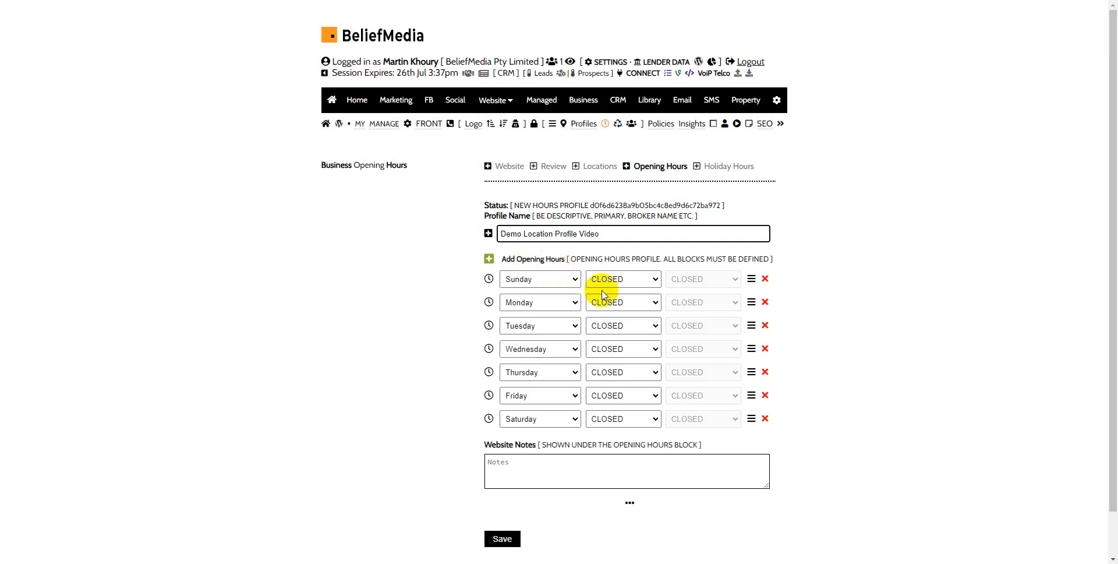
Step: Set the first opening hours row to Monday with an opening time of 2am (0200)
{"action": "left_click", "coordinate": [569, 282]}
{"action": "left_click", "coordinate": [562, 299]}
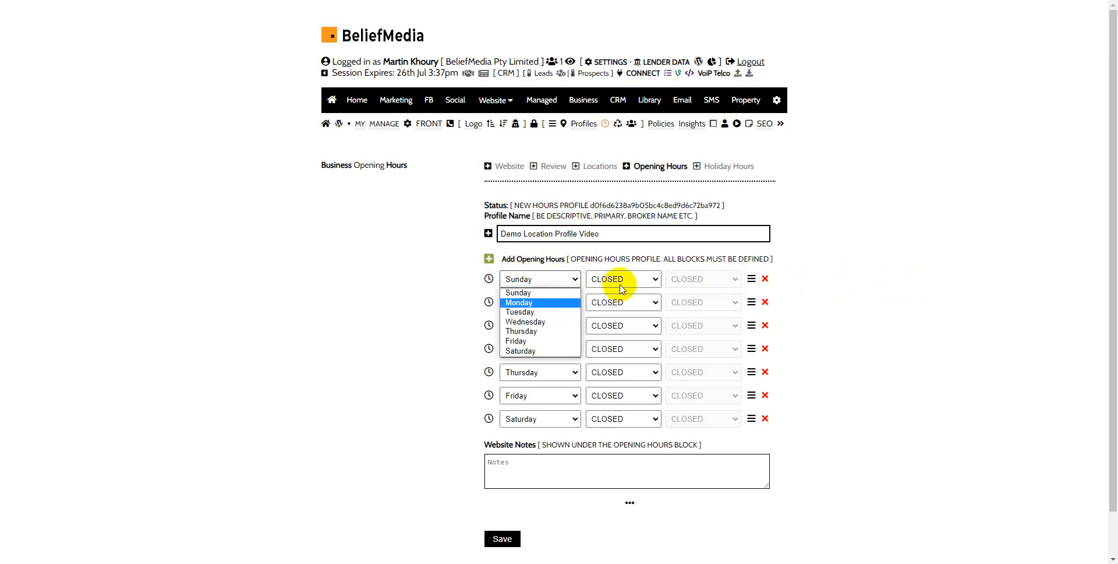
{"action": "left_click", "coordinate": [624, 281]}
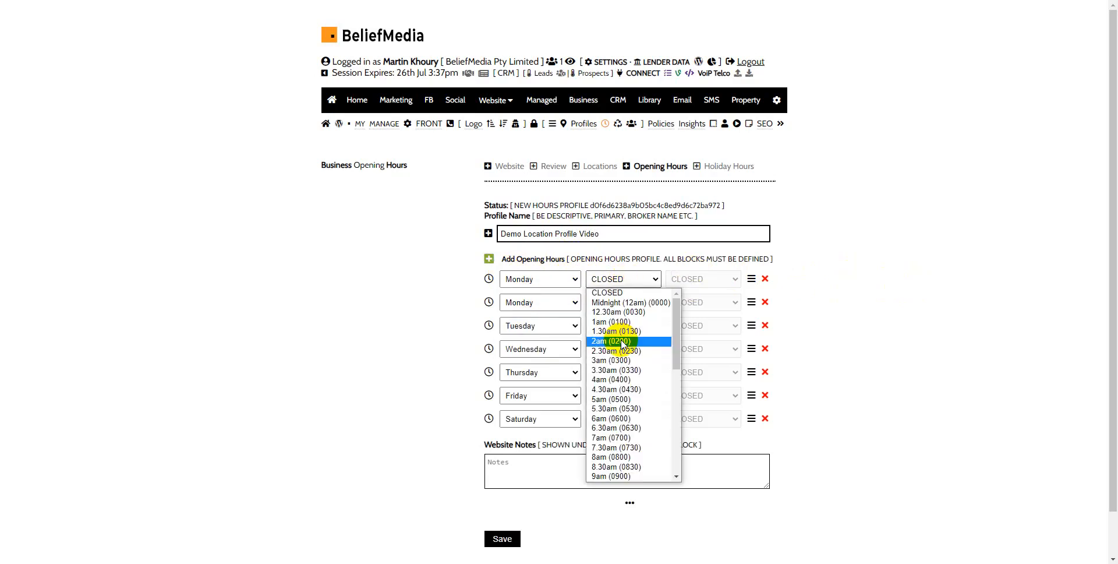
{"action": "left_click", "coordinate": [621, 344]}
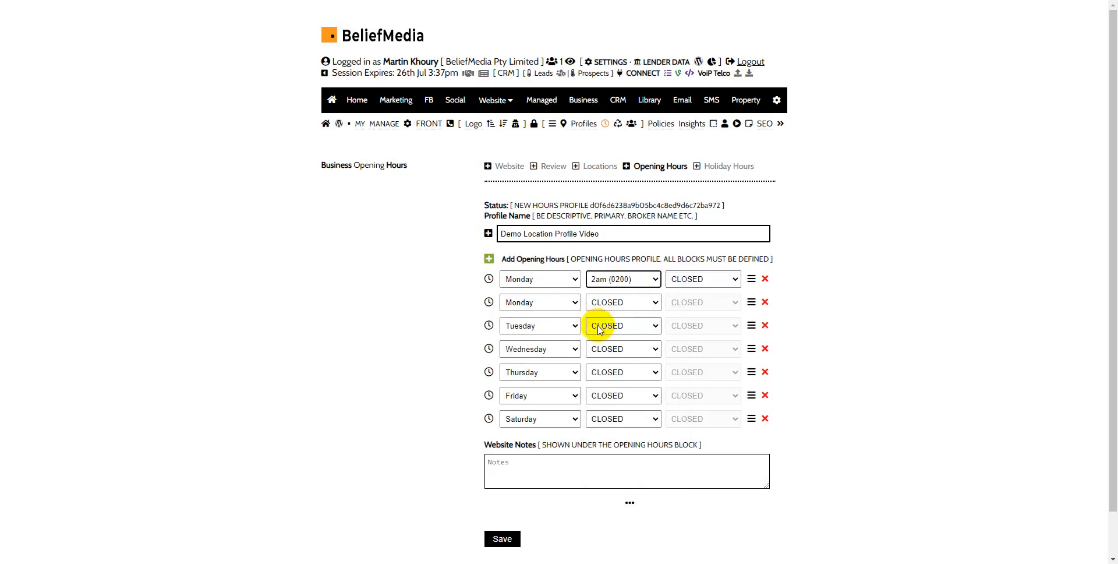
Step: Try Tuesday for the second opening hours row, return it to Monday, and set the first row back to Sunday
{"action": "left_click", "coordinate": [564, 304]}
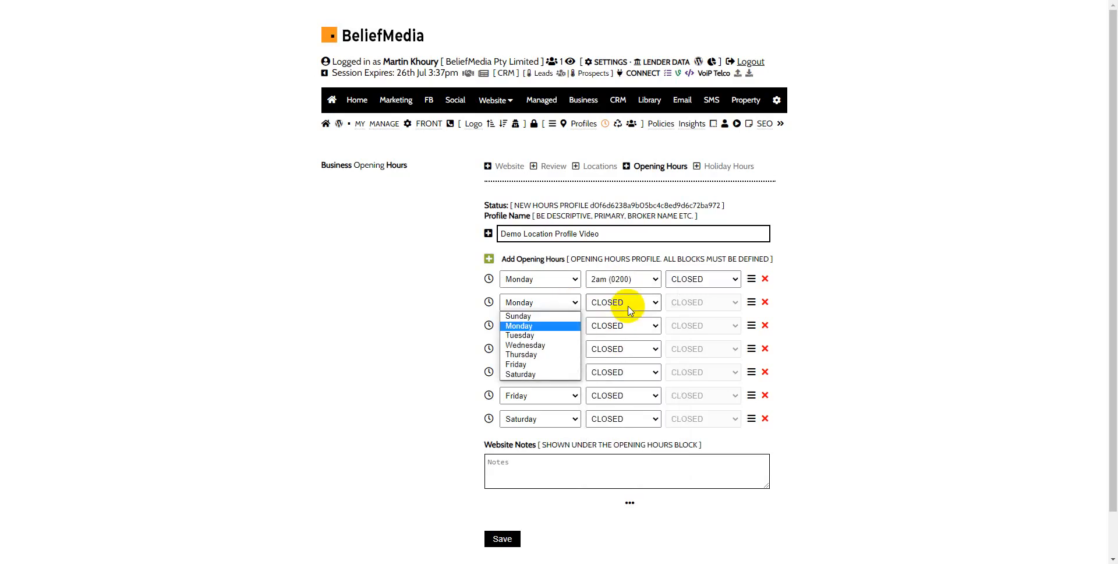
{"action": "left_click", "coordinate": [532, 336]}
{"action": "left_click", "coordinate": [550, 302]}
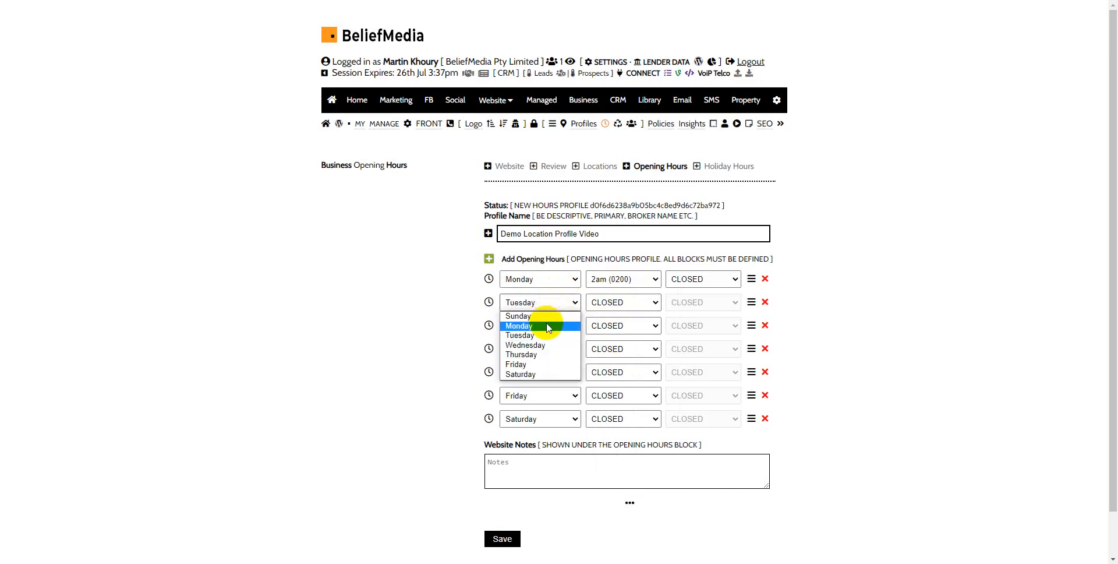
{"action": "left_click", "coordinate": [548, 327]}
{"action": "left_click", "coordinate": [557, 285]}
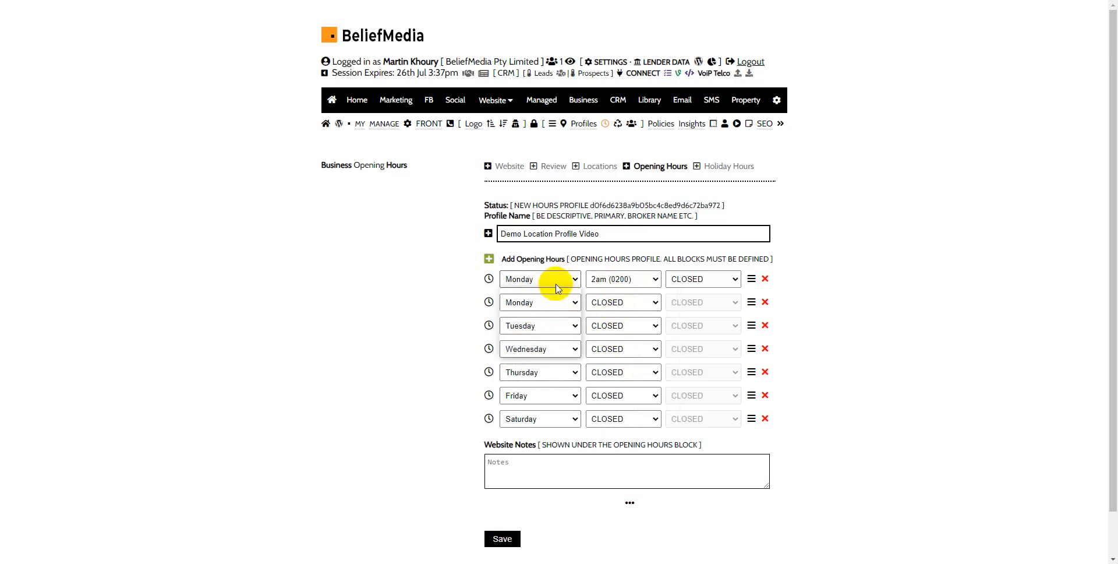
{"action": "left_click", "coordinate": [535, 289]}
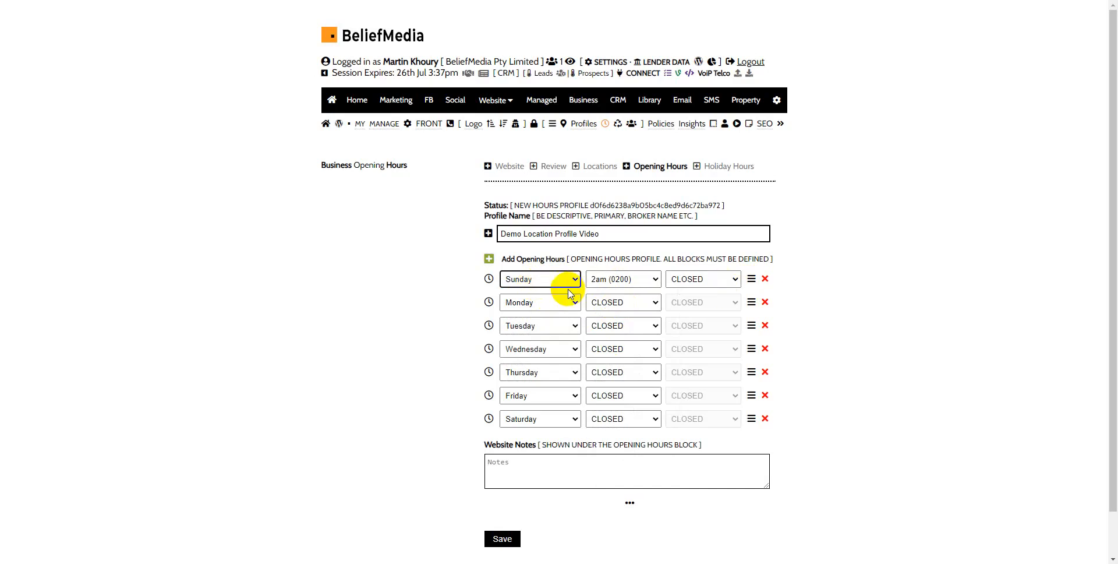
Step: Set Monday's opening hours from 2.30am (0230) to 3.30am (0330)
{"action": "left_click", "coordinate": [622, 309]}
{"action": "left_click", "coordinate": [633, 367]}
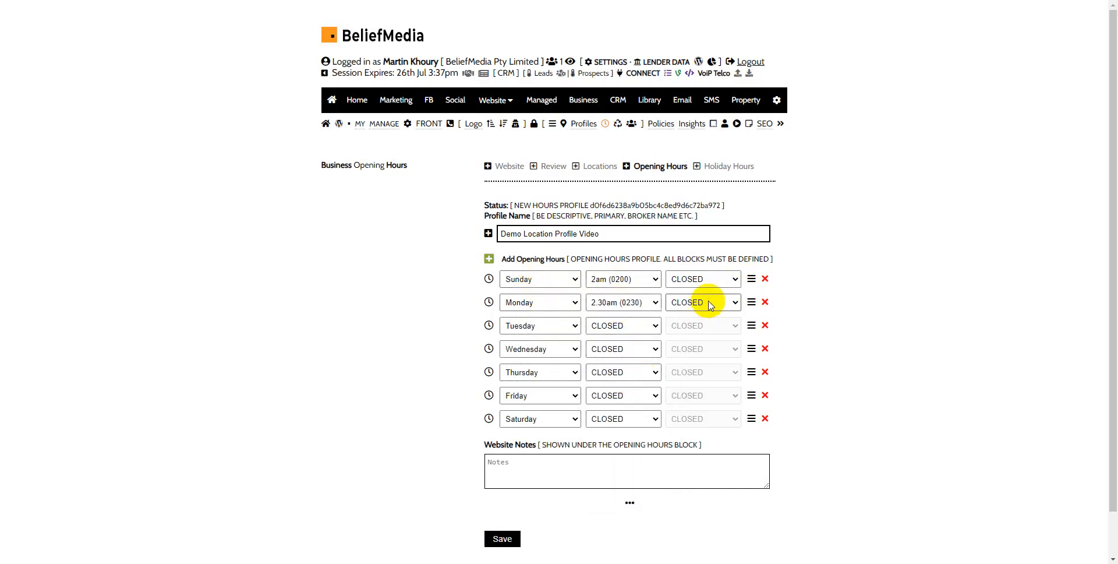
{"action": "left_click", "coordinate": [709, 306]}
{"action": "left_click", "coordinate": [679, 389]}
Step: Set Tuesday's opening hours from 3am (0300) to 7.30am (0730)
{"action": "left_click", "coordinate": [628, 333]}
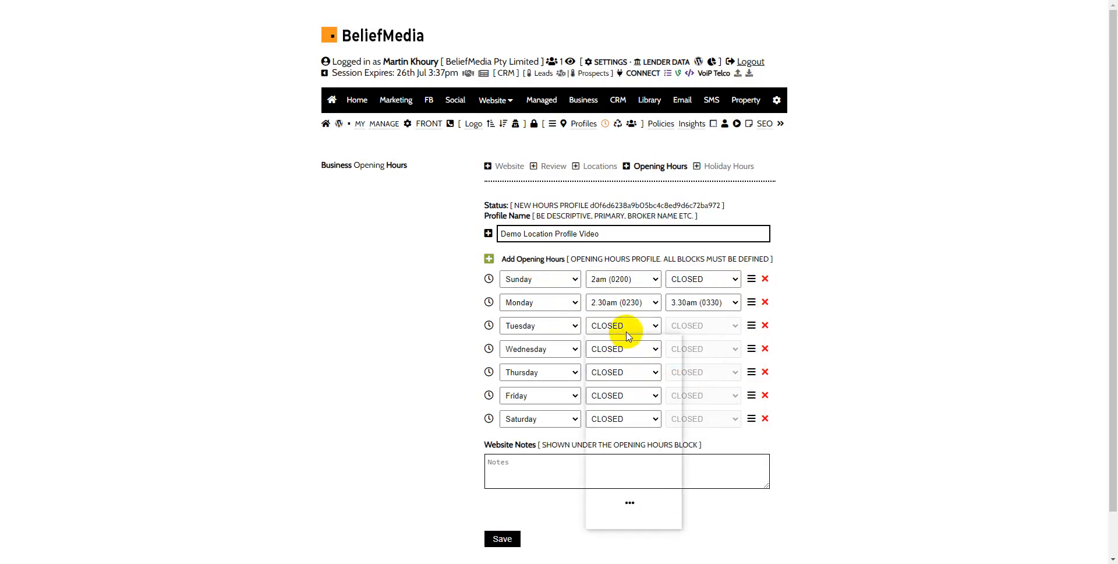
{"action": "left_click", "coordinate": [620, 407]}
{"action": "left_click", "coordinate": [693, 326]}
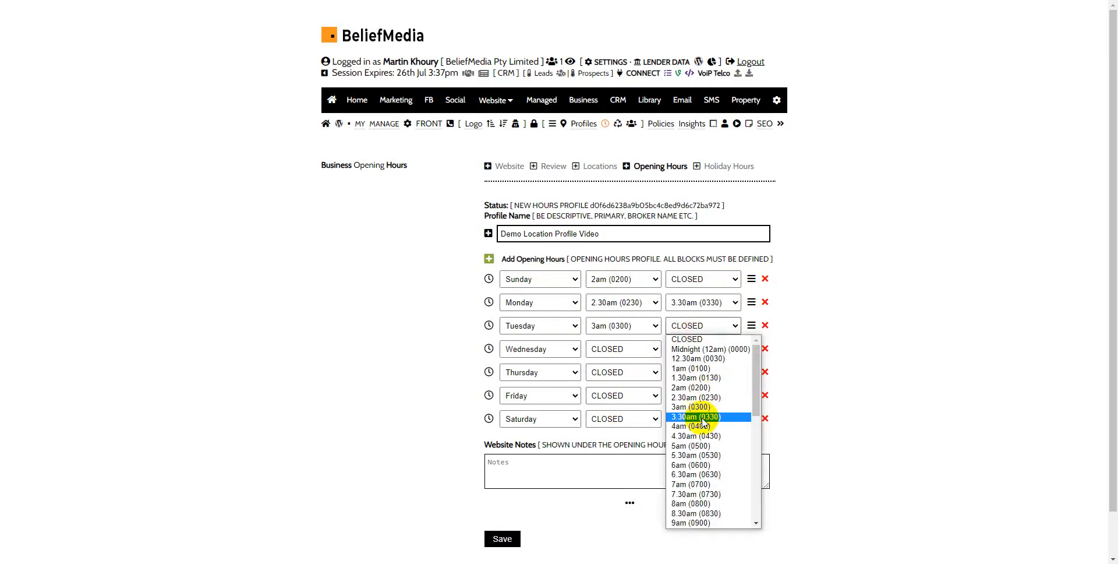
{"action": "left_click", "coordinate": [701, 494]}
Step: Set Wednesday's opening hours from 4.30am (0430) to 5am (0500)
{"action": "left_click", "coordinate": [568, 348]}
{"action": "left_click", "coordinate": [624, 352]}
{"action": "left_click", "coordinate": [636, 456]}
{"action": "left_click", "coordinate": [719, 356]}
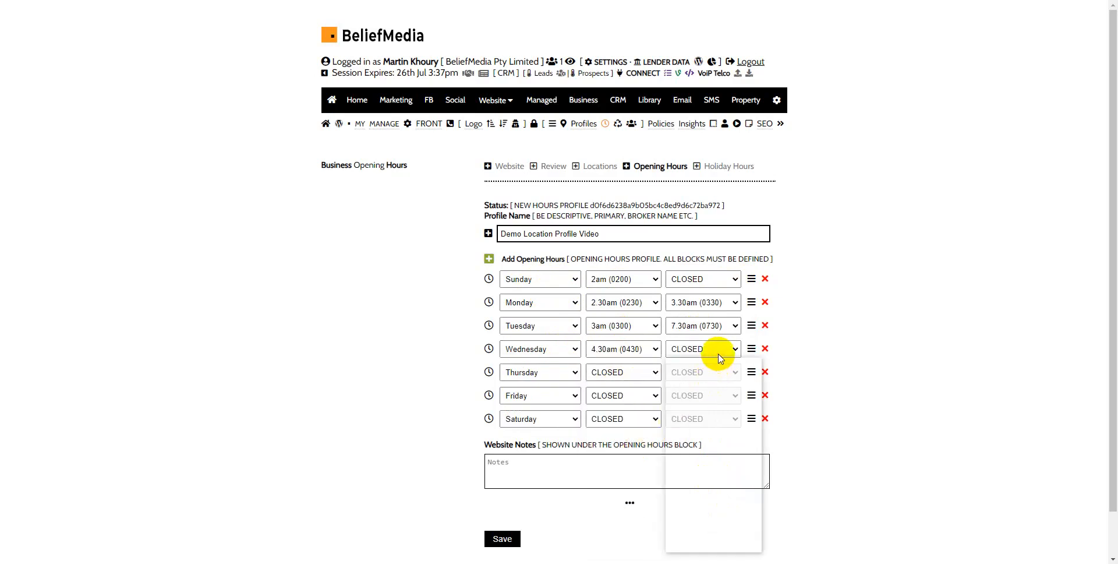
{"action": "left_click", "coordinate": [707, 470]}
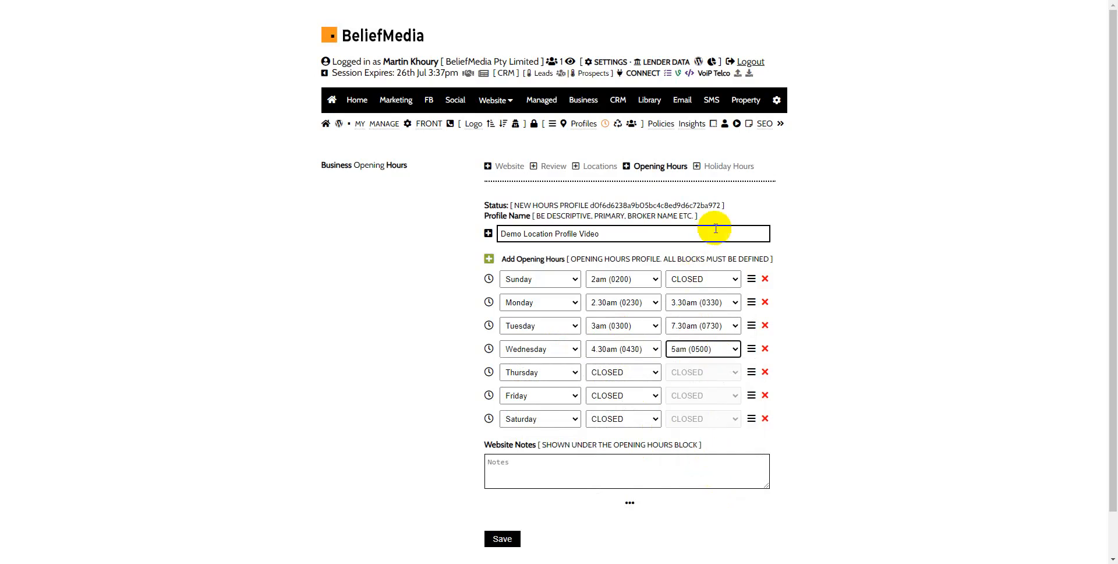
Step: Set Thursday's opening hours from 7am (0700) to 8pm (2000)
{"action": "left_click", "coordinate": [616, 377]}
{"action": "left_click", "coordinate": [638, 323]}
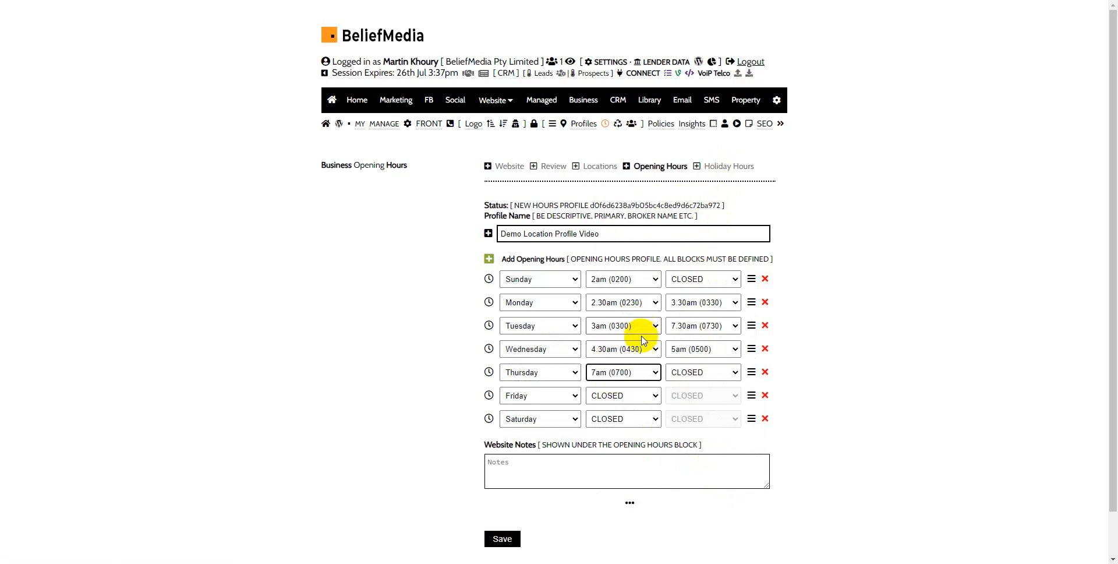
{"action": "left_click", "coordinate": [693, 378]}
{"action": "scroll", "coordinate": [699, 320], "scroll_direction": "down", "scroll_amount": 3}
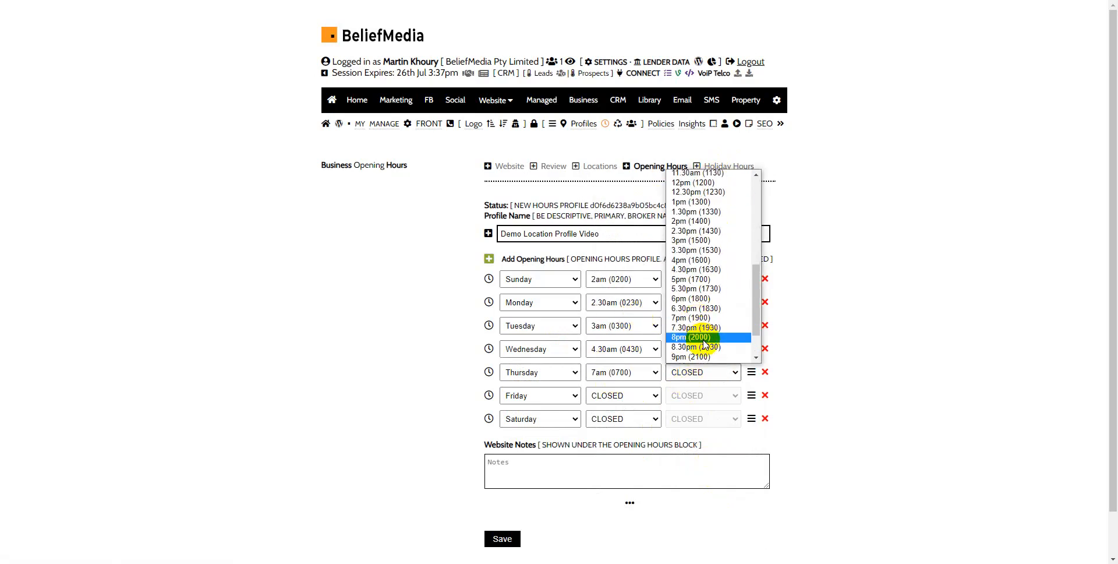
{"action": "left_click", "coordinate": [739, 324]}
Step: Set Friday's opening hours from 8am (0800) to 11pm (2300)
{"action": "left_click", "coordinate": [649, 398]}
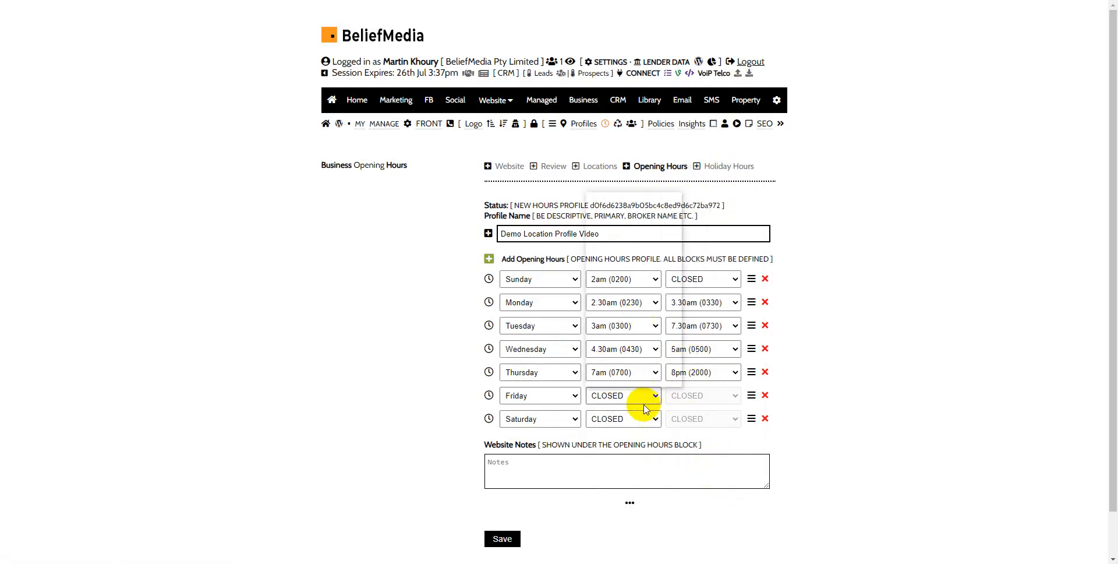
{"action": "left_click", "coordinate": [637, 367]}
{"action": "left_click", "coordinate": [699, 395]}
{"action": "scroll", "coordinate": [718, 313], "scroll_direction": "down", "scroll_amount": 3}
{"action": "scroll", "coordinate": [718, 313], "scroll_direction": "down", "scroll_amount": 5}
{"action": "left_click", "coordinate": [709, 370]}
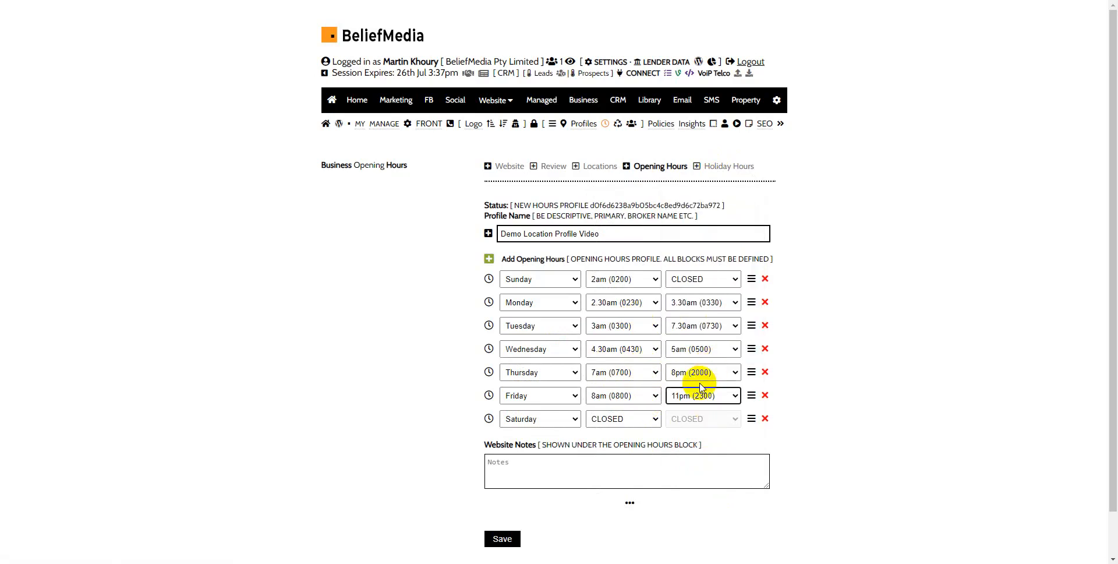
Step: Set Saturday's opening hours from 3am (0300) to 8pm (2000)
{"action": "left_click", "coordinate": [654, 419]}
{"action": "left_click", "coordinate": [639, 288]}
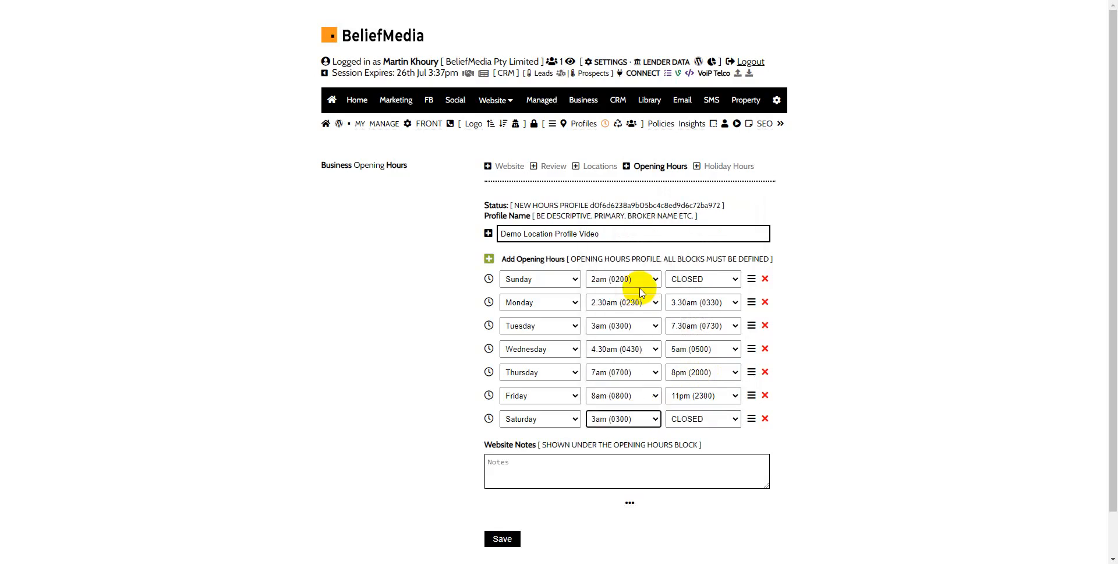
{"action": "left_click", "coordinate": [711, 419]}
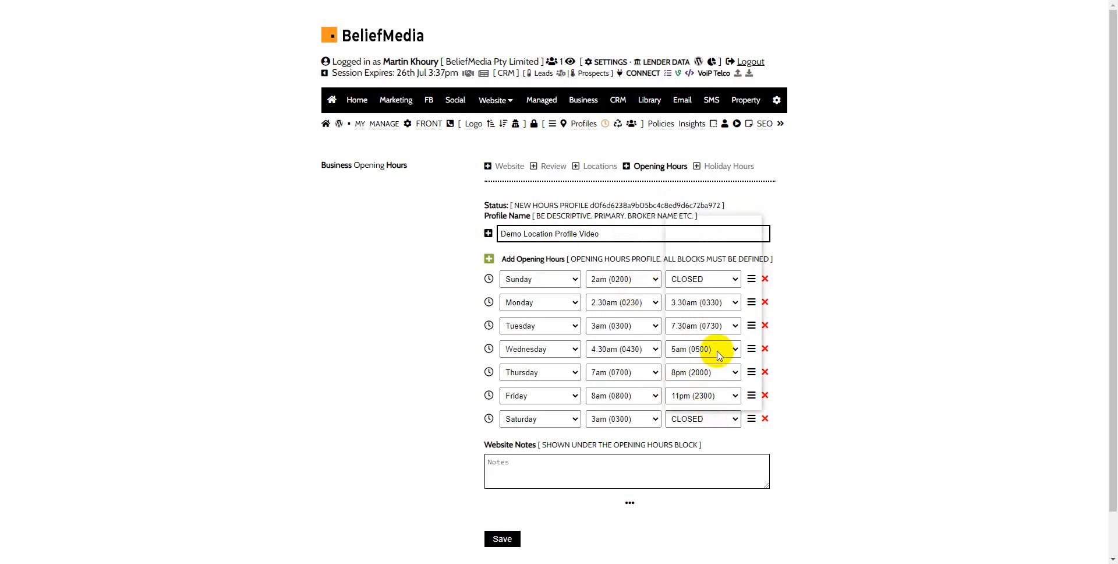
{"action": "left_click", "coordinate": [712, 374]}
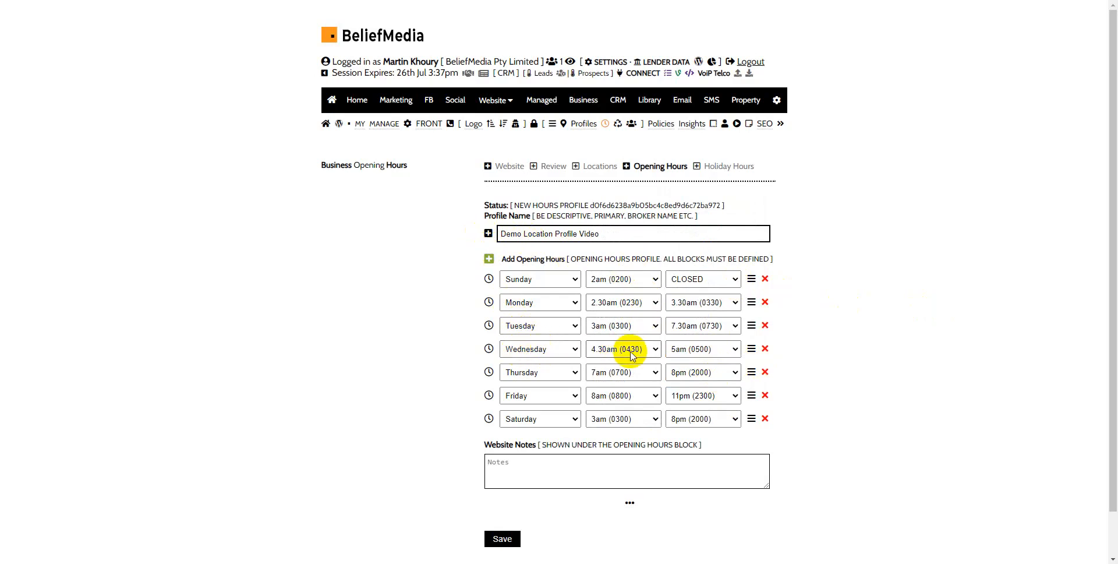
Step: Add another opening hours row, move it between Wednesday and Thursday, and set its day to Wednesday
{"action": "left_click", "coordinate": [489, 260]}
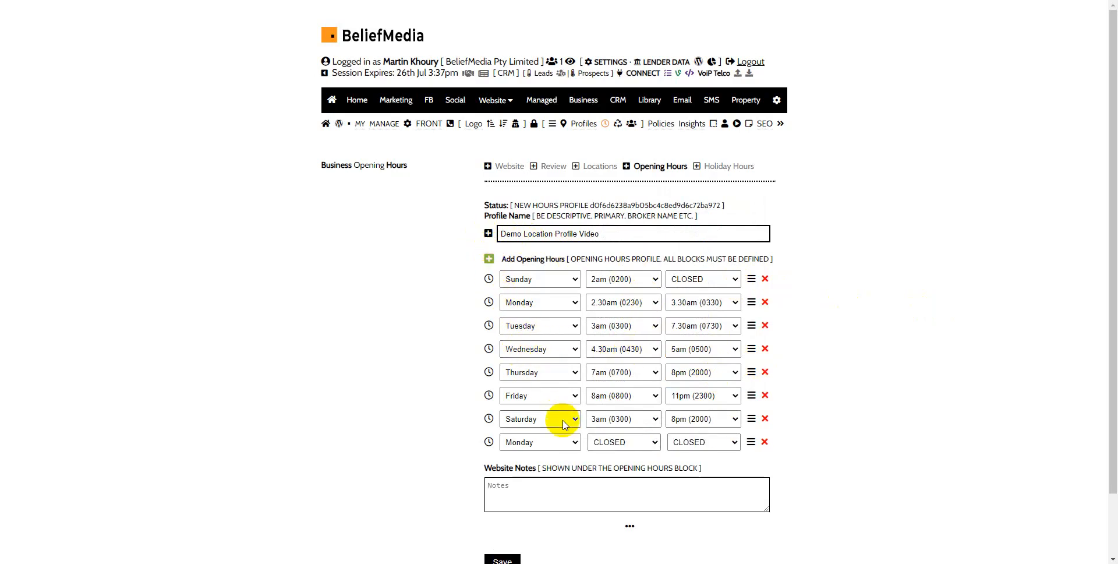
{"action": "left_click_drag", "start_coordinate": [751, 442], "coordinate": [754, 371]}
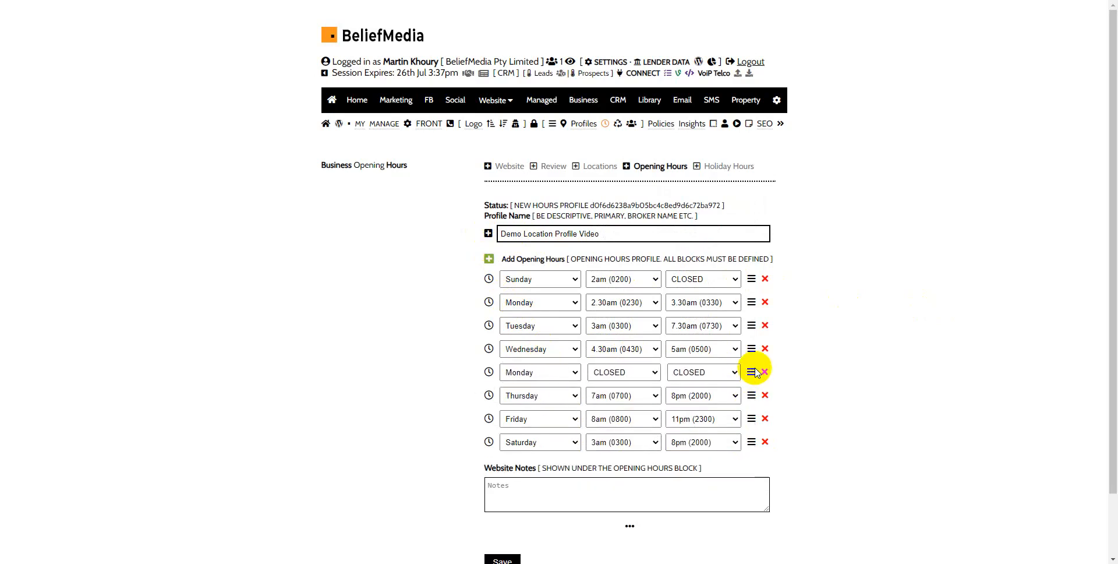
{"action": "left_click", "coordinate": [568, 374]}
{"action": "left_click", "coordinate": [555, 407]}
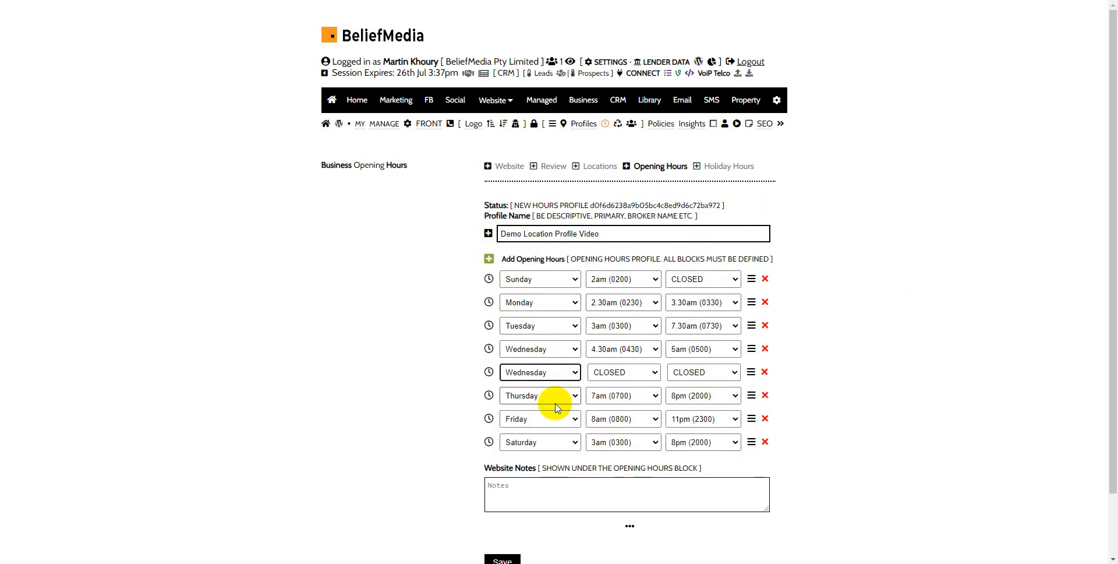
Step: Set the second Wednesday row's opening hours from 6.30pm (1830) to 11pm (2300)
{"action": "left_click", "coordinate": [643, 375]}
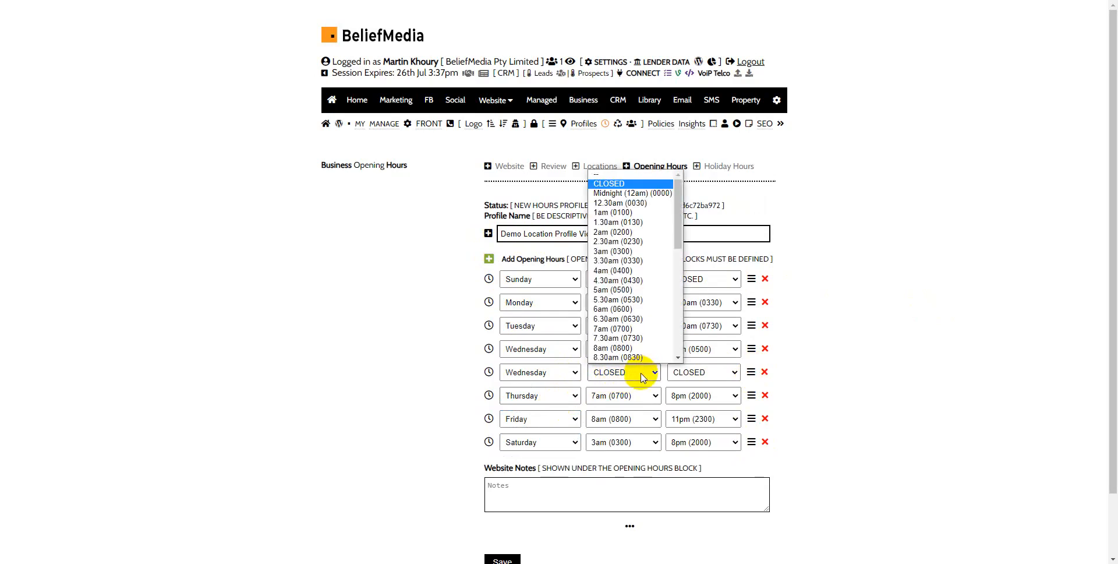
{"action": "scroll", "coordinate": [621, 317], "scroll_direction": "down", "scroll_amount": 5}
{"action": "left_click", "coordinate": [621, 318]}
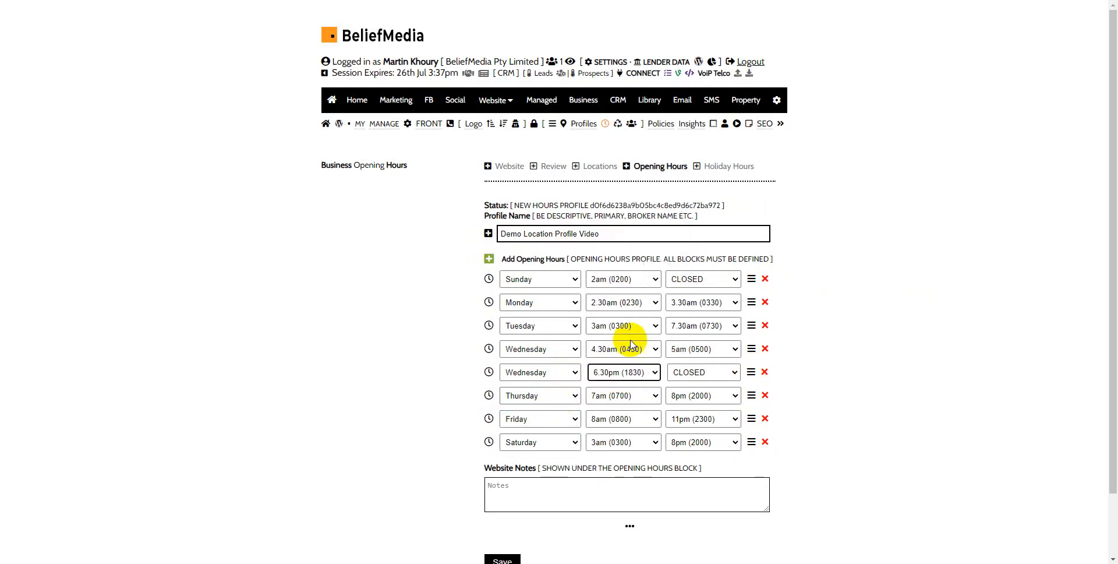
{"action": "left_click", "coordinate": [703, 375]}
{"action": "scroll", "coordinate": [702, 302], "scroll_direction": "down", "scroll_amount": 5}
{"action": "left_click", "coordinate": [708, 349]}
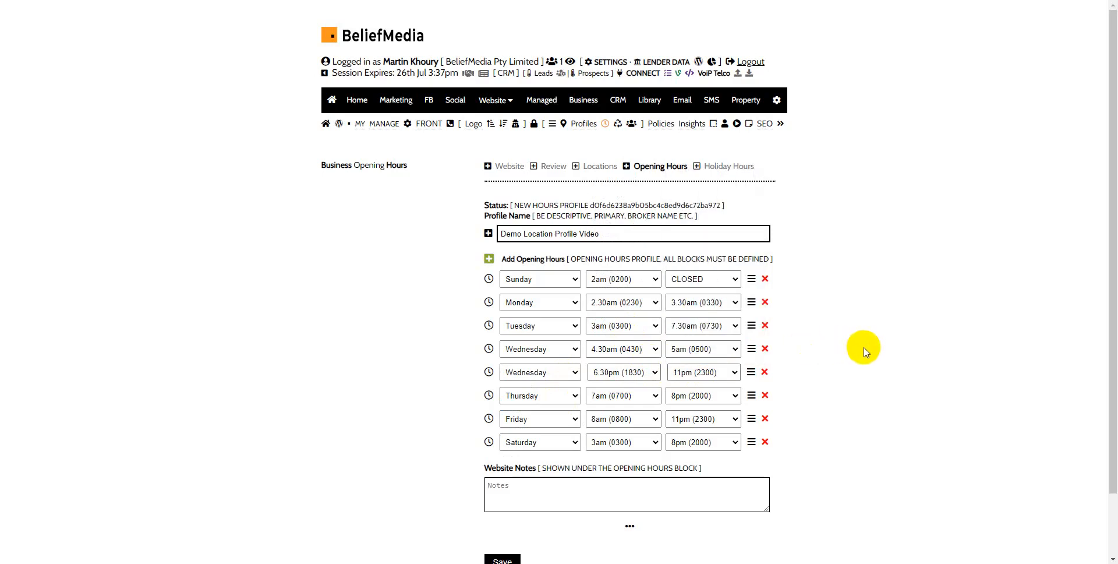
{"action": "left_click", "coordinate": [533, 485]}
{"action": "left_click", "coordinate": [905, 373]}
{"action": "scroll", "coordinate": [891, 379], "scroll_direction": "down", "scroll_amount": 2}
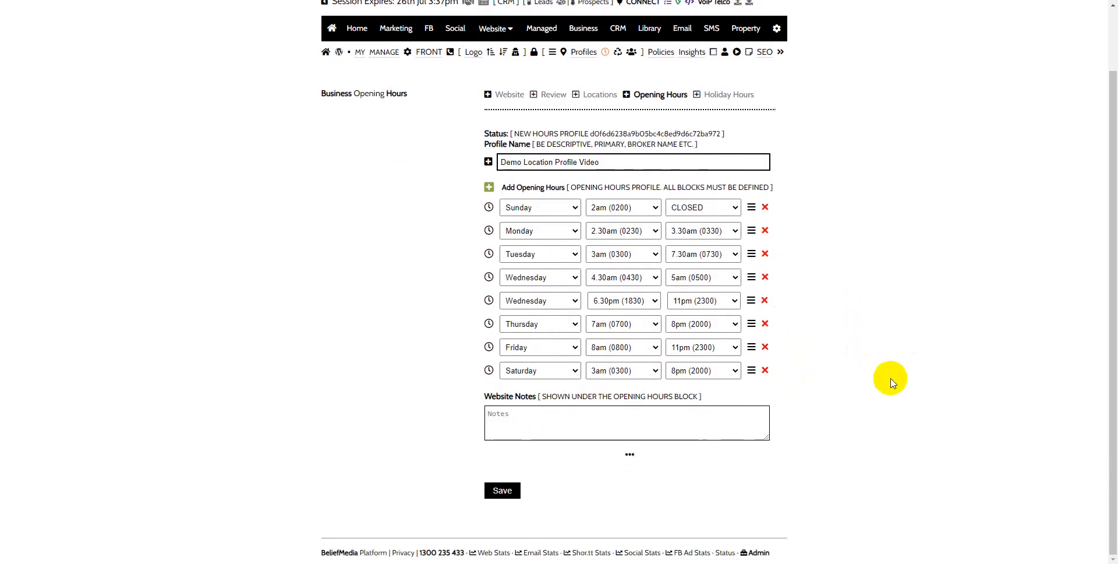
{"action": "left_click", "coordinate": [555, 417]}
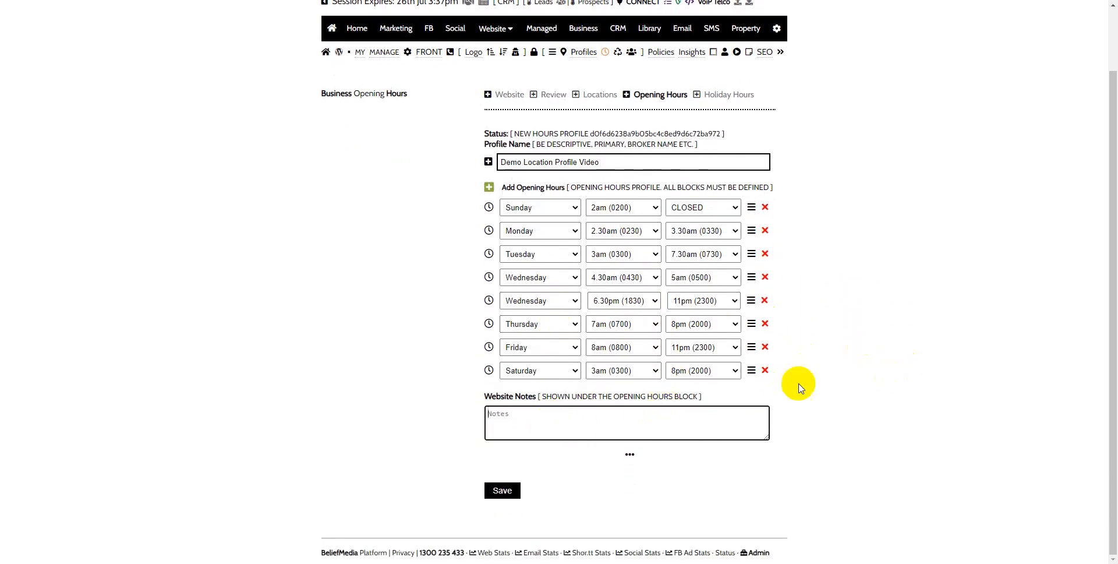
{"action": "left_click", "coordinate": [886, 316]}
{"action": "left_click", "coordinate": [556, 416]}
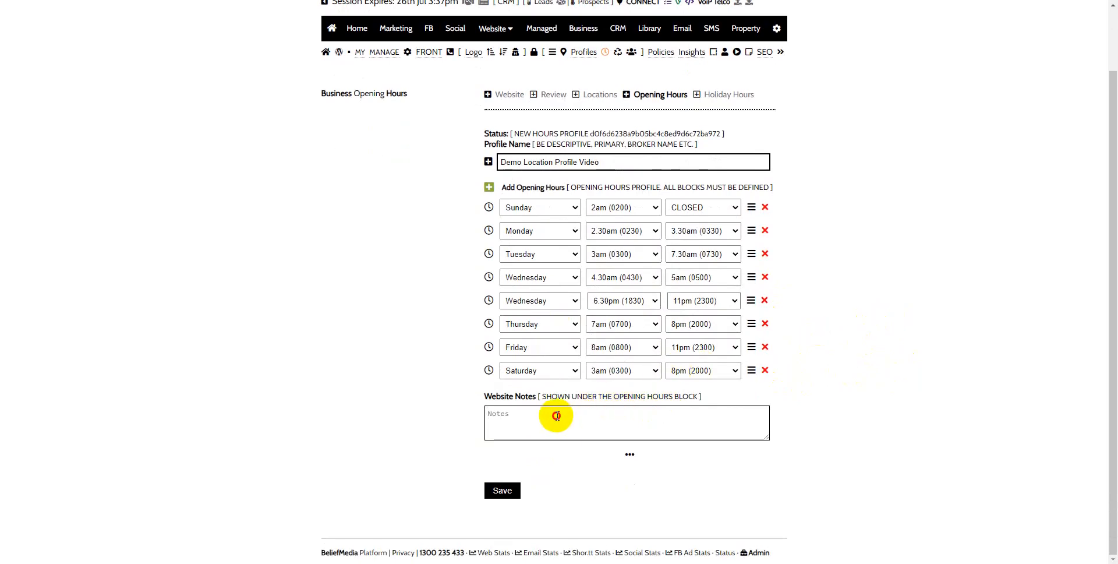
{"action": "left_click", "coordinate": [557, 416]}
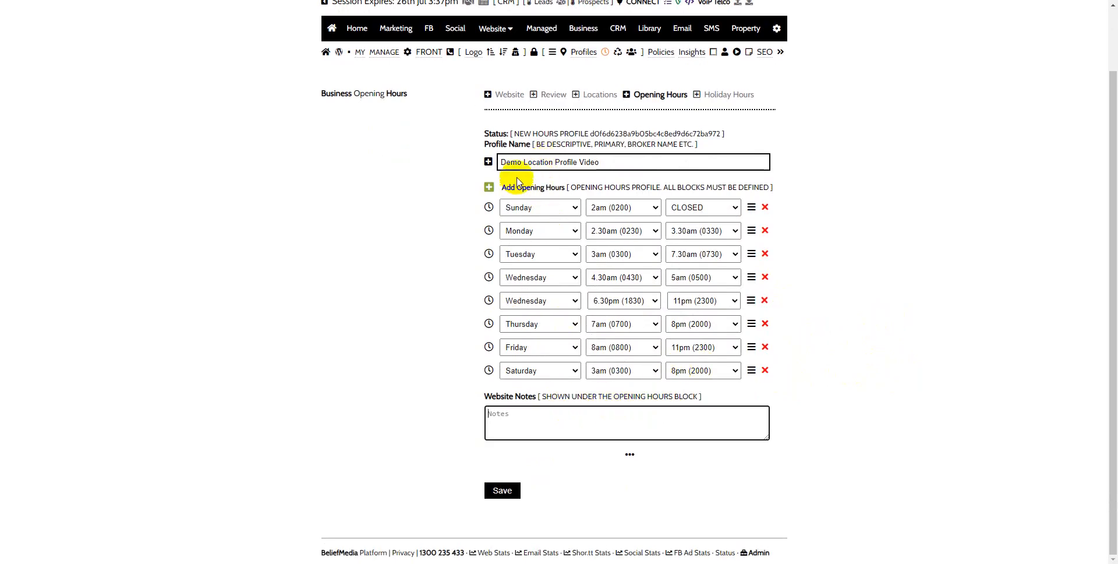
Step: Save the opening hours profile and open the website business sync page
{"action": "left_click", "coordinate": [502, 490]}
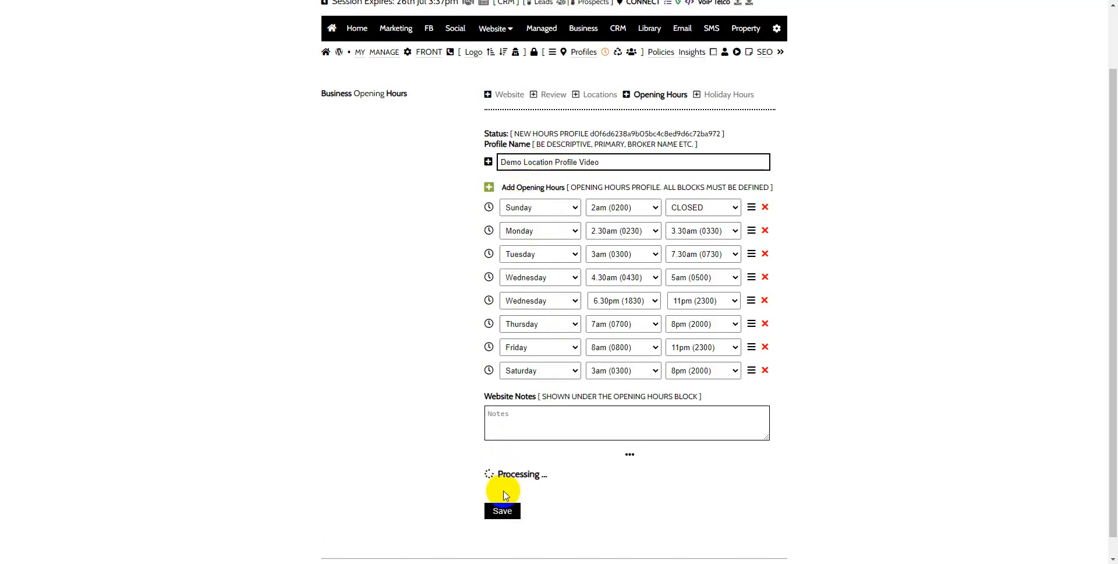
{"action": "scroll", "coordinate": [907, 304], "scroll_direction": "up", "scroll_amount": 2}
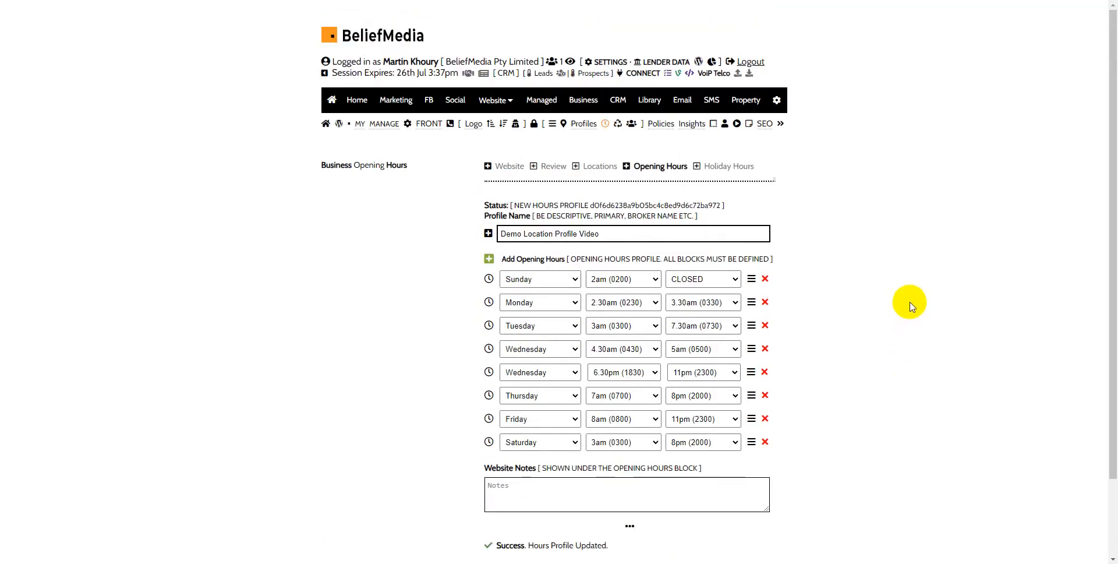
{"action": "left_click", "coordinate": [617, 126]}
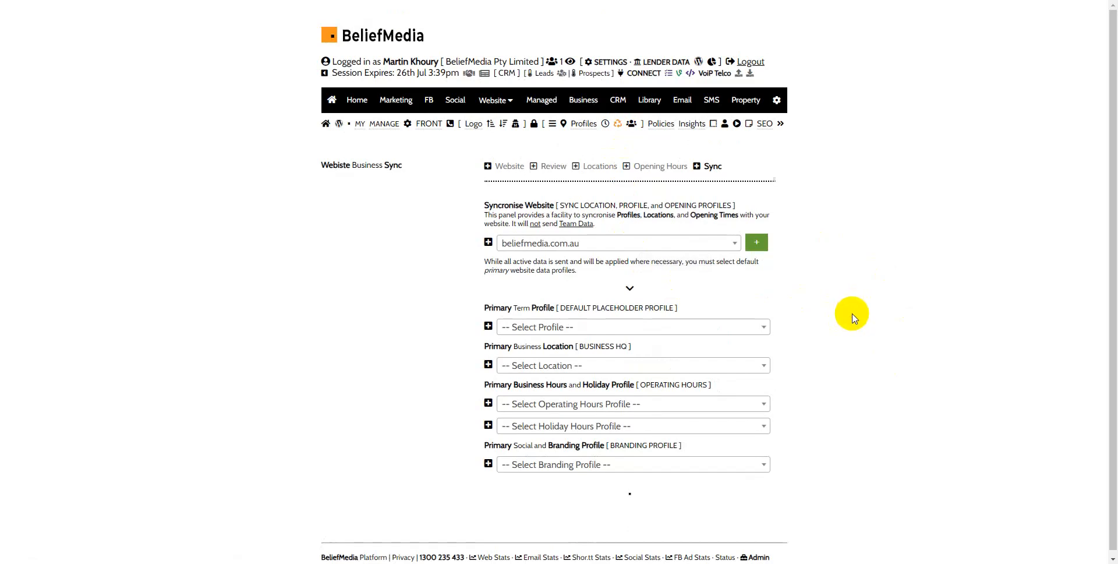
Step: Choose belief.business as the website to synchronise, with Demo Video Location as both the primary term profile and the primary business location
{"action": "scroll", "coordinate": [756, 235], "scroll_direction": "down", "scroll_amount": 1}
{"action": "left_click", "coordinate": [725, 237]}
{"action": "left_click", "coordinate": [585, 304]}
{"action": "left_click", "coordinate": [592, 324]}
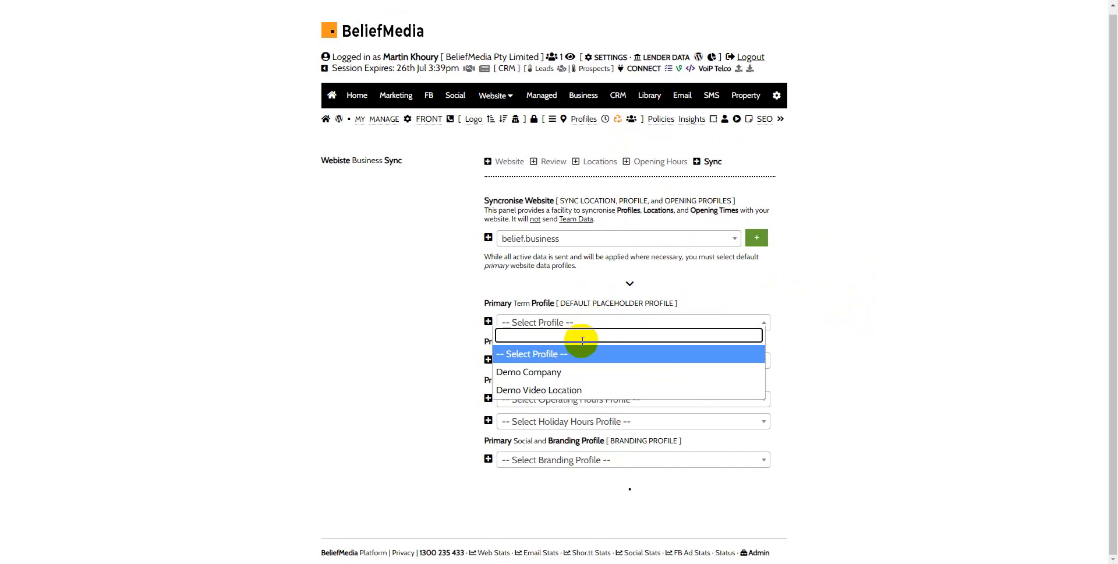
{"action": "left_click", "coordinate": [576, 390]}
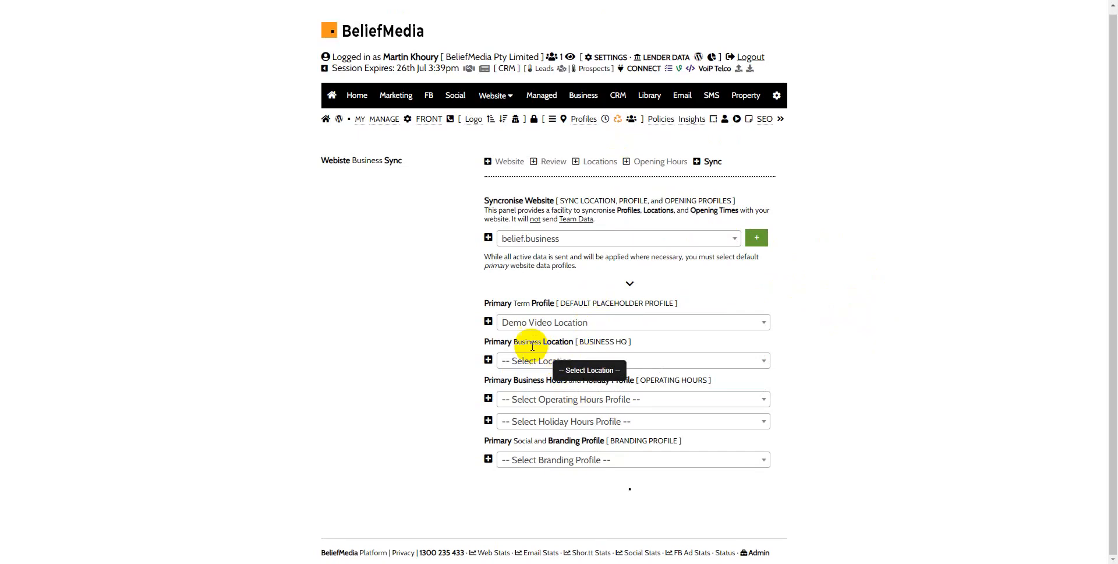
{"action": "left_click", "coordinate": [576, 362]}
{"action": "left_click", "coordinate": [565, 429]}
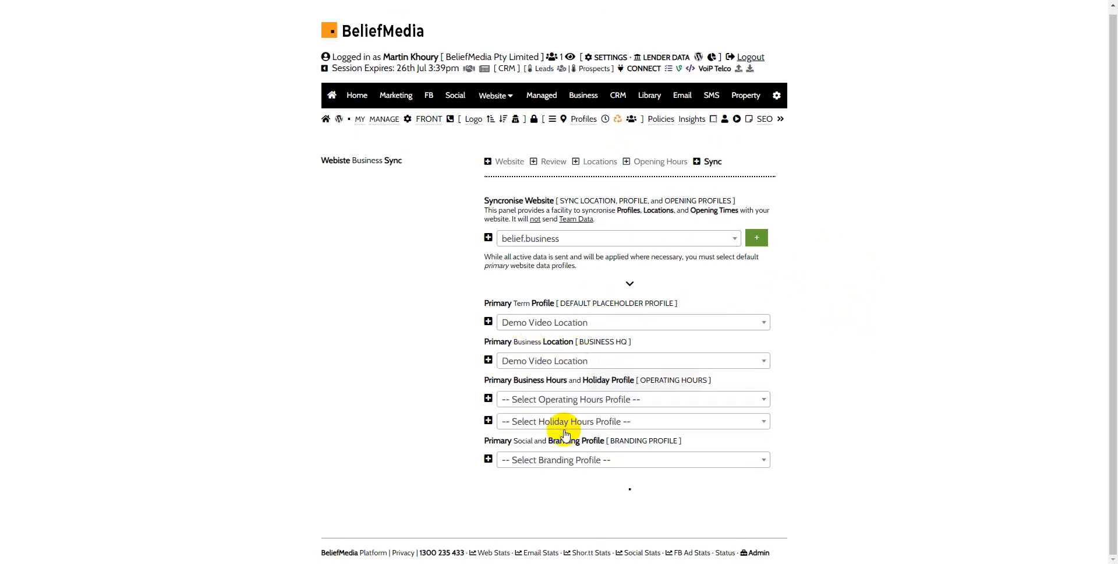
Step: Select Demo Hours Profile as the operating hours profile and Demo Holiday Profile as the holiday hours profile
{"action": "left_click", "coordinate": [624, 402]}
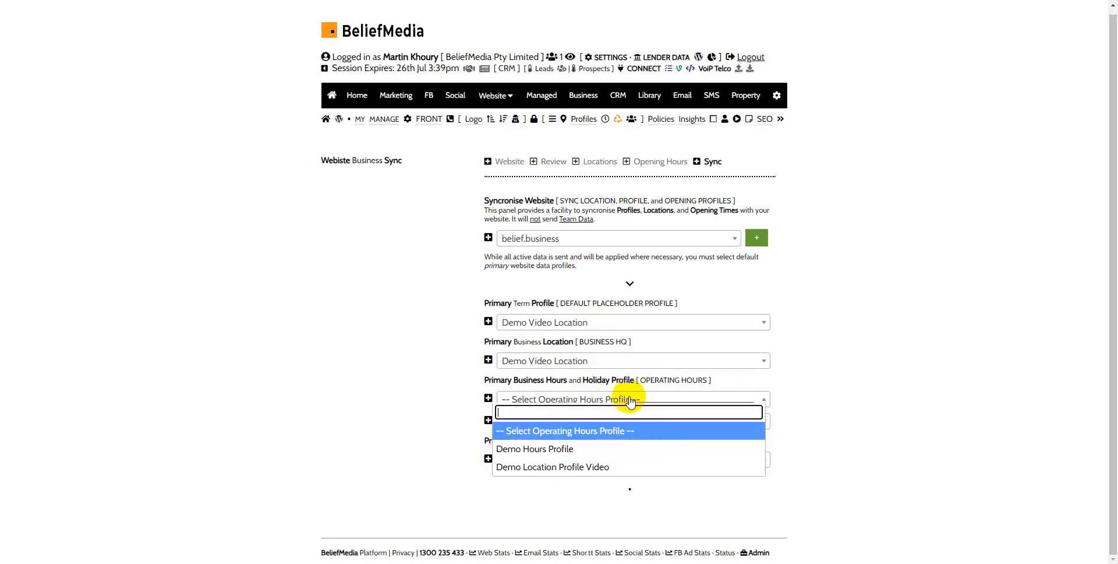
{"action": "left_click", "coordinate": [603, 448]}
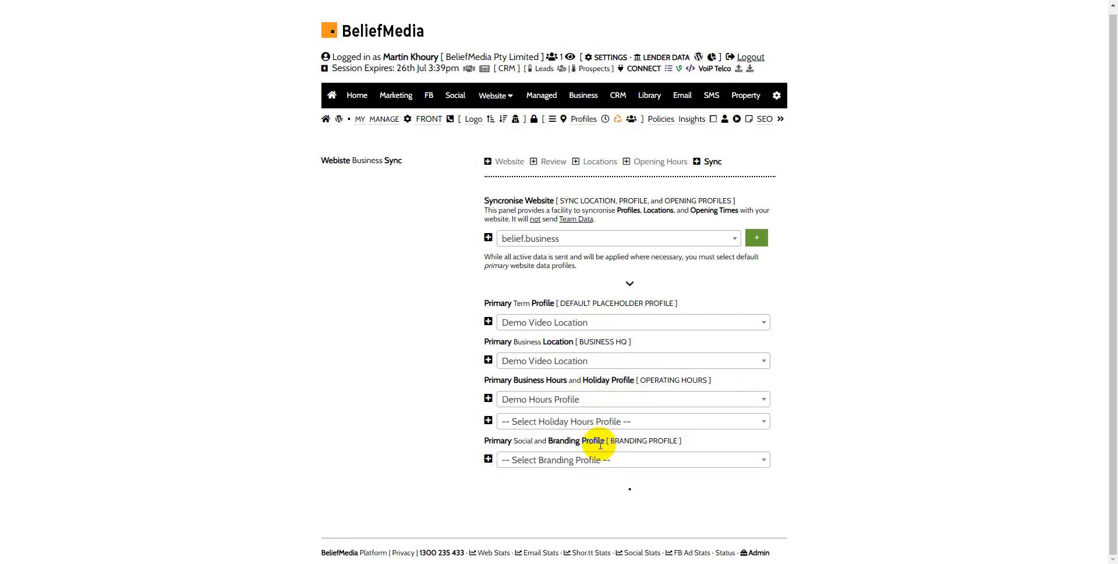
{"action": "left_click", "coordinate": [638, 421]}
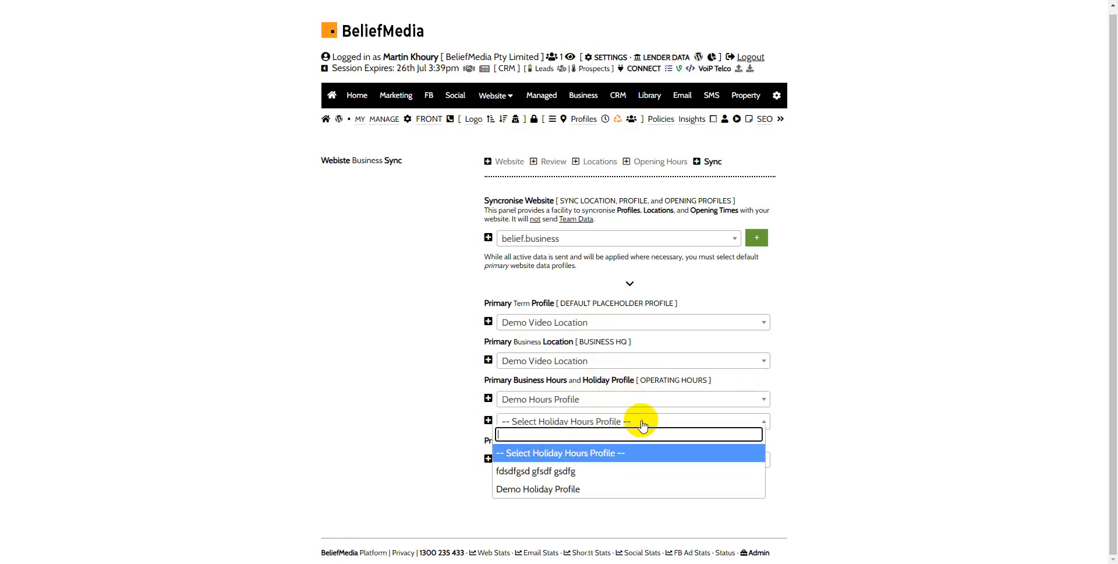
{"action": "left_click", "coordinate": [605, 489]}
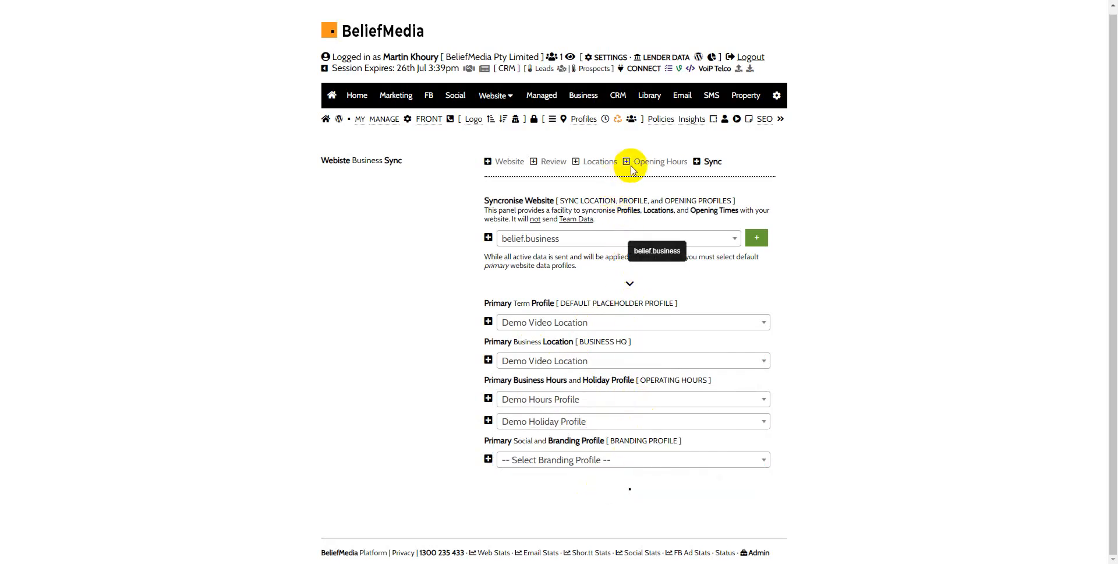
Step: Open the opening hours page in a separate browser tab and go to its holiday hours form
{"action": "right_click", "coordinate": [658, 162]}
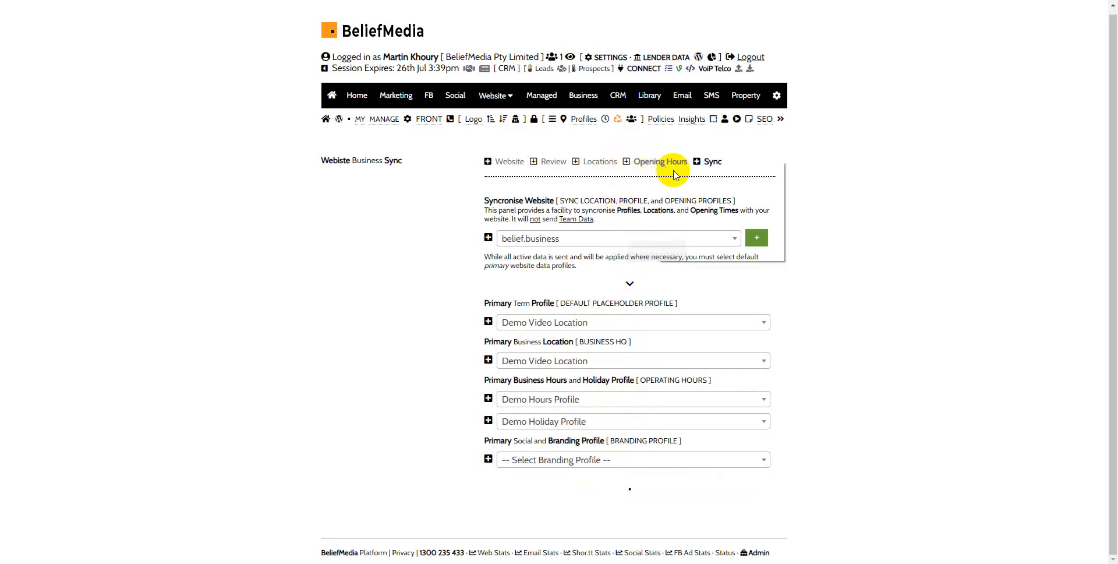
{"action": "left_click", "coordinate": [679, 172]}
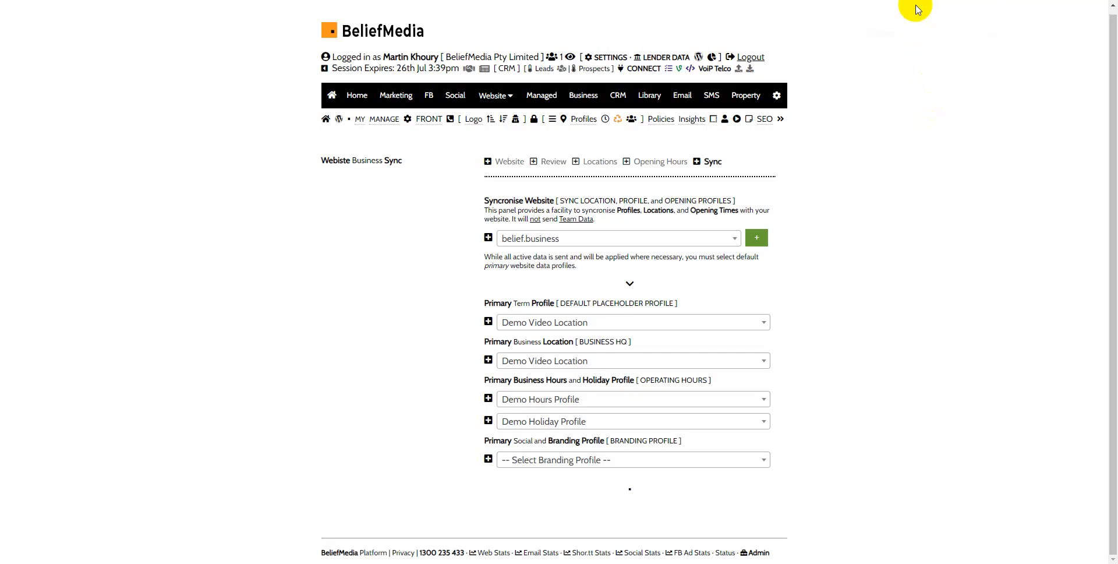
{"action": "left_click", "coordinate": [918, 2]}
{"action": "left_click", "coordinate": [725, 167]}
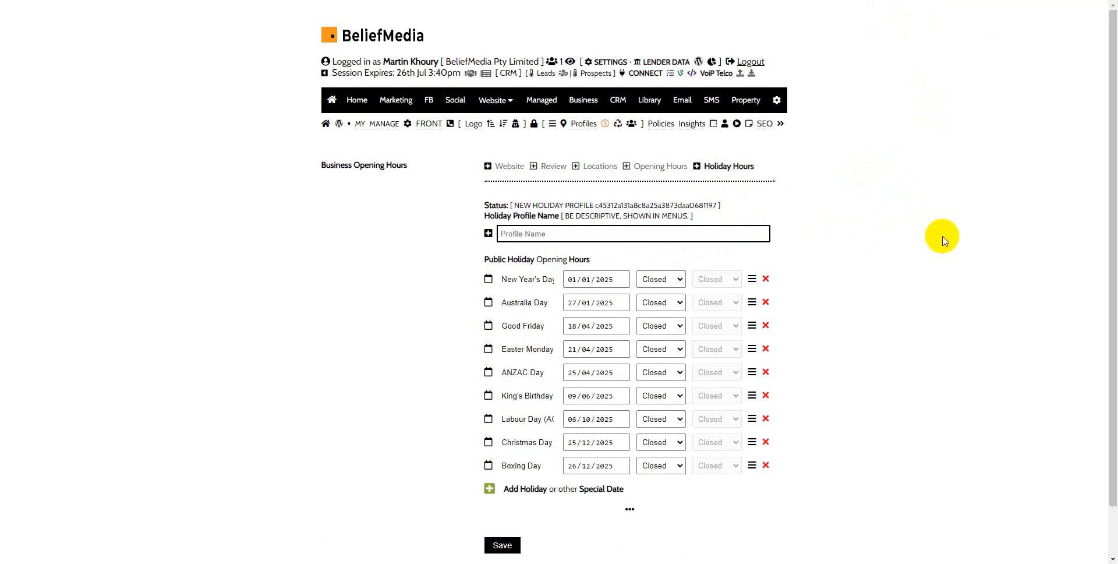
Step: Add three blank holiday rows below Boxing Day and select the first new row's date field
{"action": "scroll", "coordinate": [942, 239], "scroll_direction": "down", "scroll_amount": 1}
{"action": "left_click", "coordinate": [489, 434]}
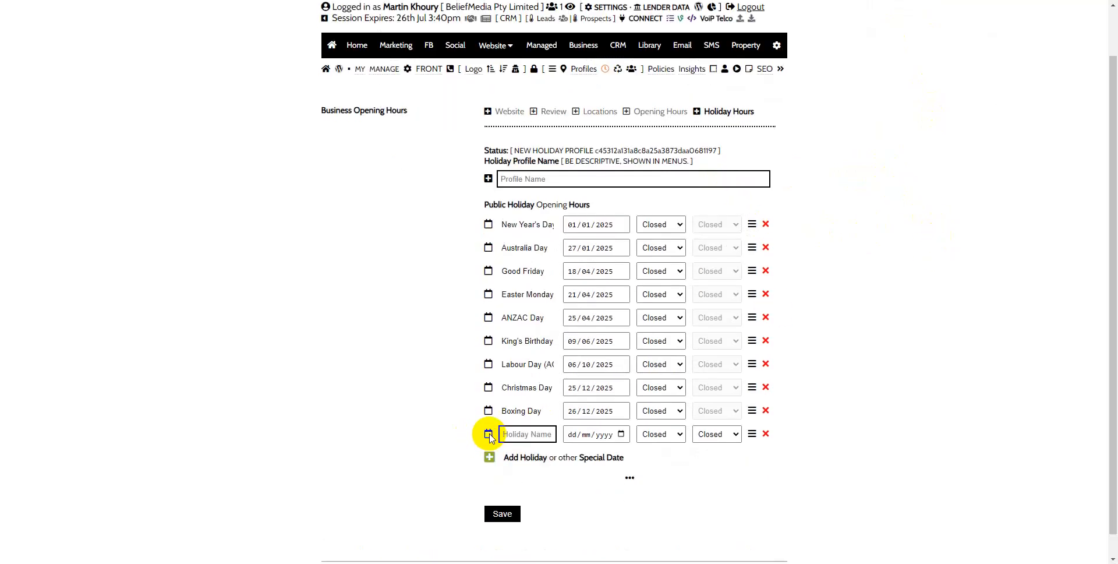
{"action": "left_click", "coordinate": [489, 457]}
{"action": "left_click", "coordinate": [490, 480]}
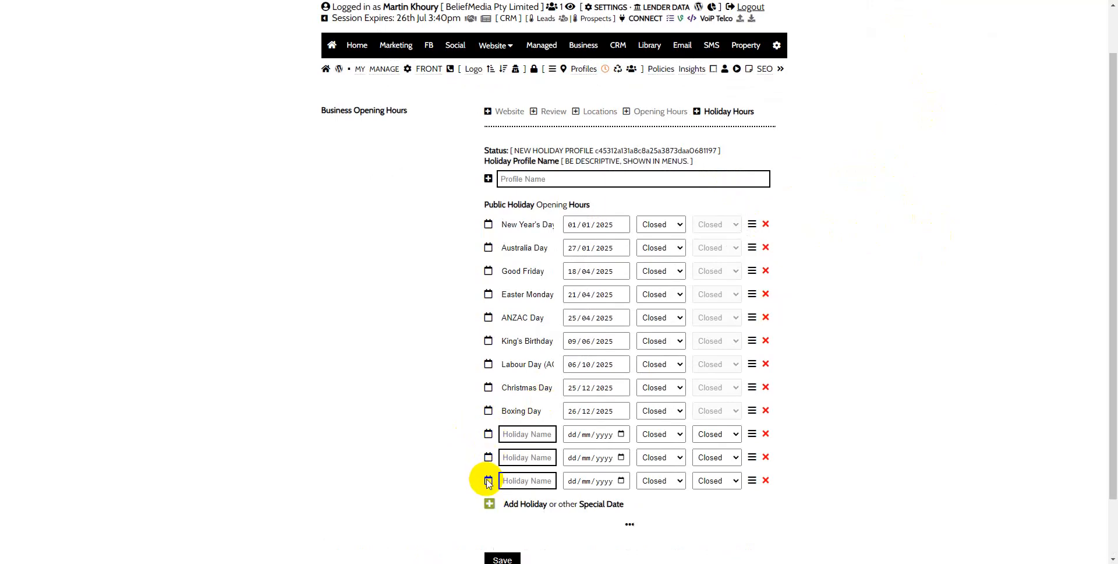
{"action": "left_click", "coordinate": [604, 434]}
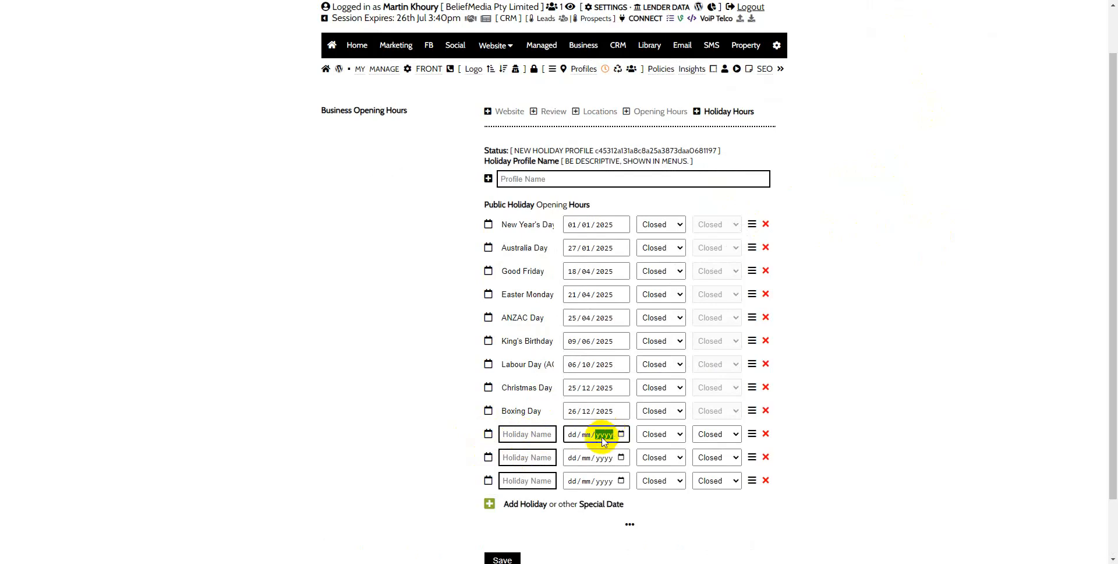
Step: Date the first blank holiday row 16/07/2025 and set its opening and closing times both to 0630
{"action": "left_click", "coordinate": [621, 434]}
{"action": "left_click", "coordinate": [607, 346]}
{"action": "left_click", "coordinate": [675, 441]}
{"action": "left_click", "coordinate": [658, 376]}
{"action": "left_click", "coordinate": [719, 436]}
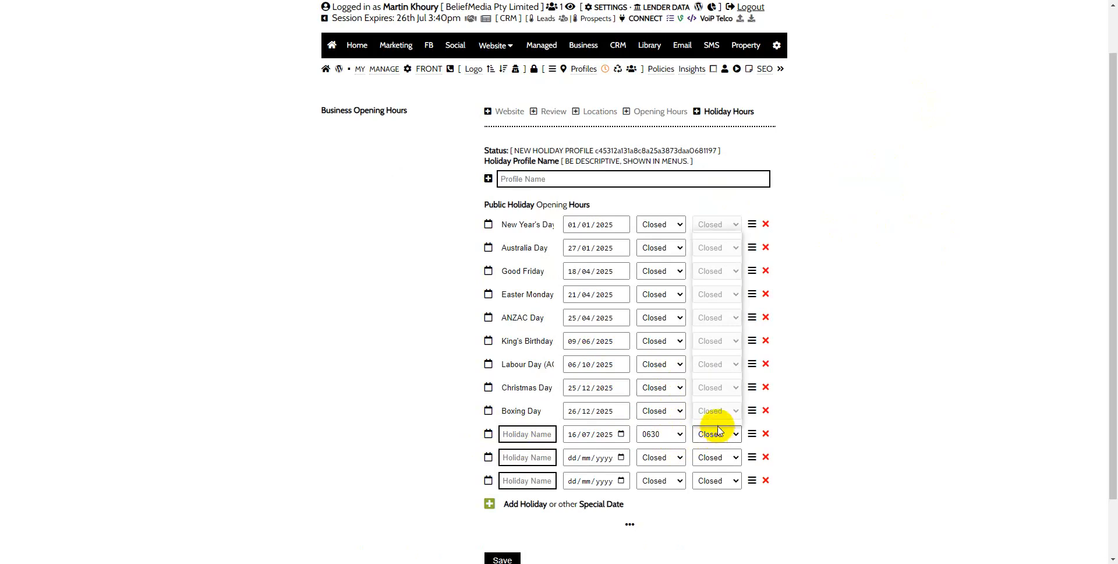
{"action": "left_click", "coordinate": [717, 377]}
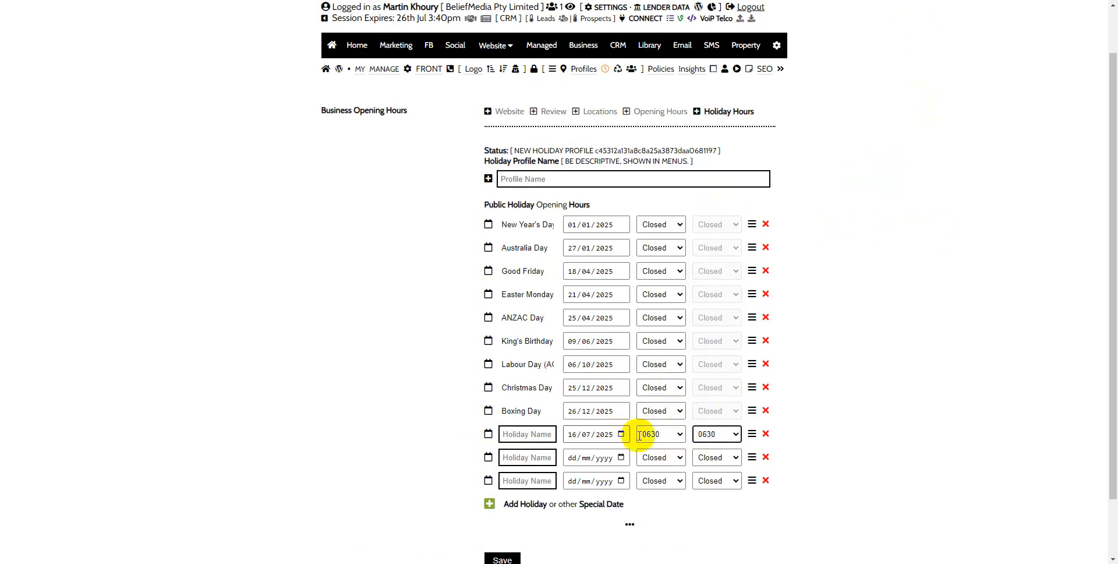
Step: Mark the 16/07/2025 holiday row as Closed in place of an opening time
{"action": "left_click", "coordinate": [661, 434]}
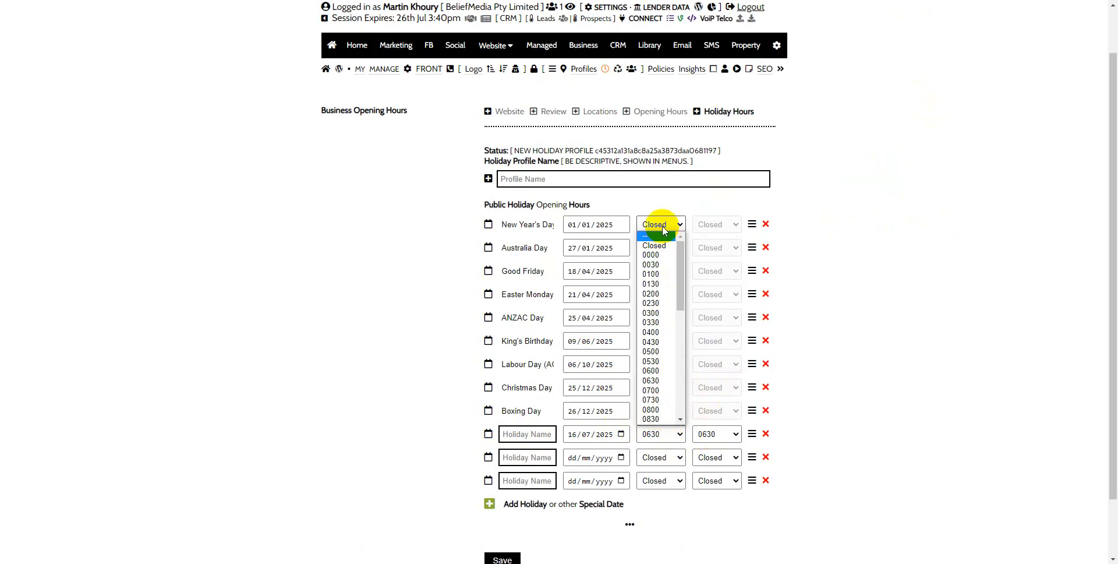
{"action": "left_click", "coordinate": [654, 245]}
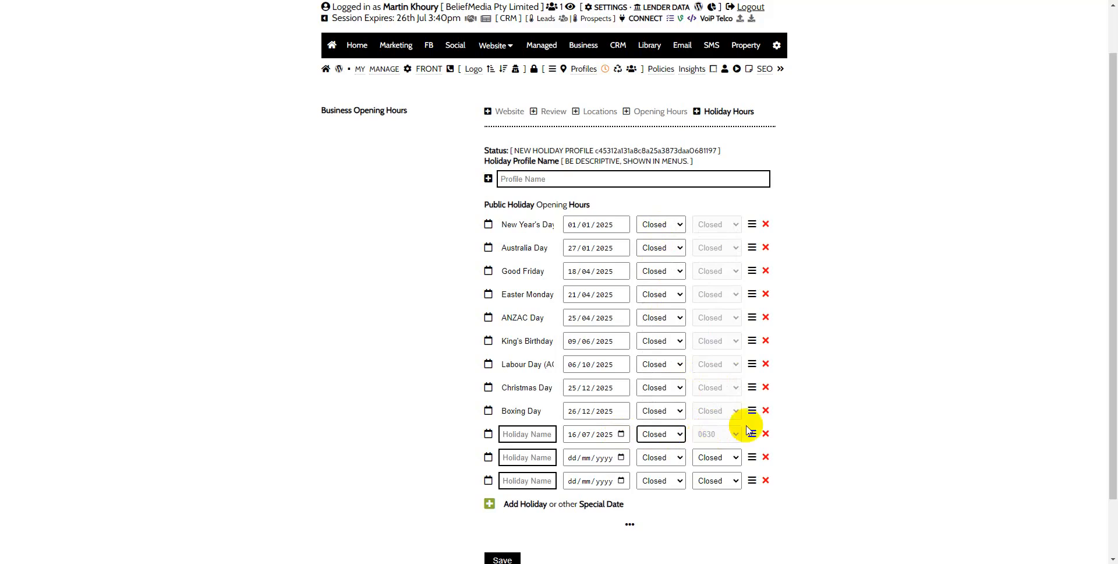
{"action": "scroll", "coordinate": [873, 370], "scroll_direction": "down", "scroll_amount": 1}
{"action": "scroll", "coordinate": [875, 370], "scroll_direction": "down", "scroll_amount": 1}
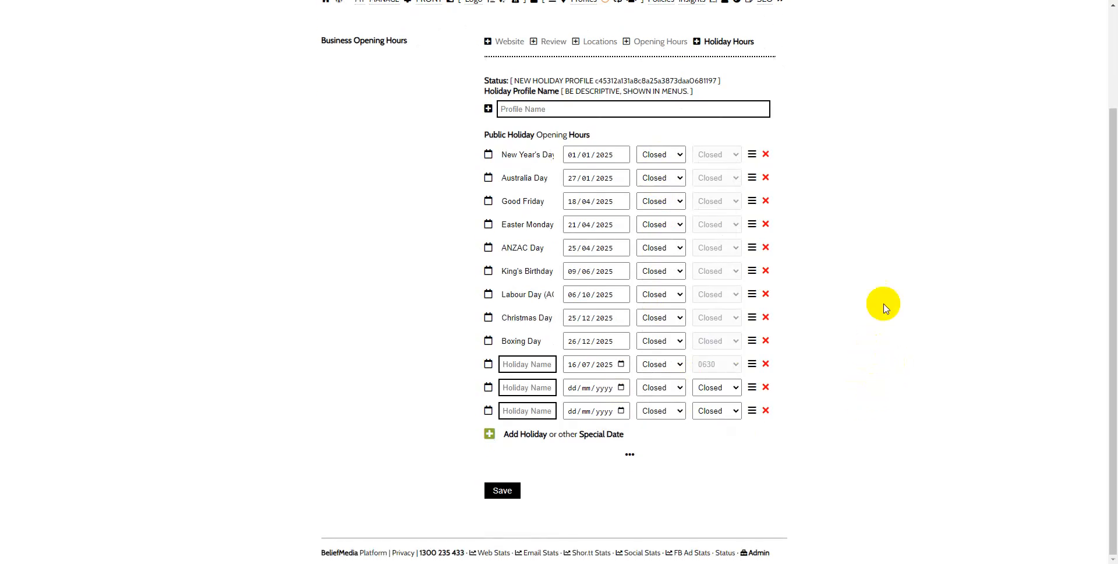
{"action": "scroll", "coordinate": [883, 304], "scroll_direction": "up", "scroll_amount": 3}
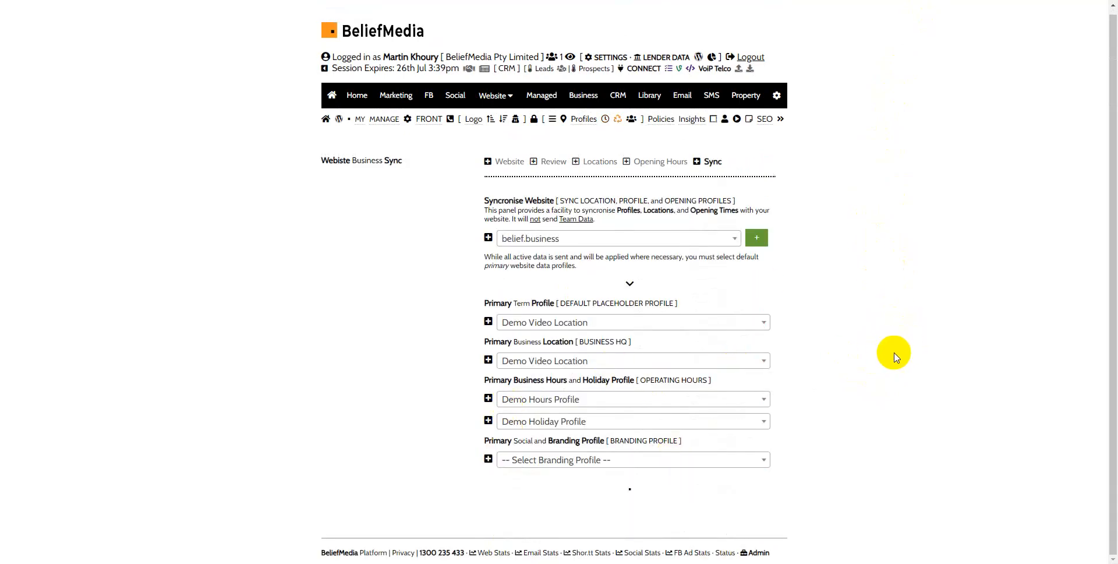
Step: Select Another Demo Profile as the primary branding profile and synchronise the data to belief.business
{"action": "left_click", "coordinate": [607, 458]}
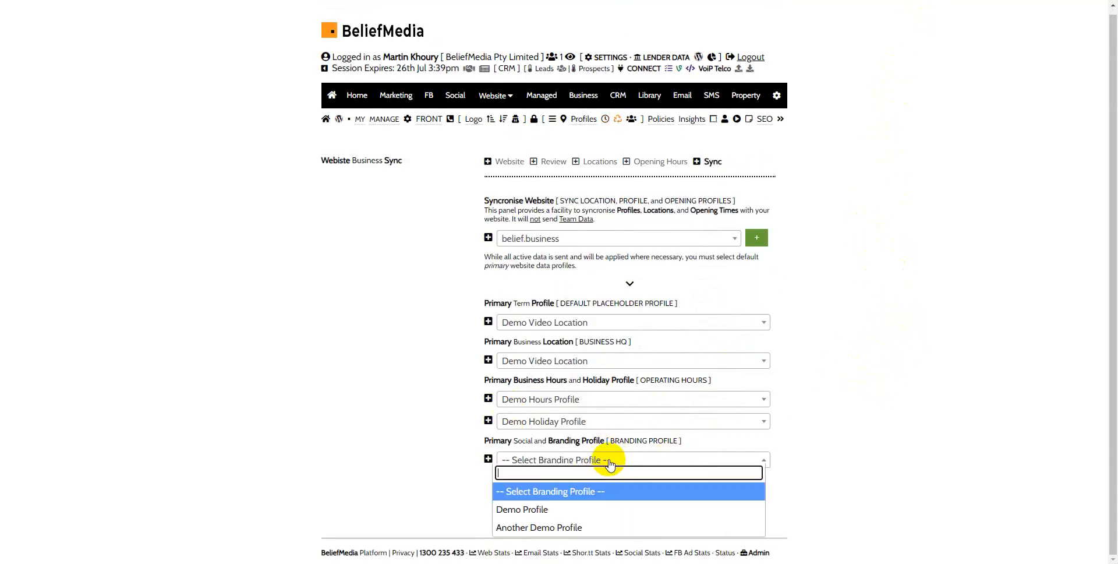
{"action": "left_click", "coordinate": [579, 527]}
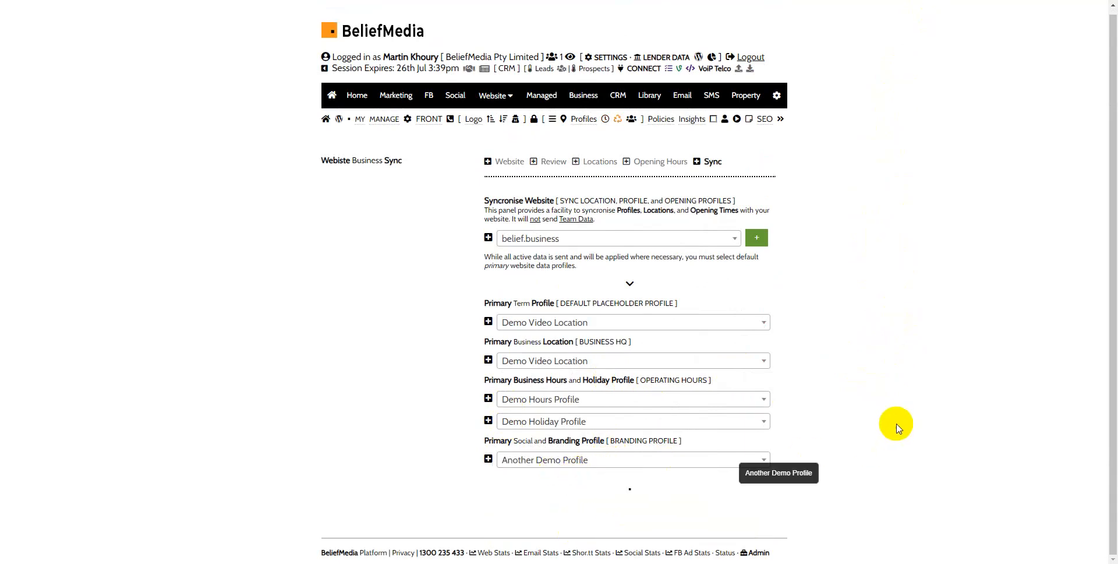
{"action": "left_click", "coordinate": [757, 239]}
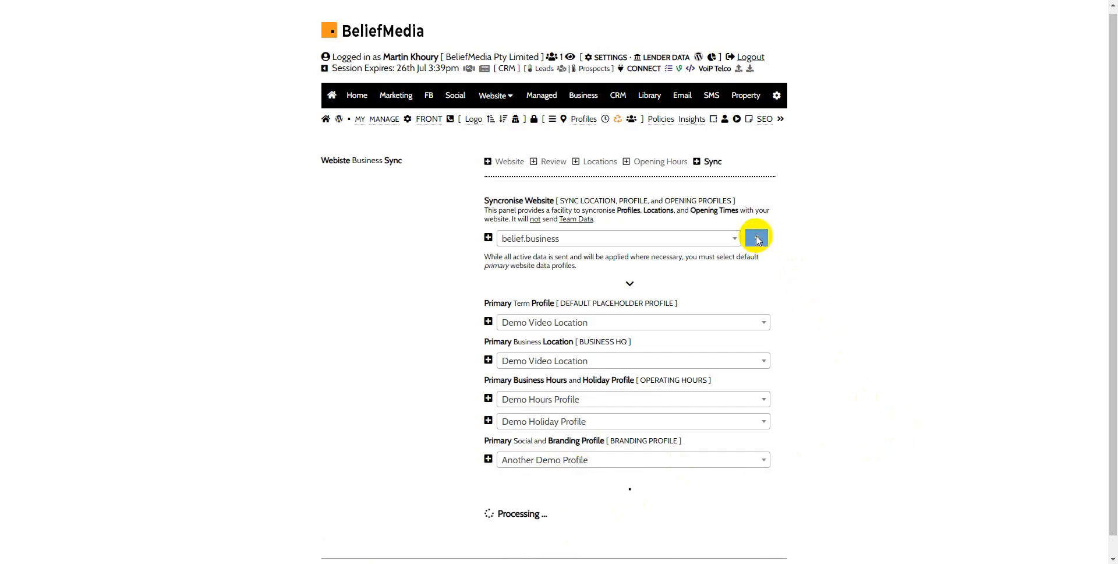
{"action": "scroll", "coordinate": [914, 317], "scroll_direction": "down", "scroll_amount": 1}
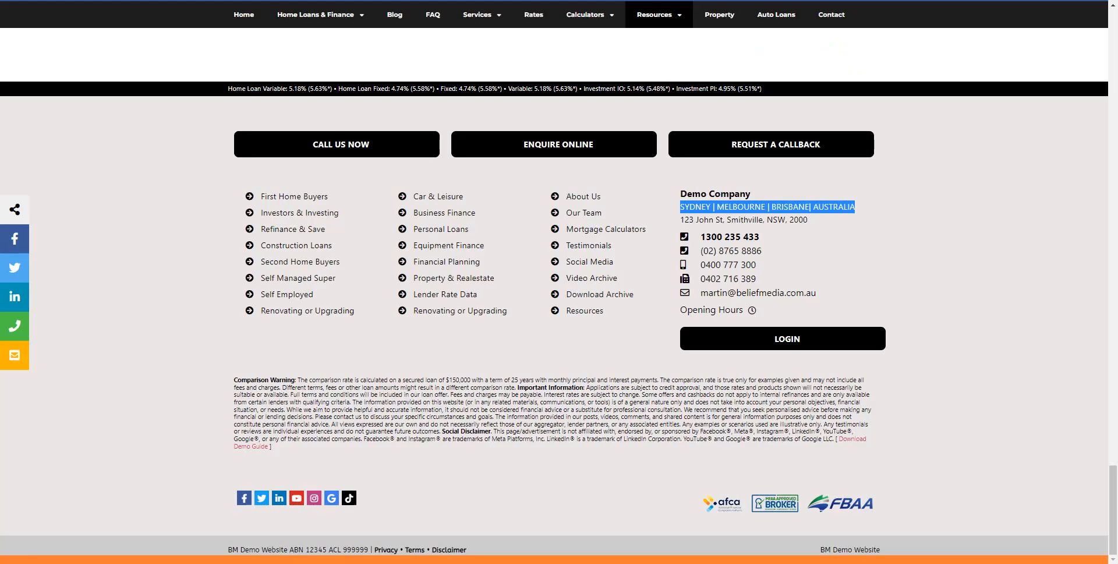
Step: Reload the demonstration website and check the business name, address and phone details in the page footer
{"action": "left_click", "coordinate": [850, 248]}
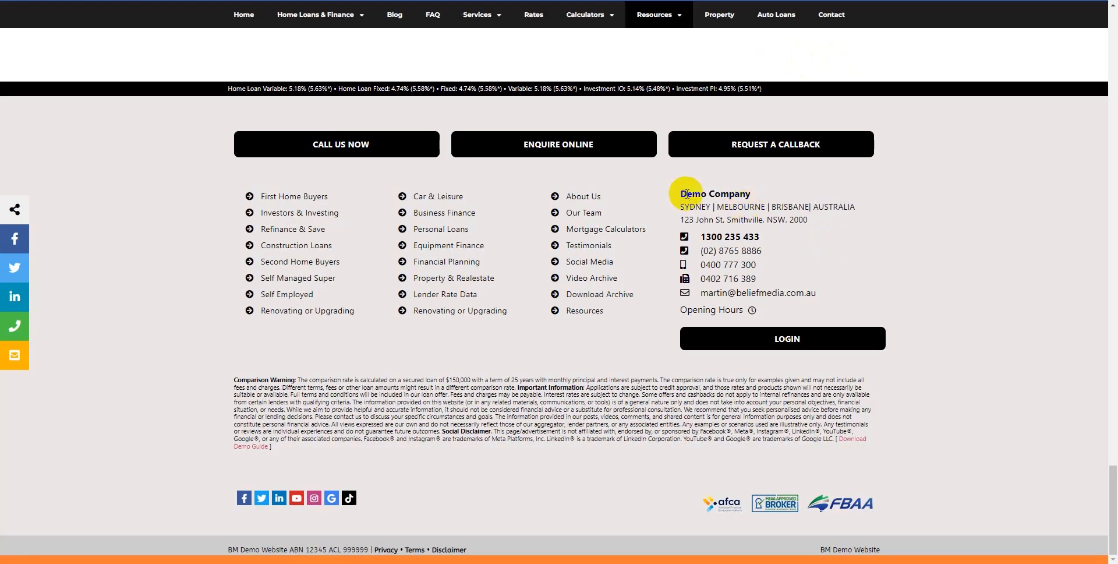
{"action": "left_click", "coordinate": [646, 136]}
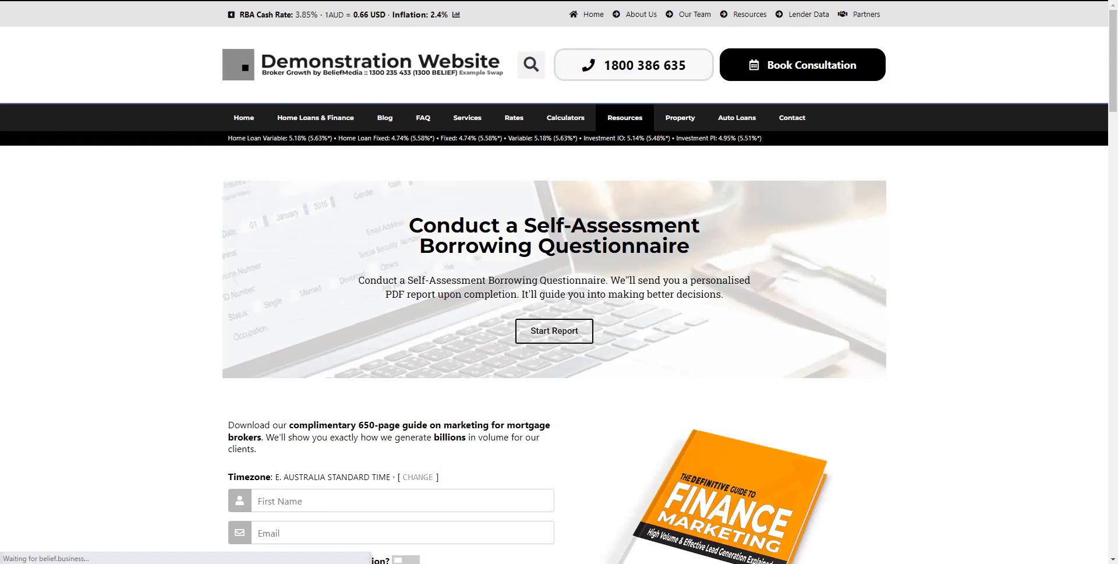
{"action": "key", "text": "End"}
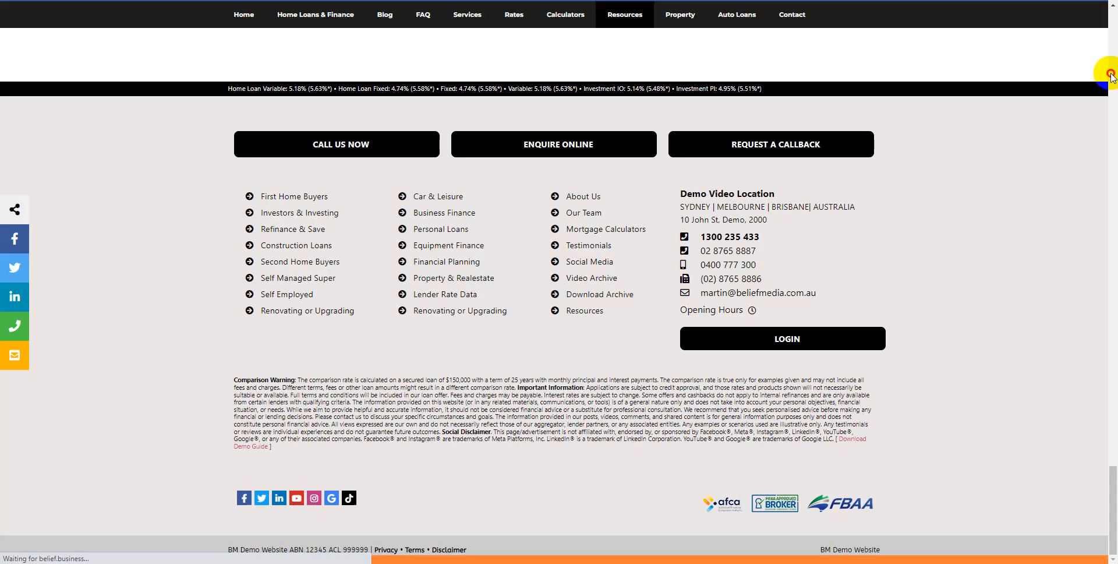
{"action": "left_click", "coordinate": [1111, 77]}
{"action": "left_click", "coordinate": [1112, 77]}
{"action": "scroll", "coordinate": [1071, 357], "scroll_direction": "down", "scroll_amount": 15}
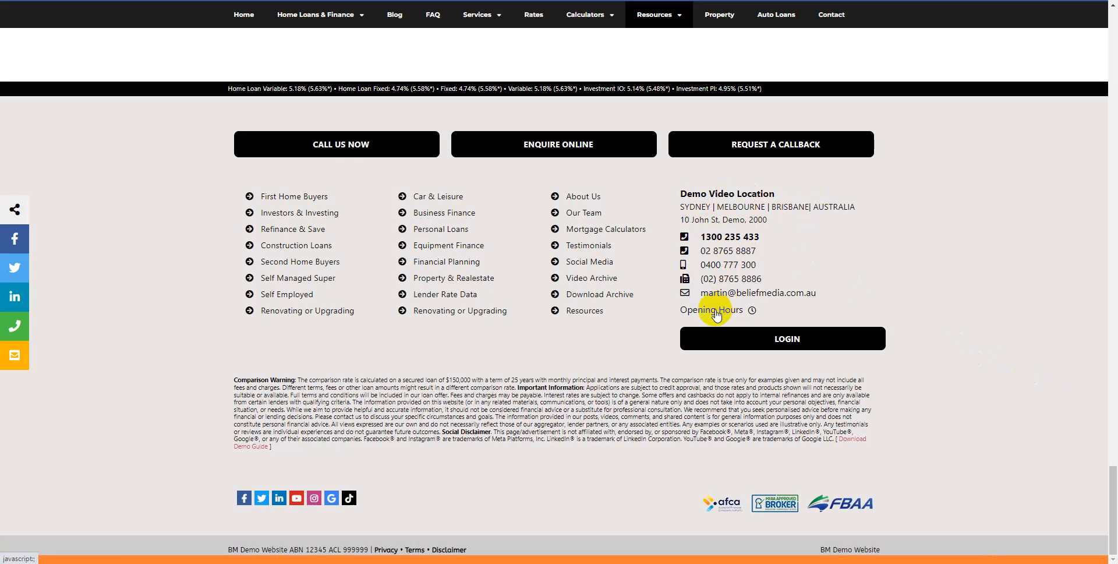
Step: View the footer's opening hours popup and pan around its location map
{"action": "left_click", "coordinate": [717, 313]}
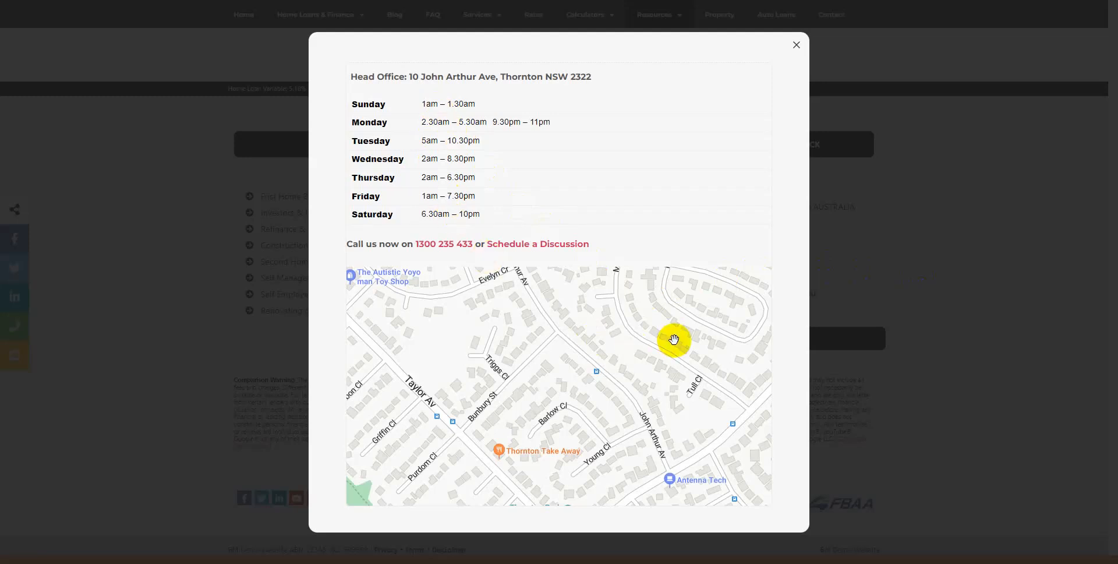
{"action": "left_click_drag", "start_coordinate": [674, 336], "coordinate": [447, 352]}
{"action": "left_click_drag", "start_coordinate": [679, 346], "coordinate": [423, 364]}
{"action": "left_click_drag", "start_coordinate": [660, 353], "coordinate": [461, 262]}
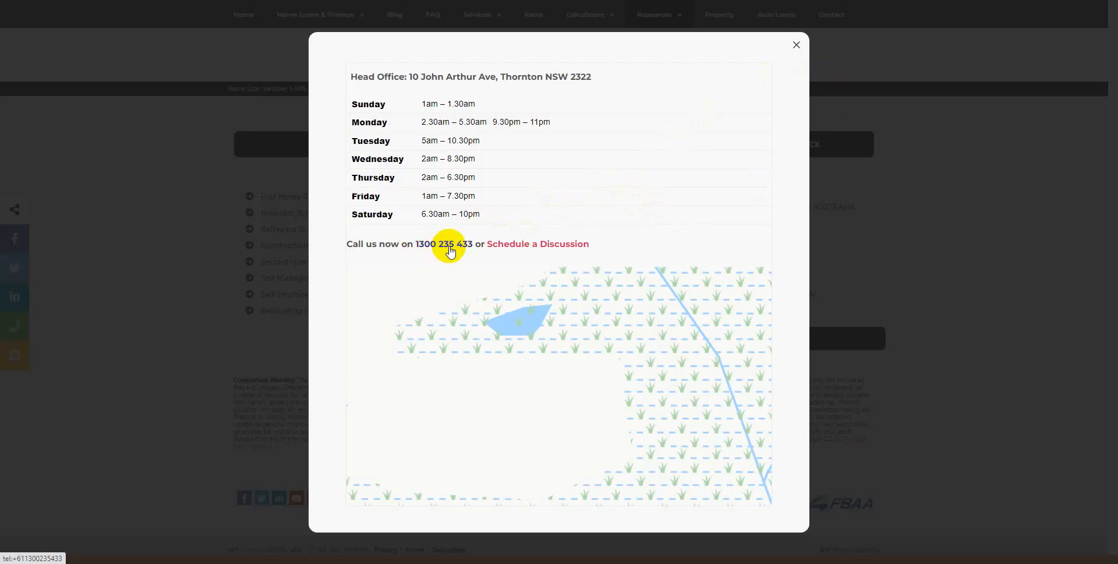
Step: Go from the opening hours popup to the appointment page and choose the 31 July 2025, 2.00pm - 2.30pm slot
{"action": "left_click", "coordinate": [536, 249]}
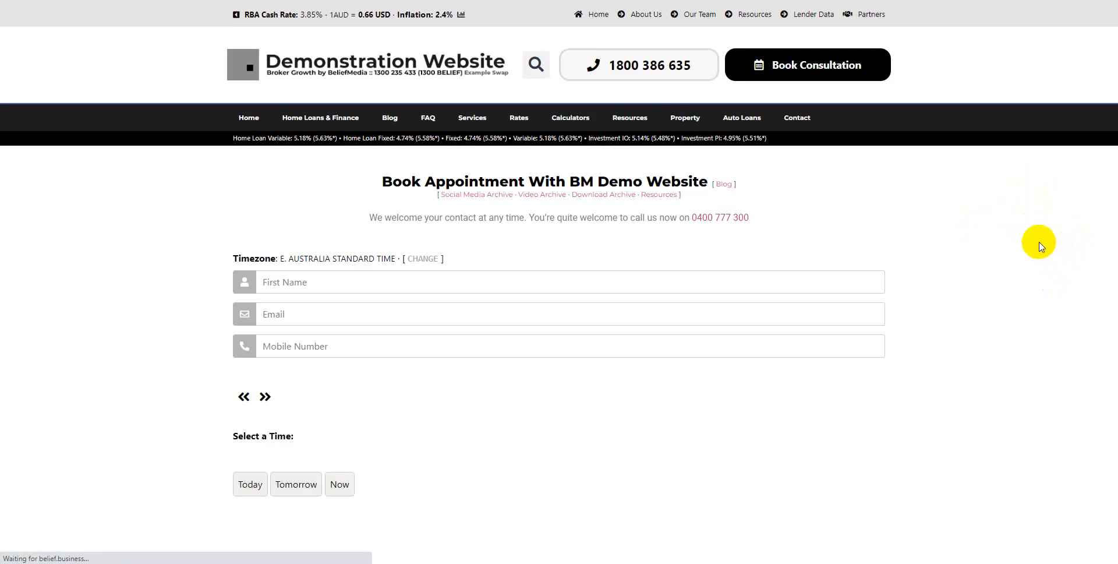
{"action": "scroll", "coordinate": [1040, 246], "scroll_direction": "down", "scroll_amount": 5}
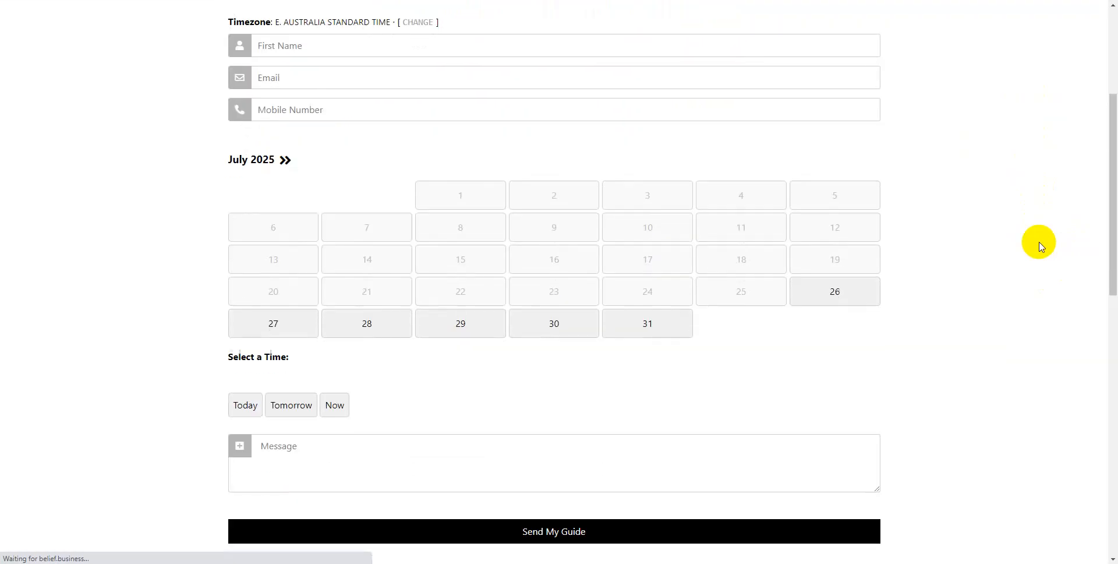
{"action": "left_click", "coordinate": [635, 268]}
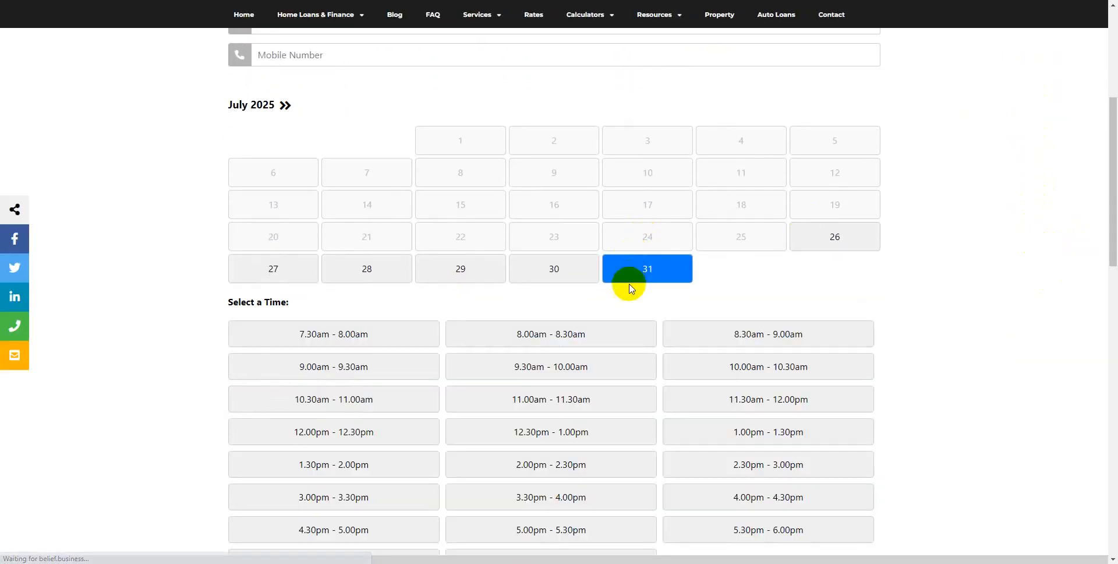
{"action": "scroll", "coordinate": [605, 361], "scroll_direction": "down", "scroll_amount": 3}
{"action": "left_click", "coordinate": [564, 285]}
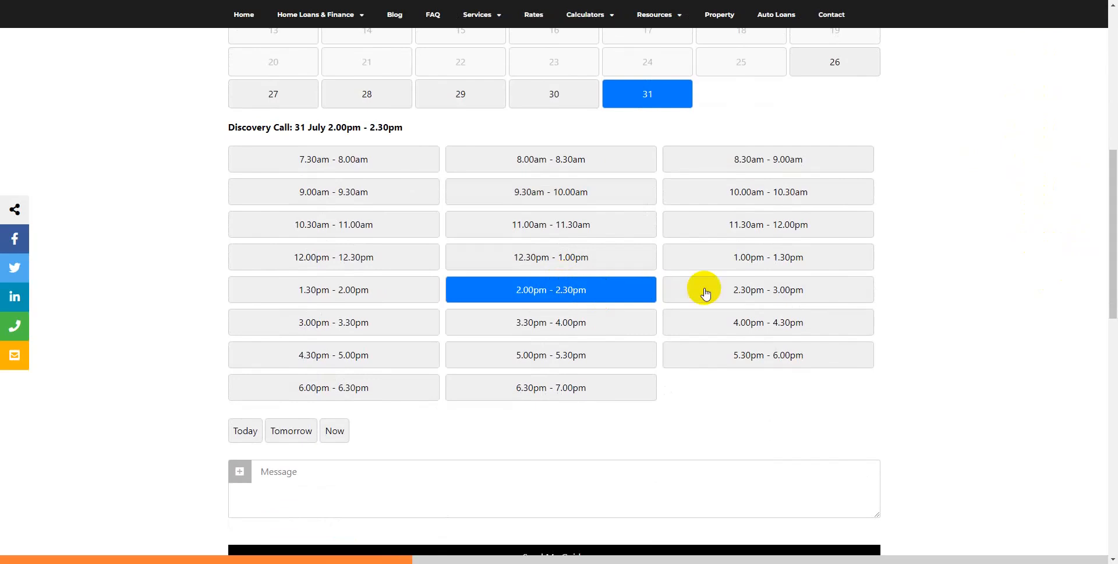
{"action": "scroll", "coordinate": [983, 308], "scroll_direction": "down", "scroll_amount": 3}
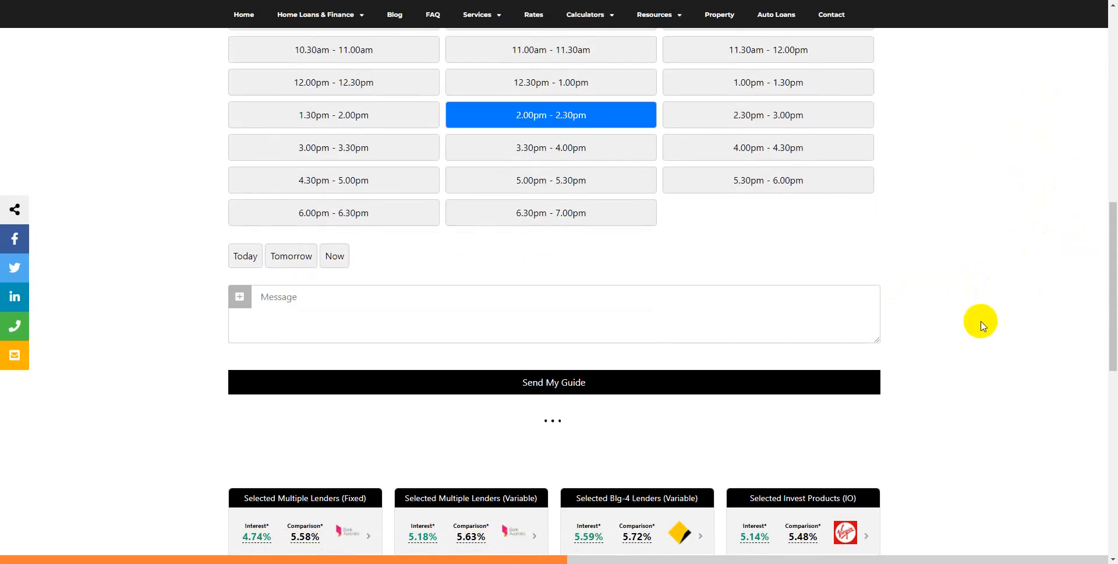
{"action": "scroll", "coordinate": [984, 274], "scroll_direction": "up", "scroll_amount": 8}
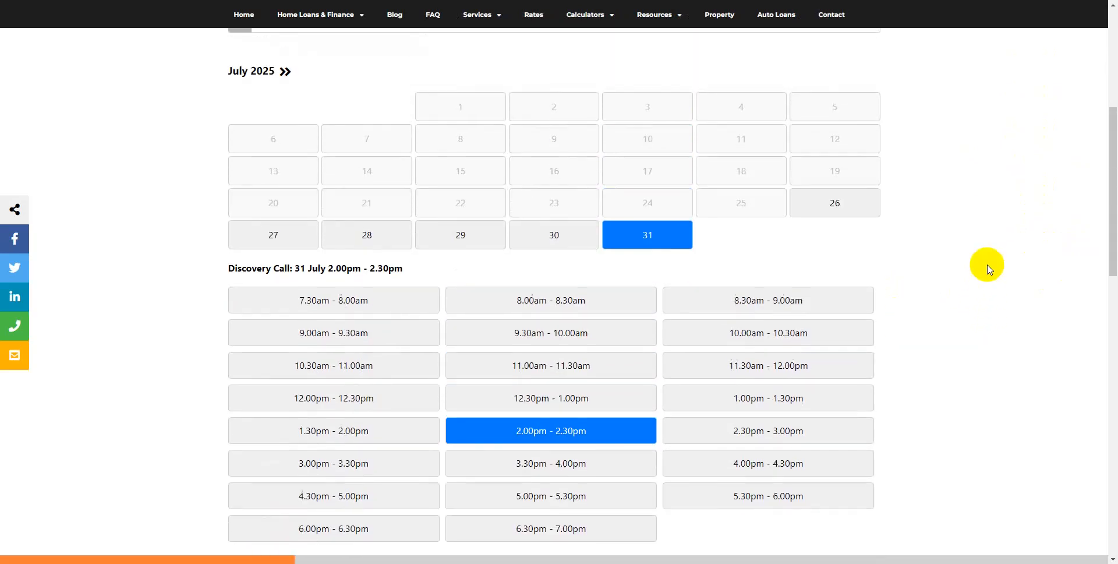
{"action": "scroll", "coordinate": [988, 269], "scroll_direction": "up", "scroll_amount": 3}
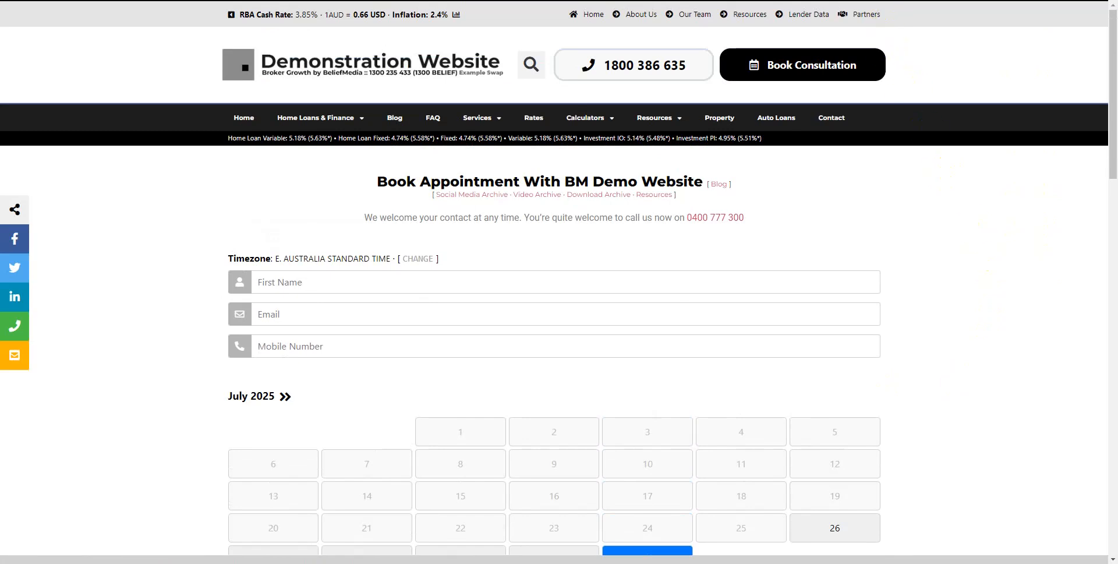
{"action": "scroll", "coordinate": [1023, 387], "scroll_direction": "down", "scroll_amount": 20}
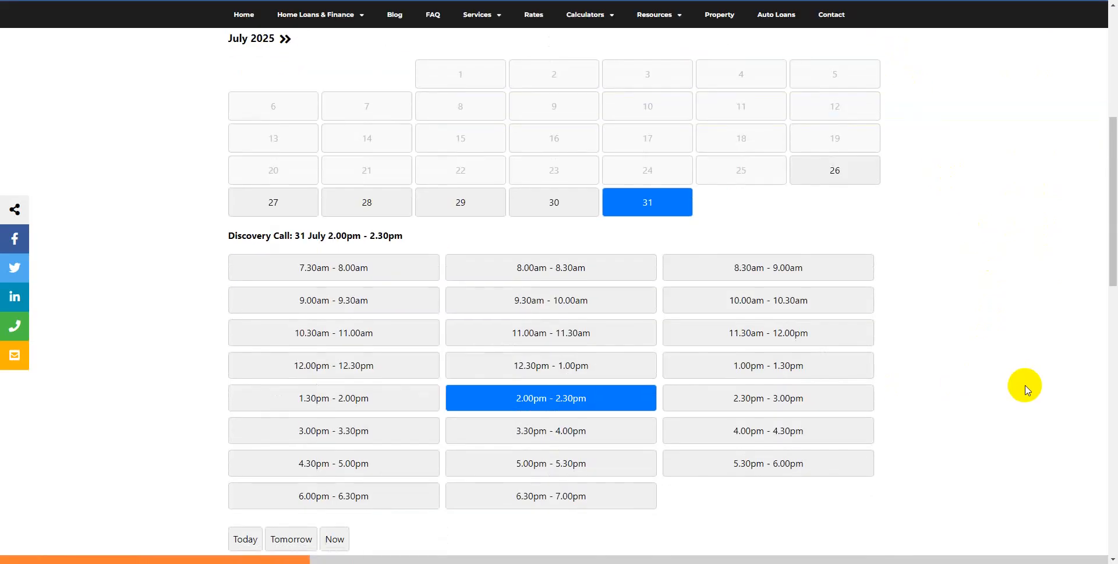